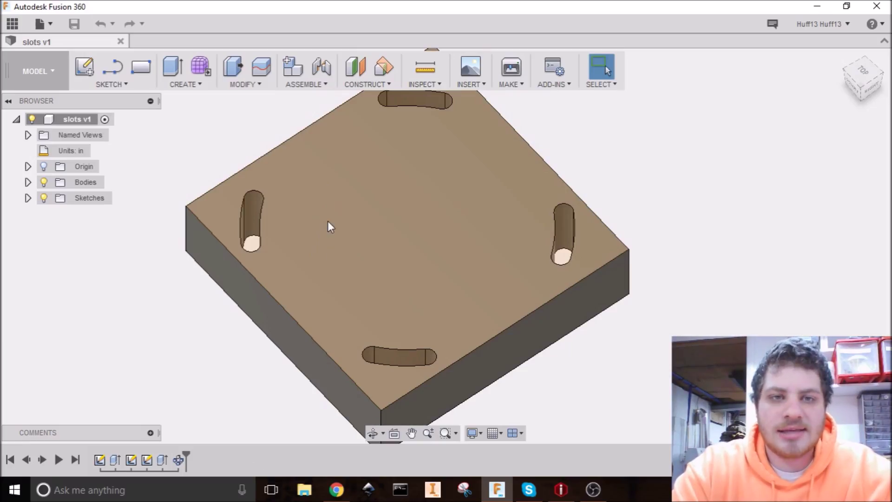
Step: Edit the plate's base extrusion and set its distance to 0.25 in
shift+middle_drag(249, 232, 300, 265)
shift+middle_drag(289, 131, 301, 208)
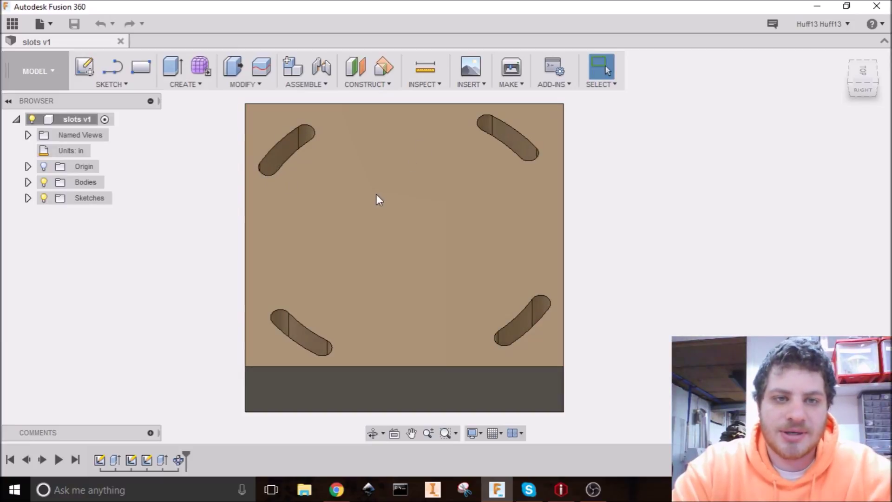
shift+middle_drag(377, 195, 293, 255)
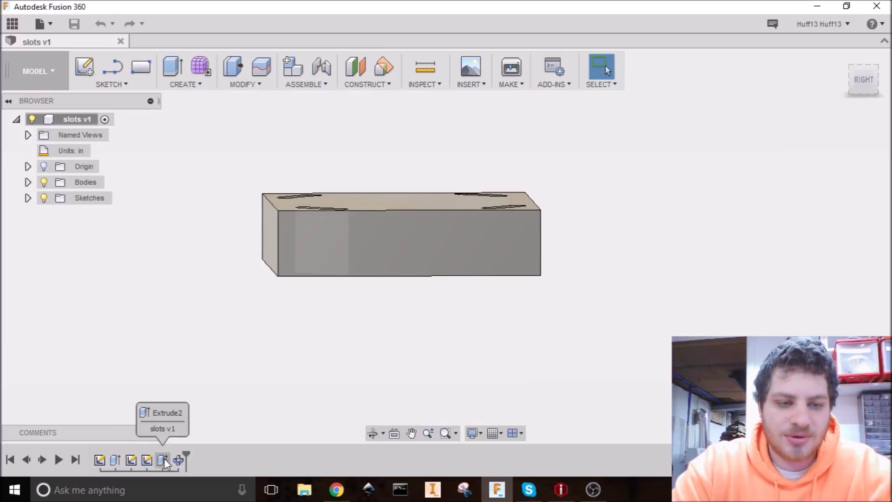
double_click(115, 460)
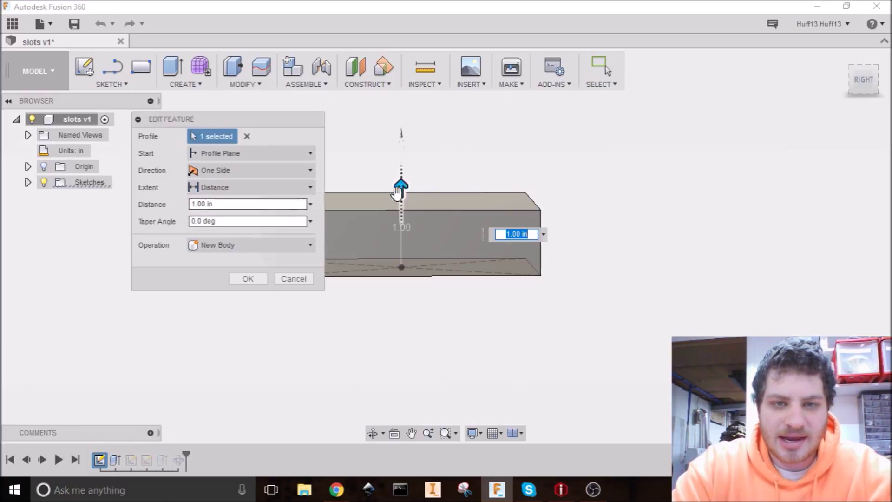
drag(401, 190, 402, 264)
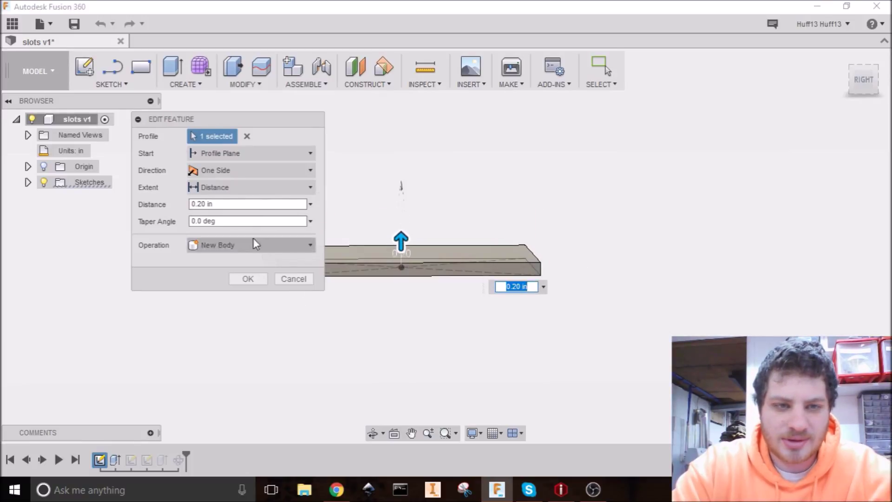
click(203, 204)
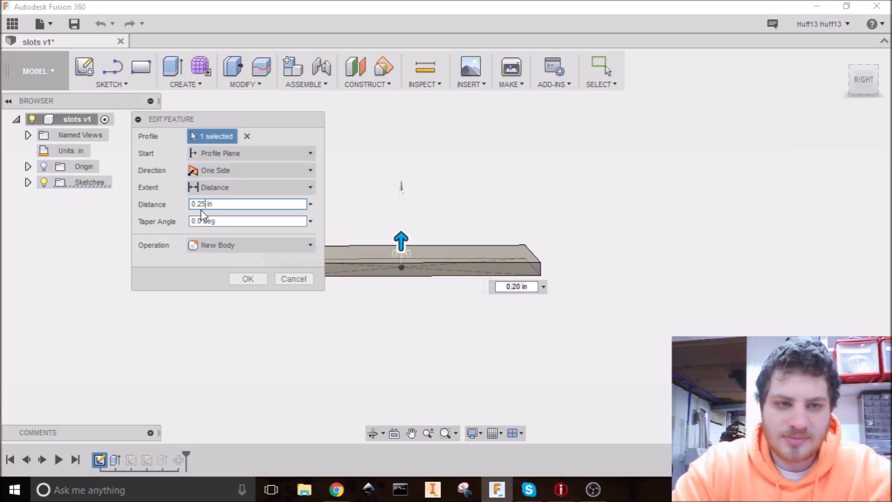
click(247, 279)
Step: Start a simple hole on the plate's top face, positioned at the center sketch point
shift+middle_drag(394, 199, 349, 299)
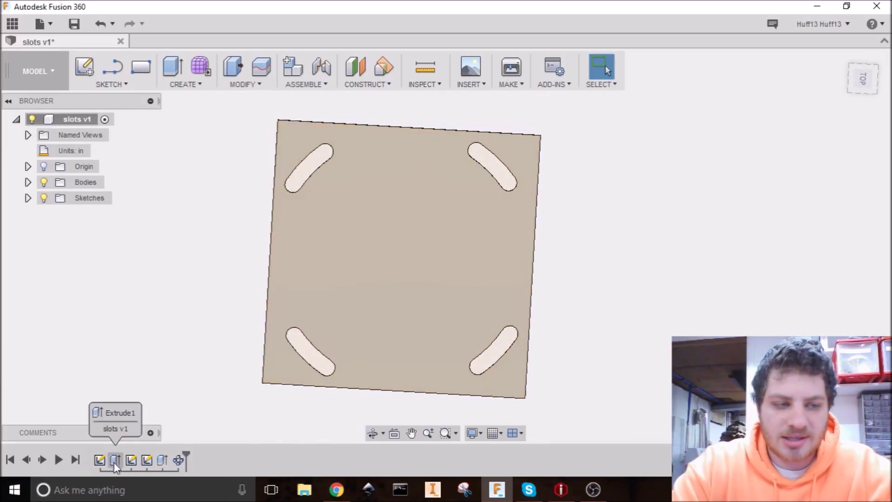
shift+middle_drag(246, 355, 374, 228)
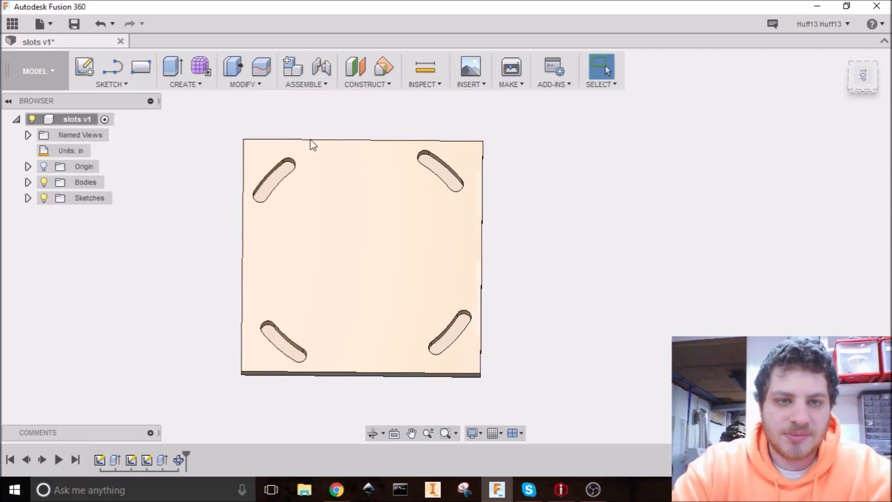
scroll(356, 189, down, 1)
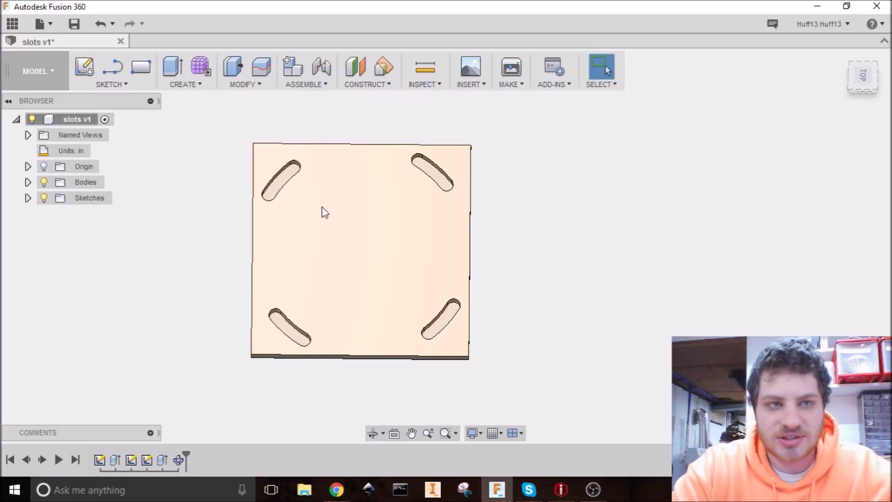
middle_drag(300, 271, 274, 243)
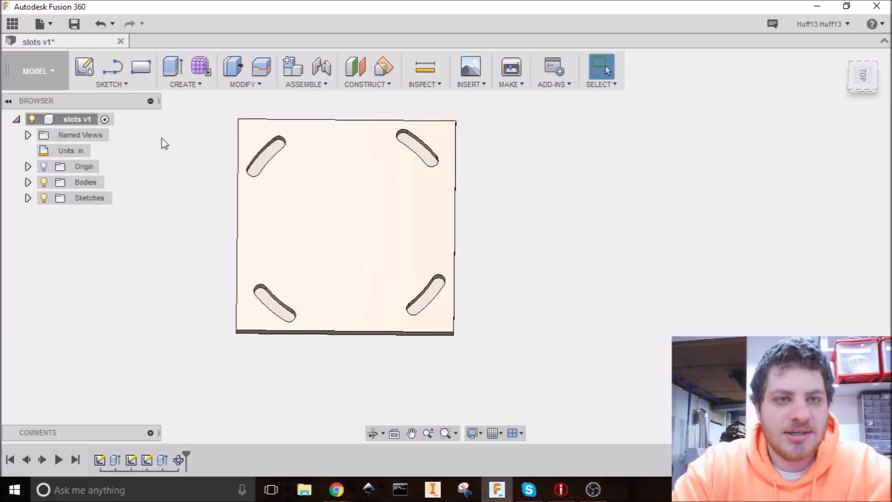
click(184, 84)
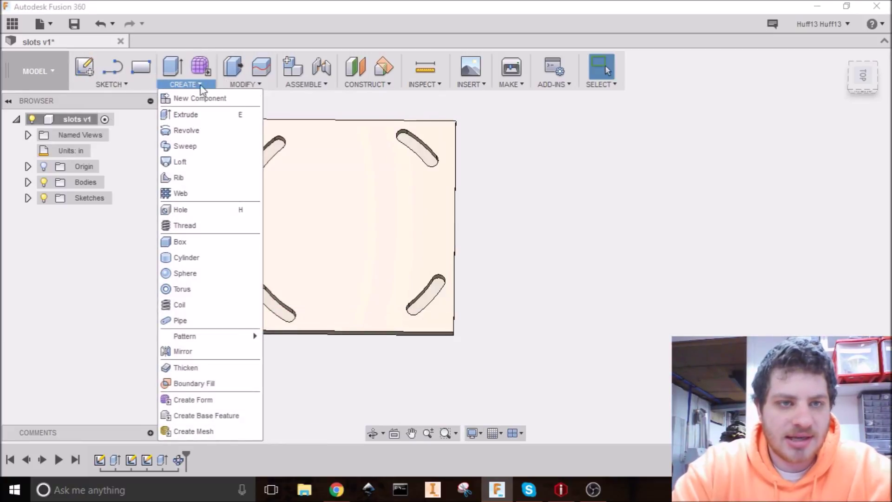
click(235, 210)
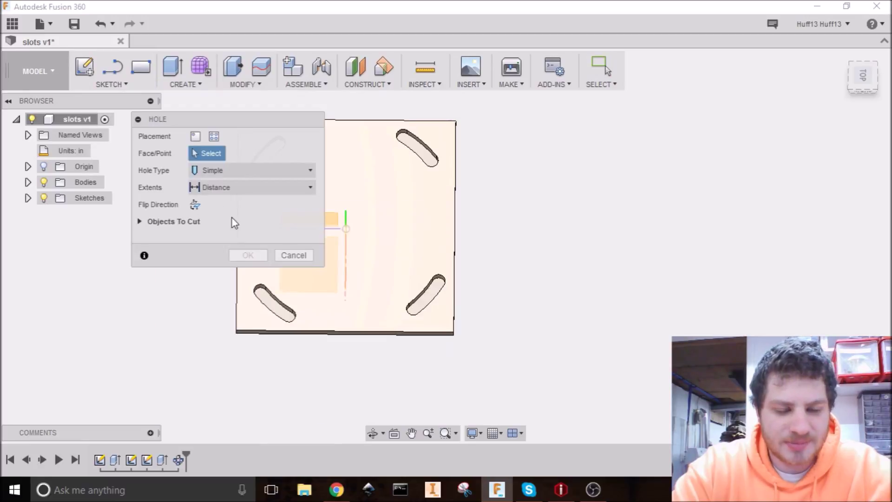
middle_drag(390, 215, 462, 197)
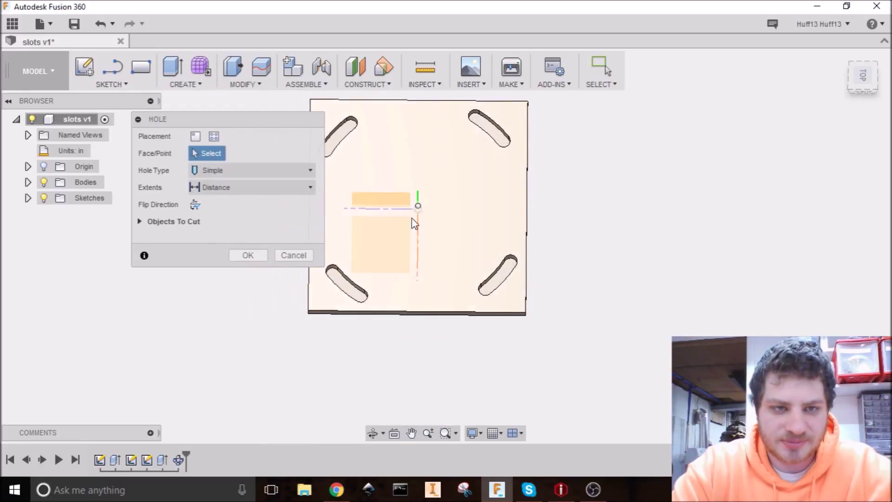
shift+middle_drag(400, 272, 448, 214)
scroll(428, 246, up, 3)
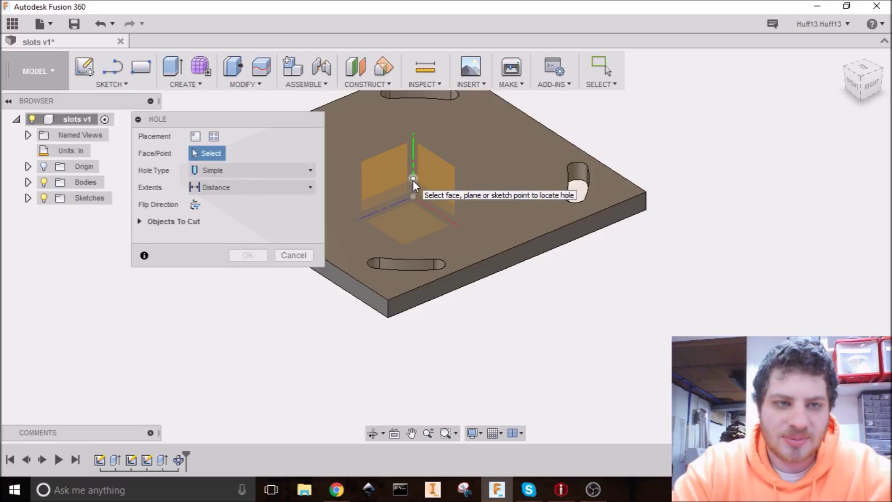
click(413, 180)
shift+middle_drag(455, 190, 437, 195)
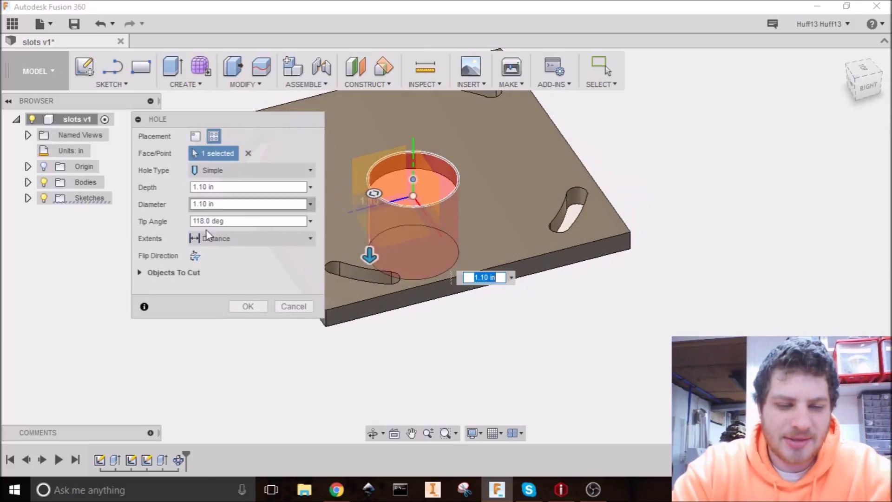
Step: Set the center hole's extents to All and its diameter to .25 in, keep the Simple type, and create it
click(262, 186)
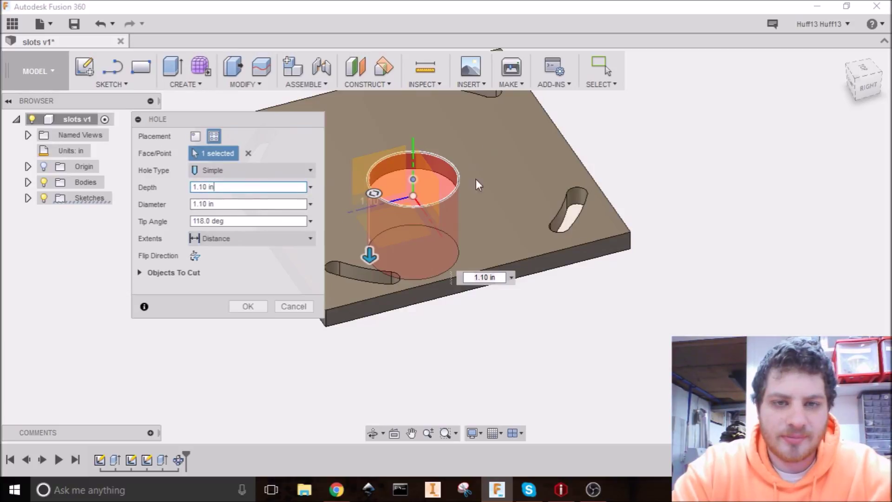
click(267, 238)
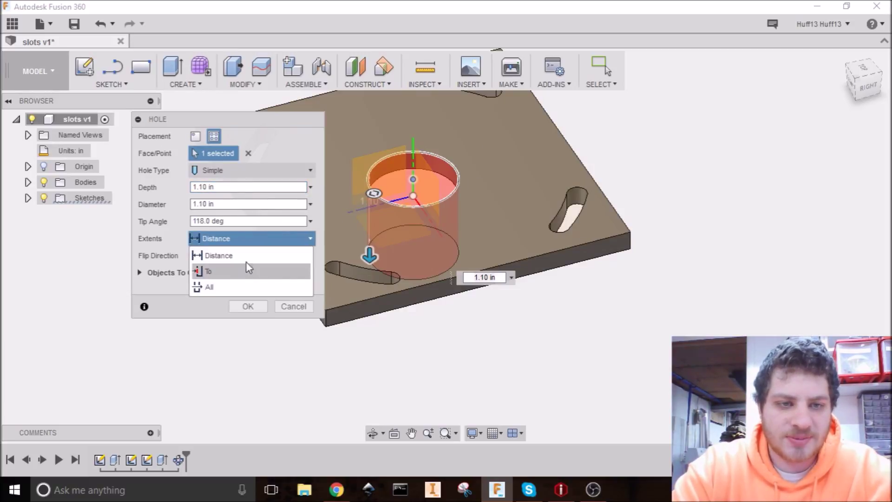
click(207, 287)
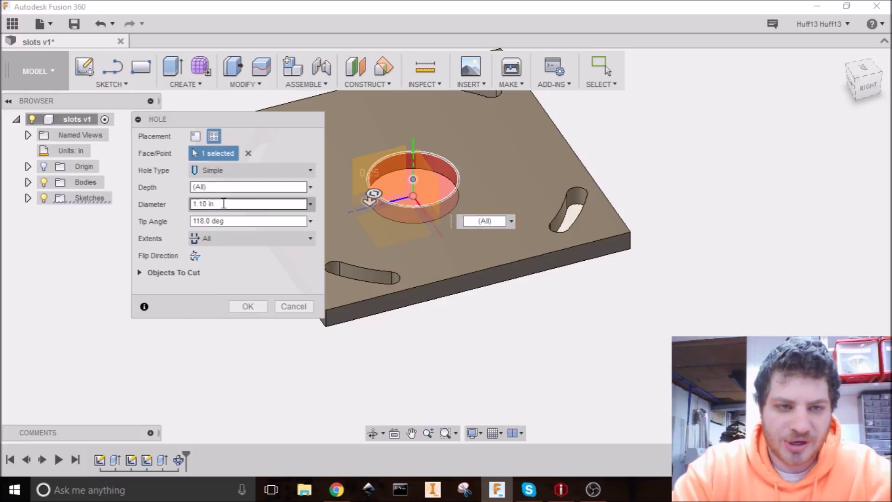
key(ctrl+a)
key(BackSpace)
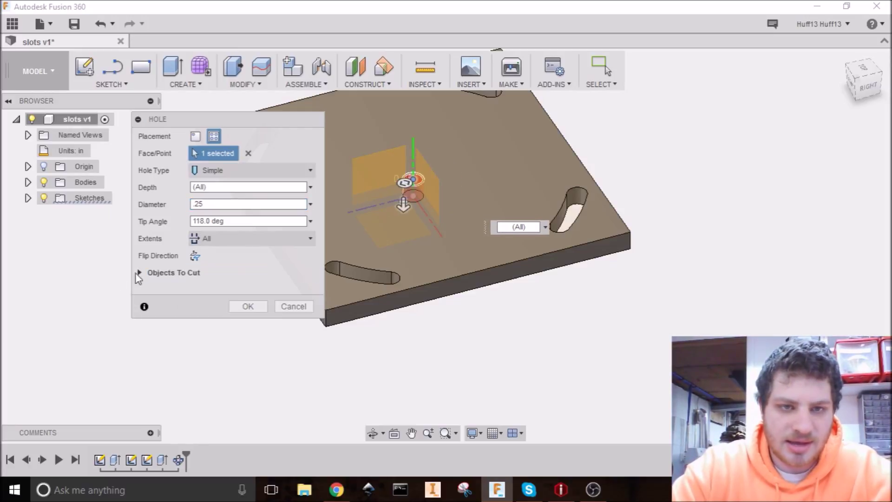
click(255, 171)
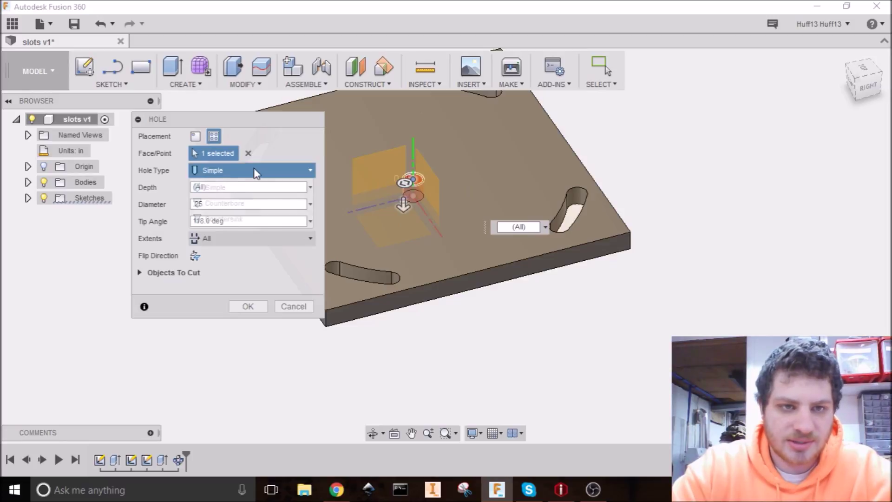
click(256, 171)
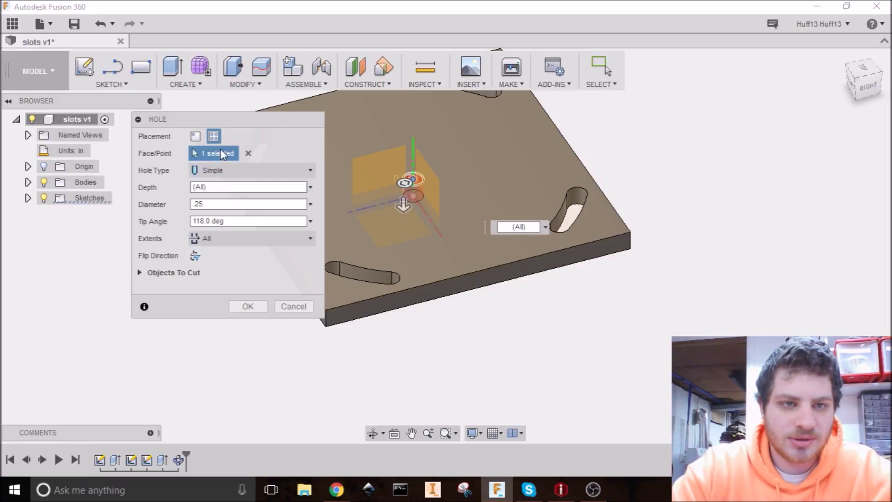
click(248, 306)
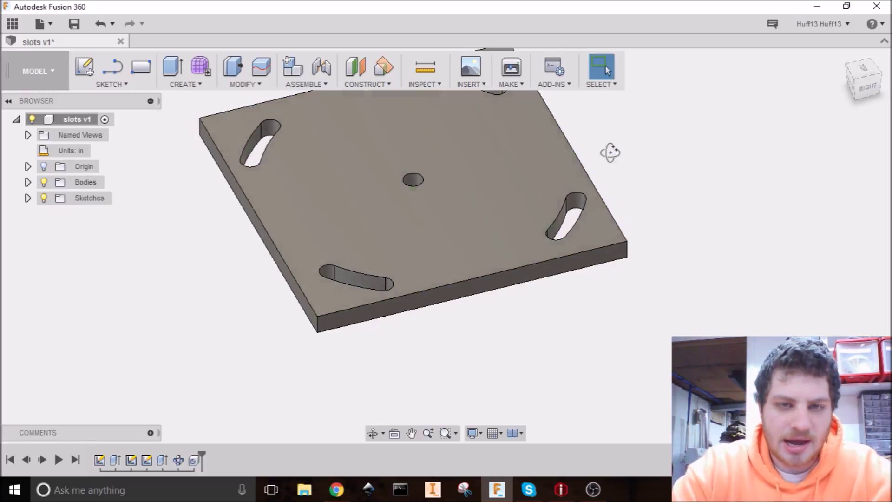
Step: Save a copy of the slotted plate design under the name "slots mountingplate"
shift+middle_drag(609, 148, 295, 142)
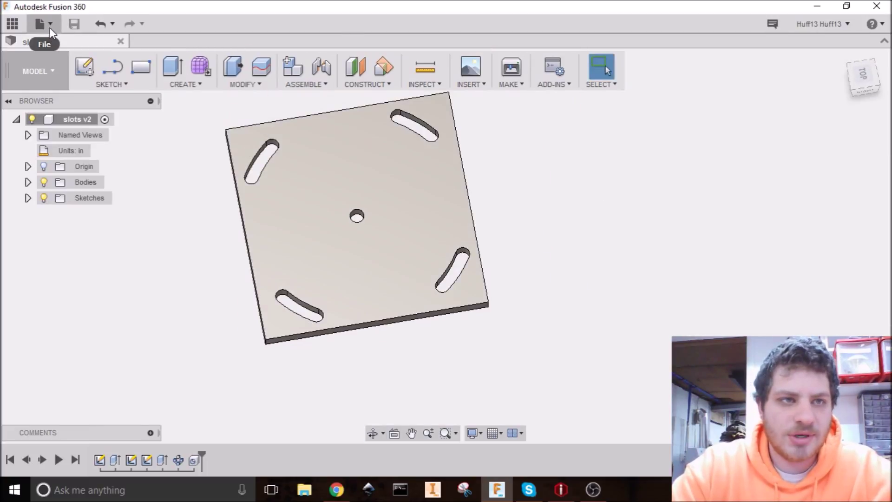
click(49, 26)
click(93, 130)
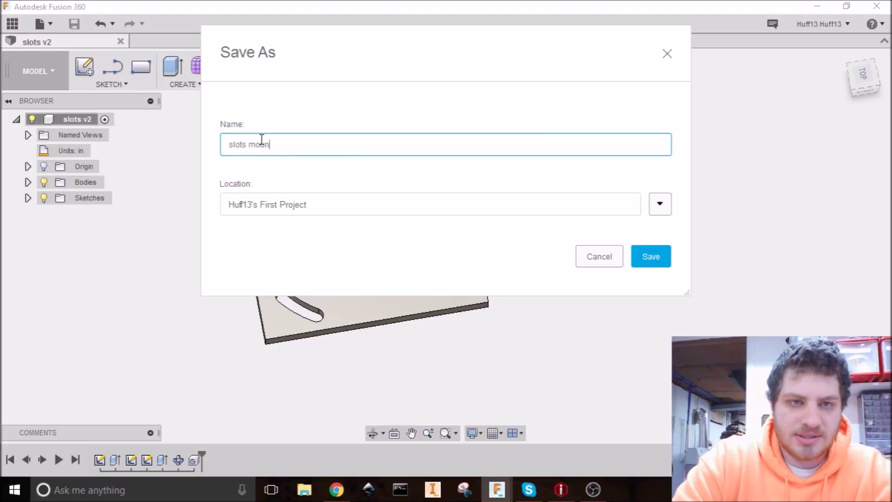
key(Return)
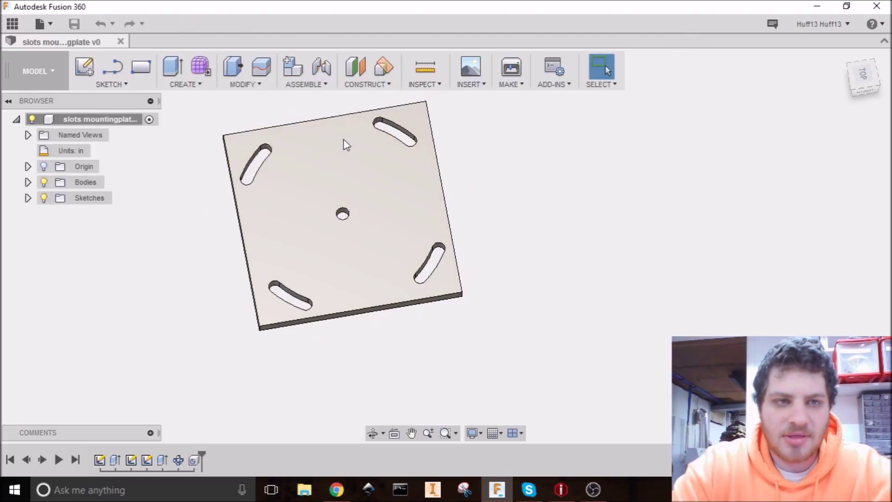
Step: Delete the extrude feature that cuts the curved slots, despite its references in the timeline
shift+middle_drag(344, 143, 403, 247)
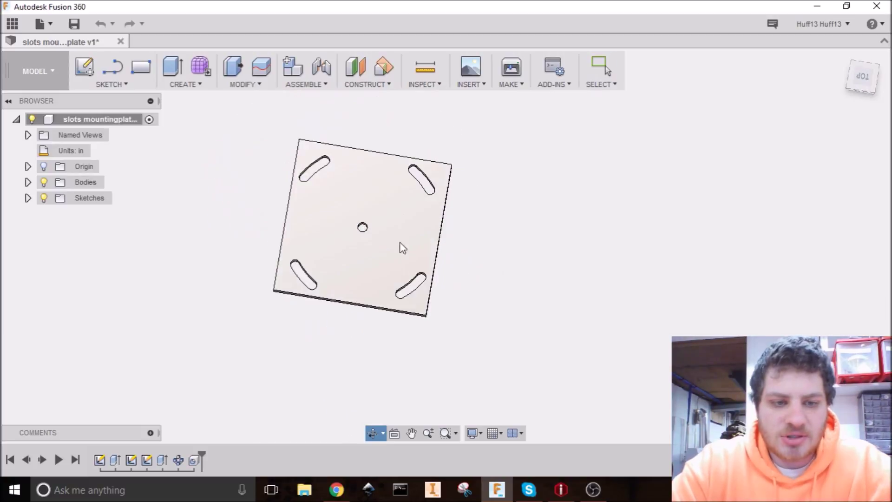
click(161, 459)
key(Delete)
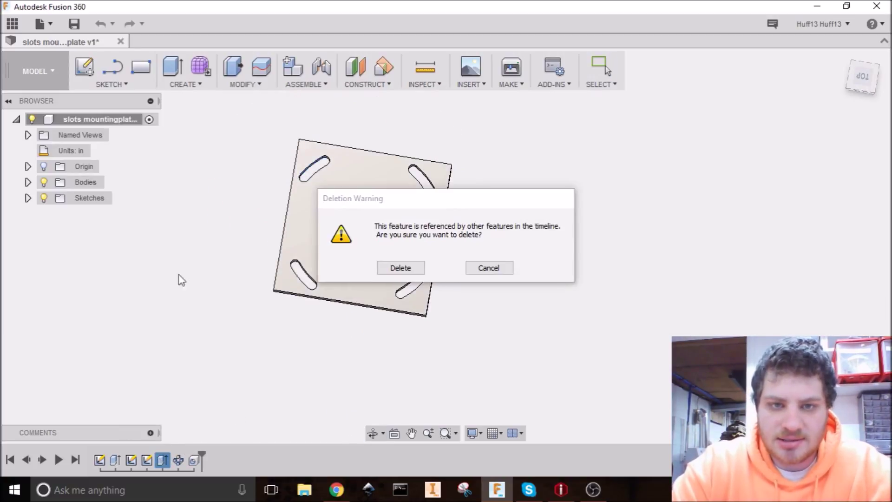
click(400, 268)
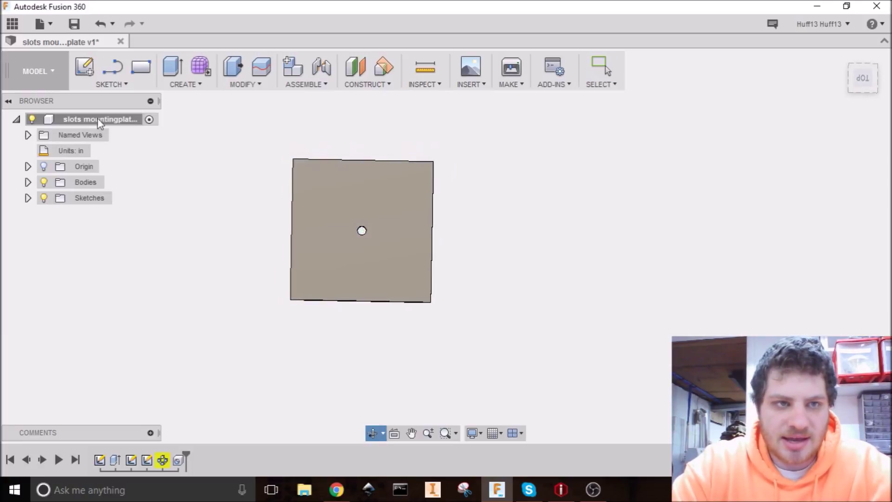
Step: Create a sketch on the plate's top face and draw a center rectangle about 3.2 by 3.2 in around the center hole
click(81, 70)
click(341, 219)
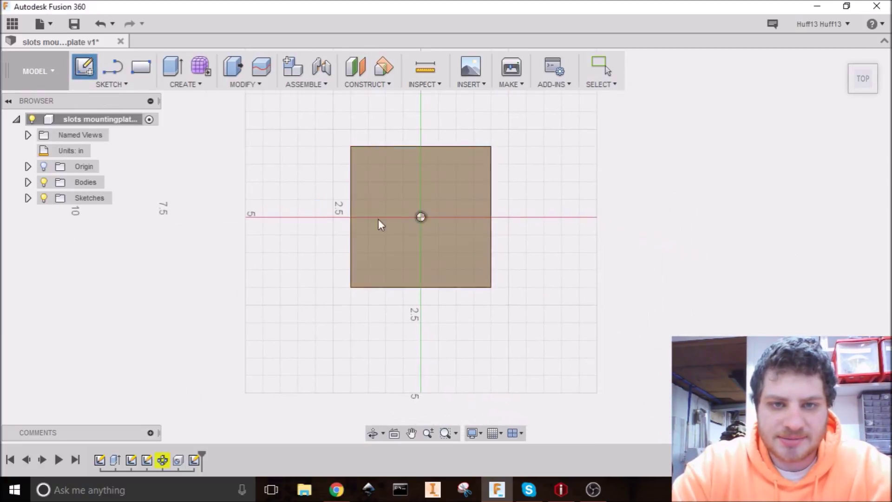
click(123, 84)
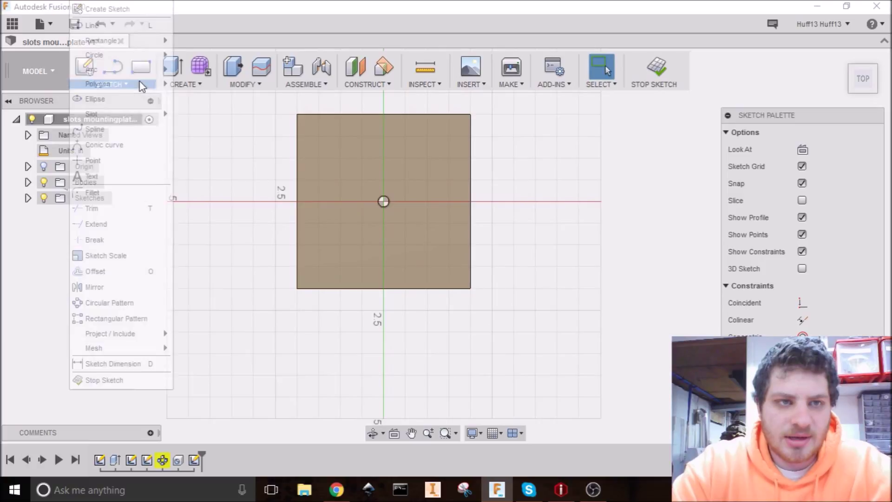
mouse_move(129, 42)
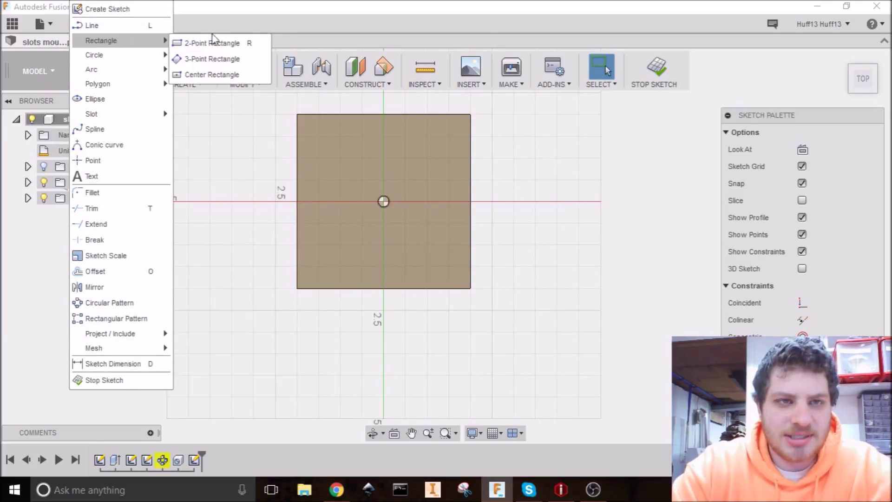
click(207, 75)
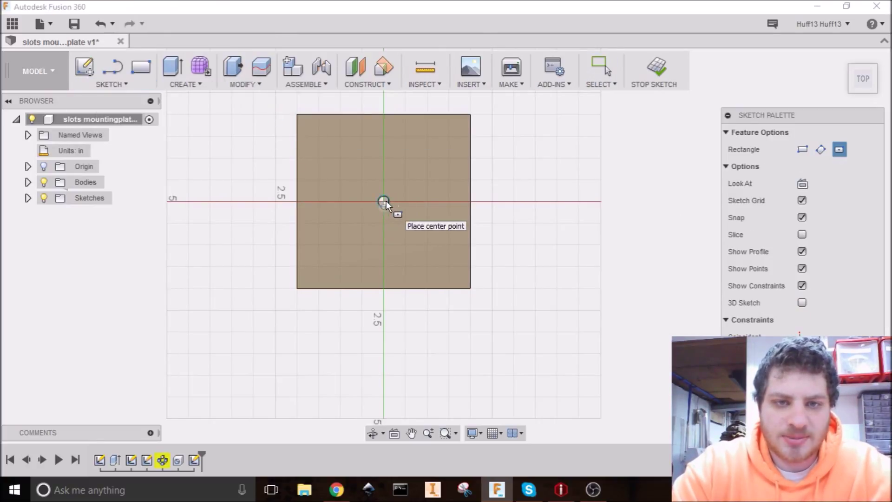
scroll(383, 204, up, 4)
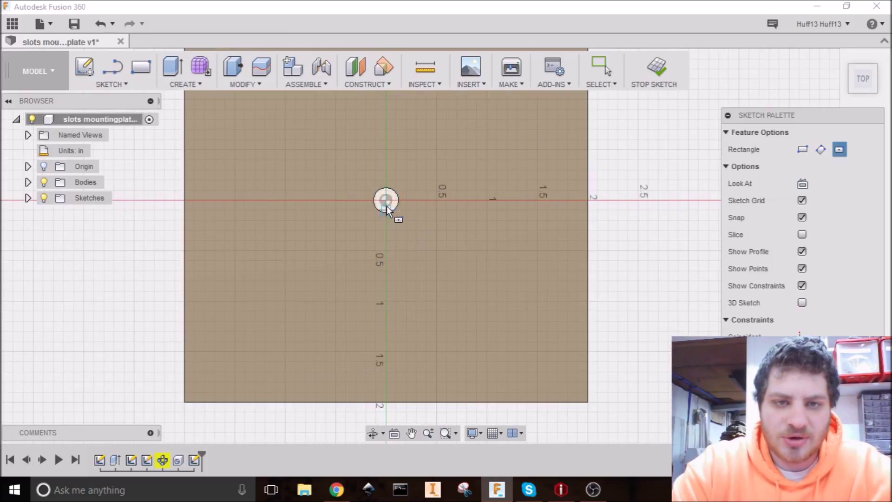
click(386, 200)
scroll(433, 176, down, 2)
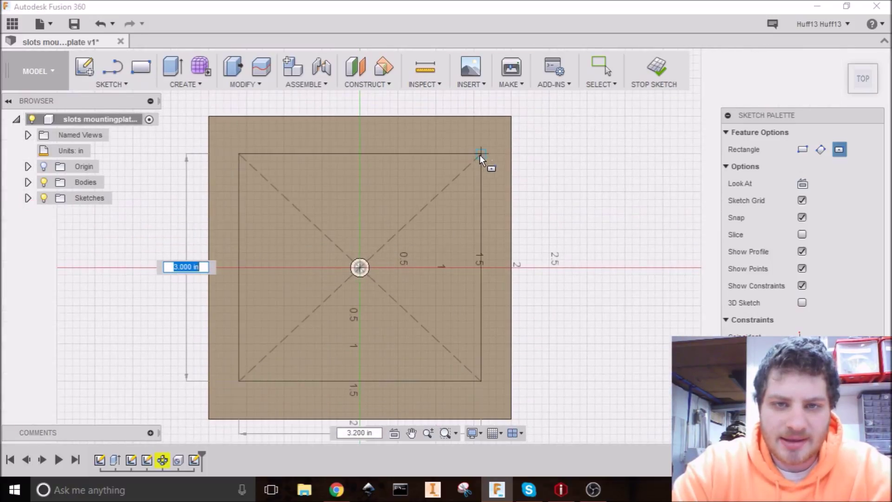
click(481, 150)
key(Escape)
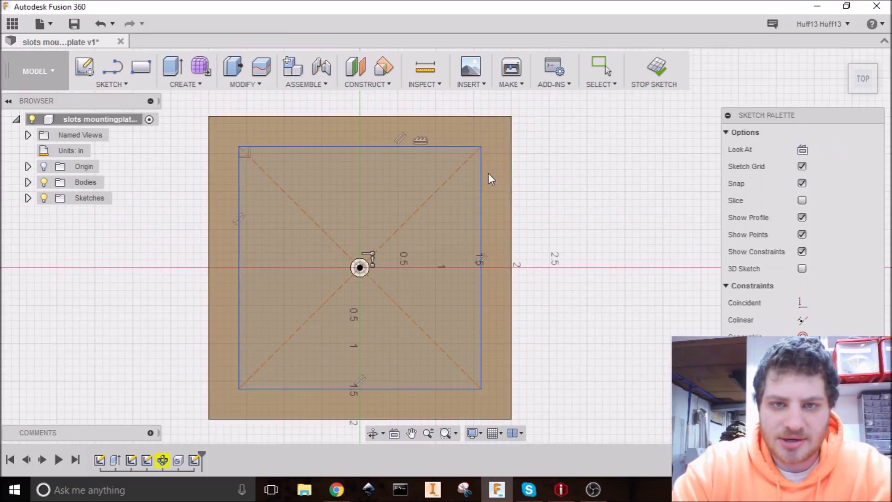
Step: Convert the center rectangle on the plate's top face to construction lines
middle_drag(467, 386, 477, 321)
click(481, 329)
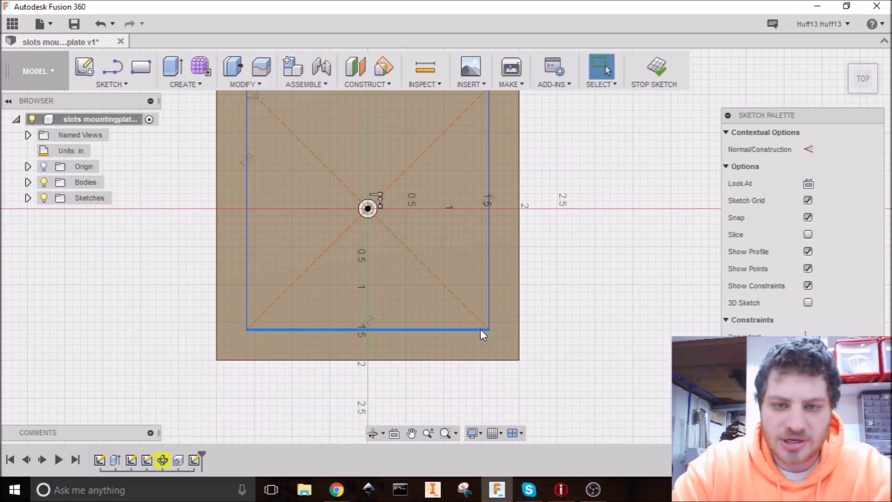
scroll(523, 338, down, 2)
key(ctrl+a)
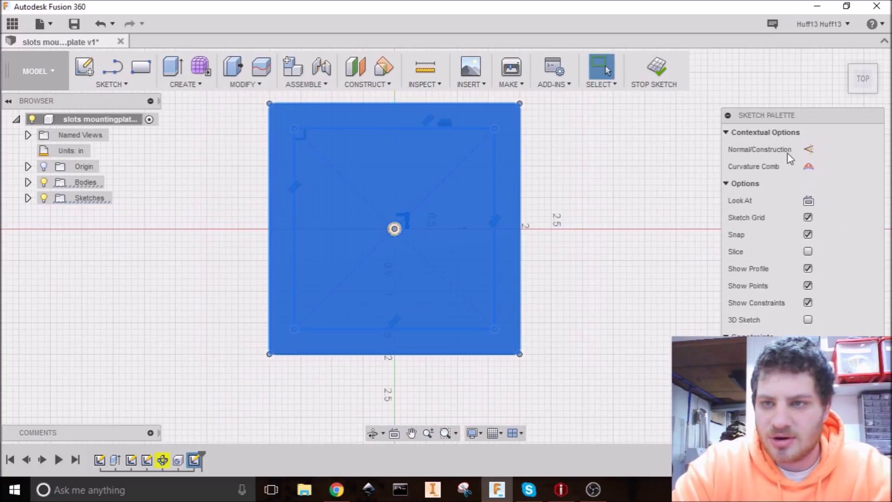
click(809, 149)
click(664, 182)
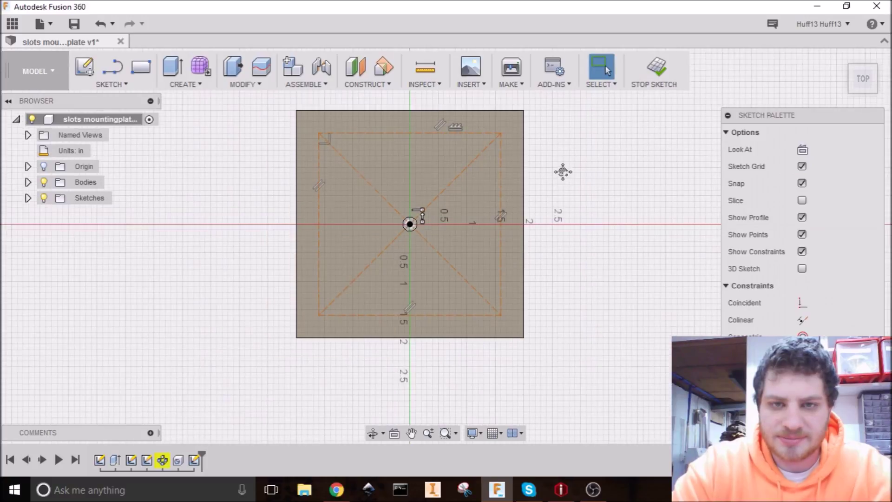
scroll(560, 165, down, 1)
scroll(498, 135, up, 2)
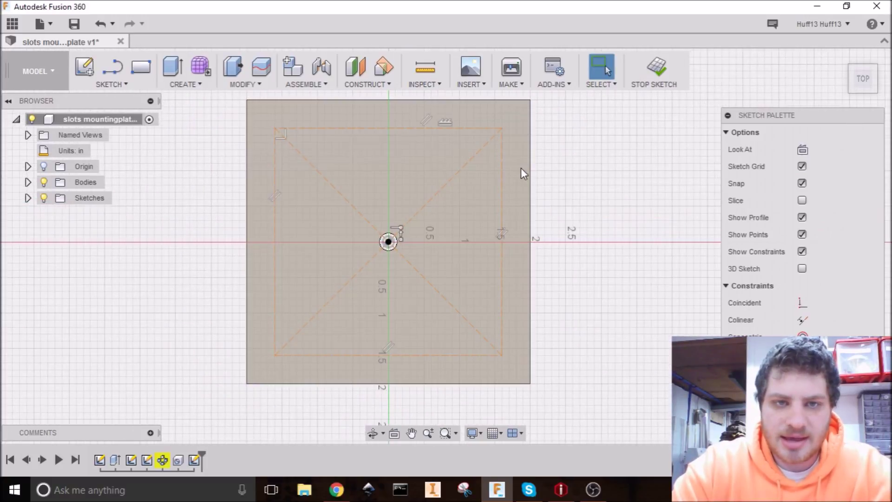
scroll(520, 168, down, 1)
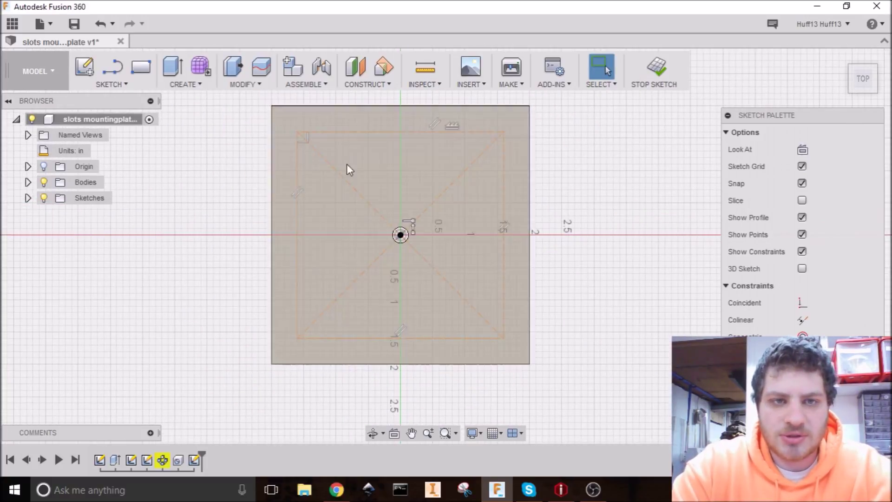
Step: Open the original slots design and open its curved slot sketch for editing
click(14, 24)
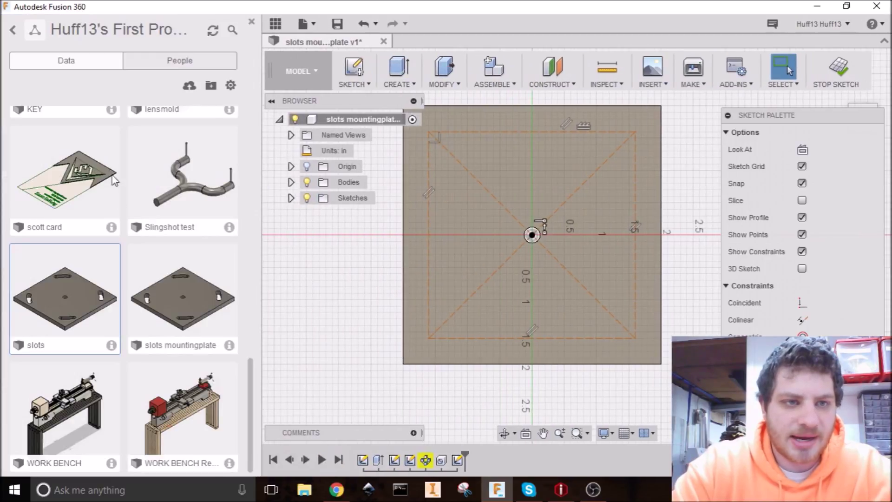
double_click(47, 302)
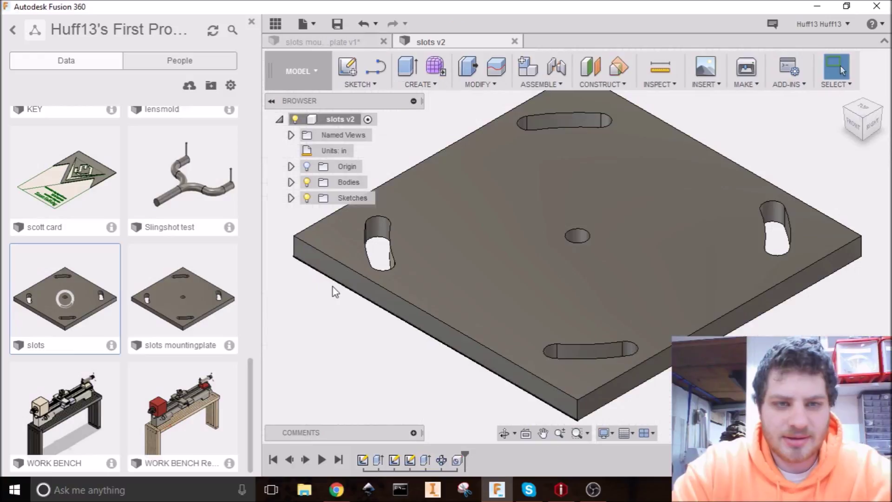
shift+middle_drag(413, 141, 494, 279)
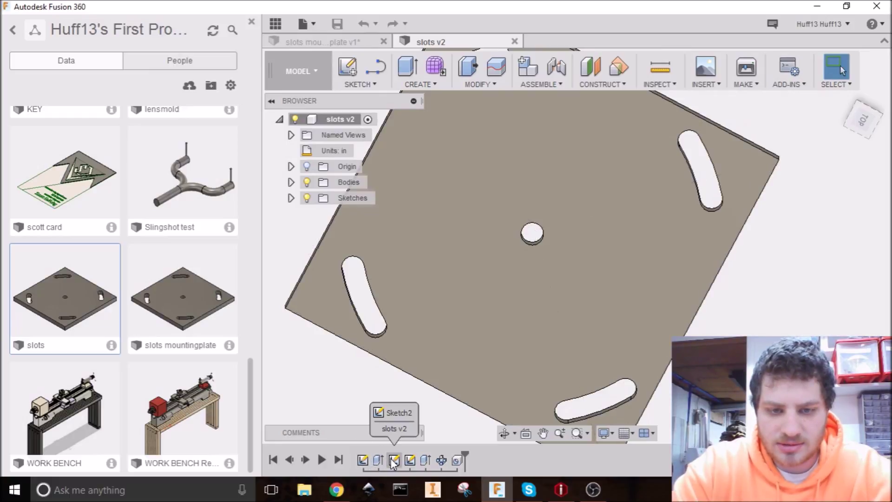
double_click(411, 460)
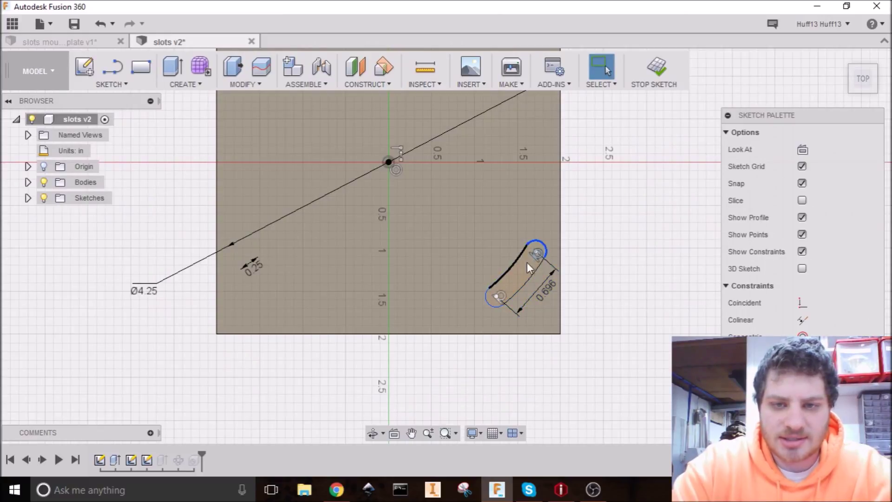
scroll(517, 254, down, 1)
mouse_move(514, 247)
middle_down()
mouse_move(506, 257)
mouse_move(508, 249)
middle_up()
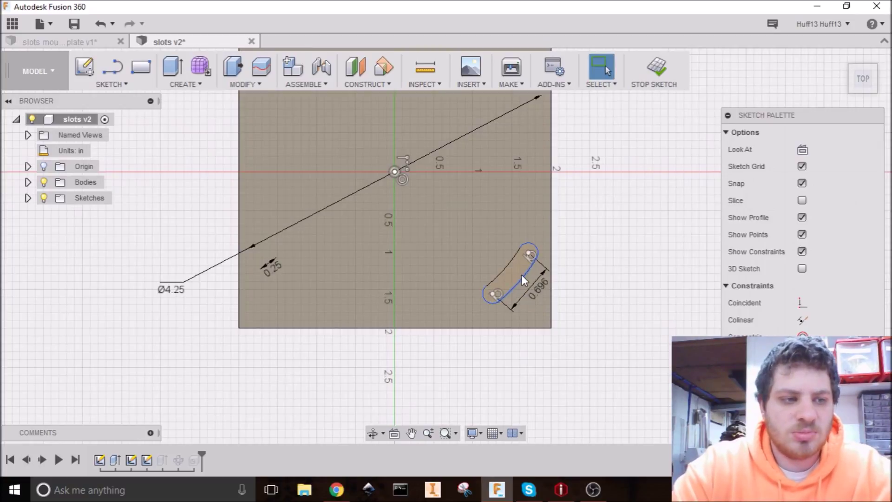
middle_drag(514, 278, 501, 251)
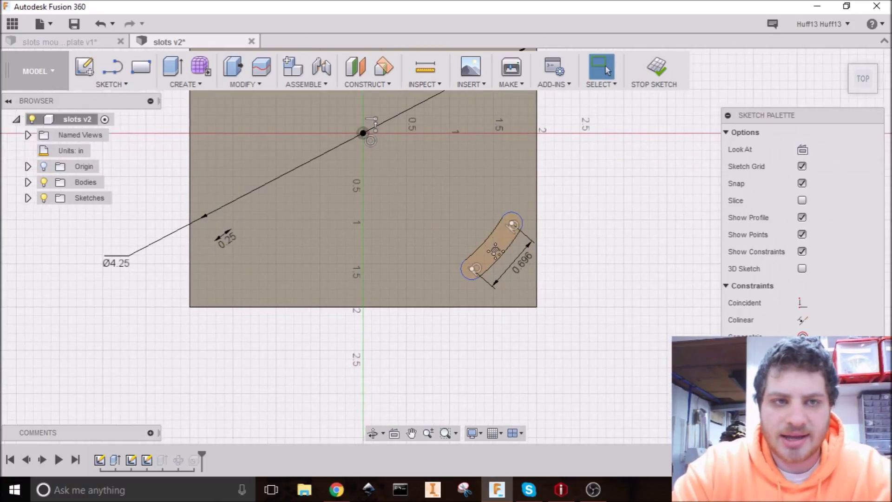
scroll(500, 251, down, 1)
Step: Draw a center rectangle about 3.02 by 2.59 in from the plate's center to the middle of the curved slot
click(129, 86)
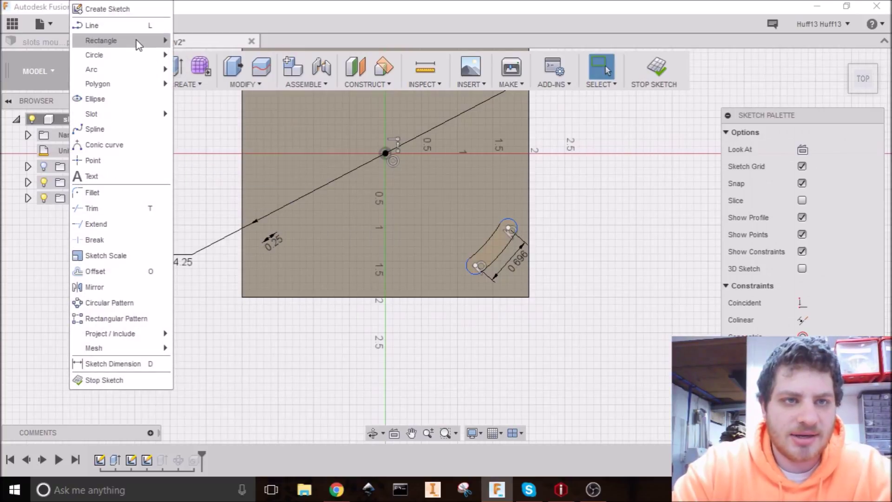
mouse_move(139, 40)
click(205, 74)
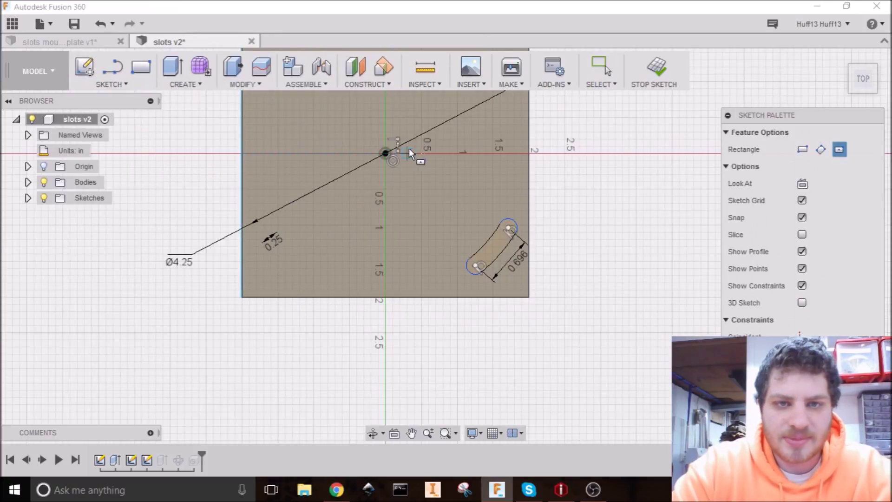
click(386, 154)
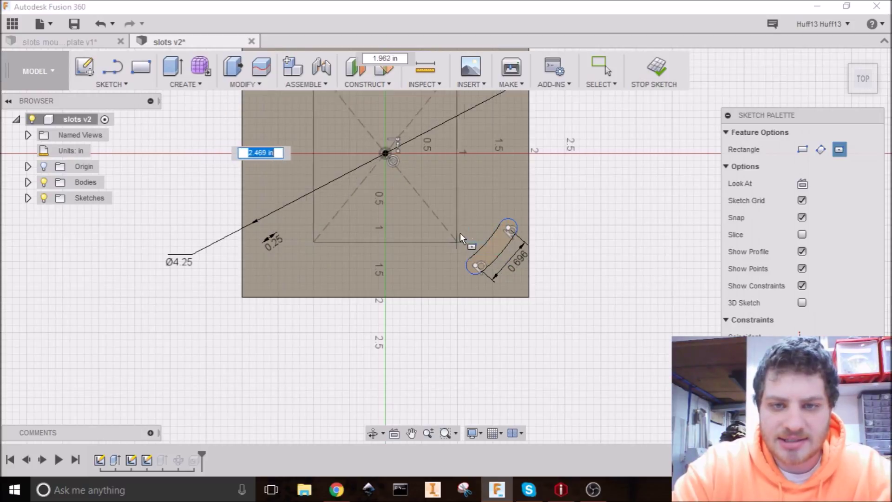
scroll(484, 246, up, 4)
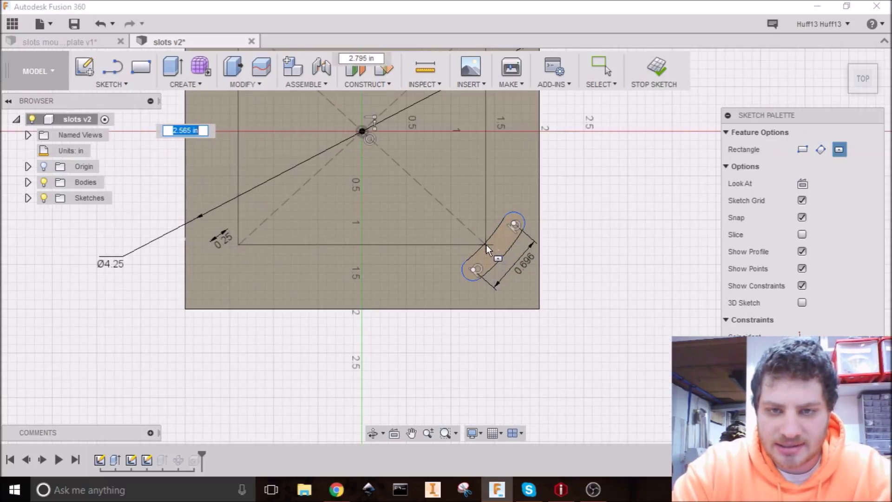
scroll(502, 250, up, 1)
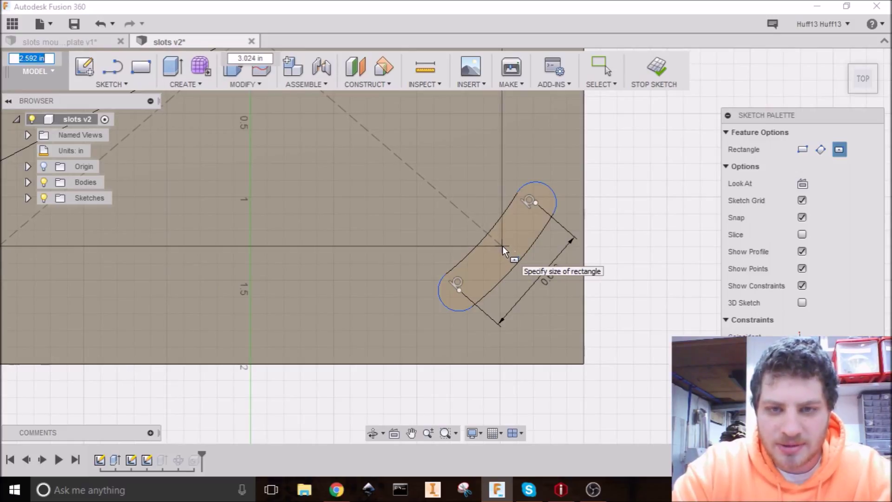
click(503, 246)
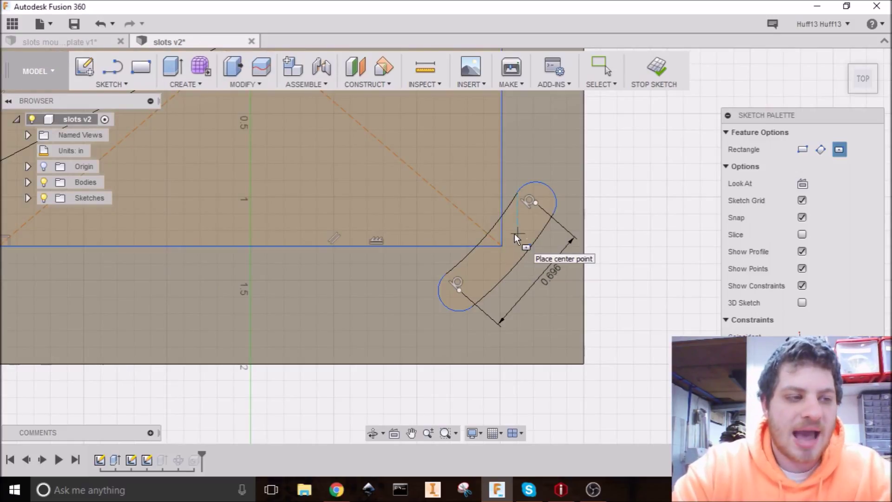
scroll(507, 169, down, 2)
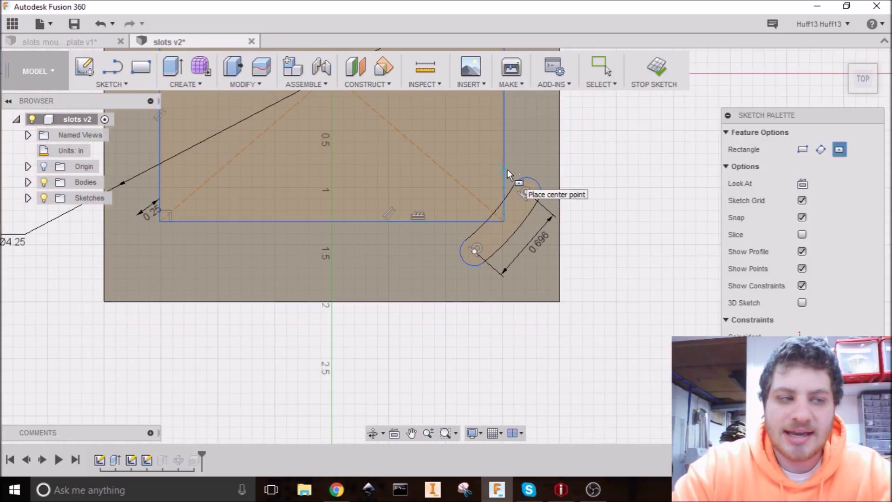
scroll(506, 198, down, 3)
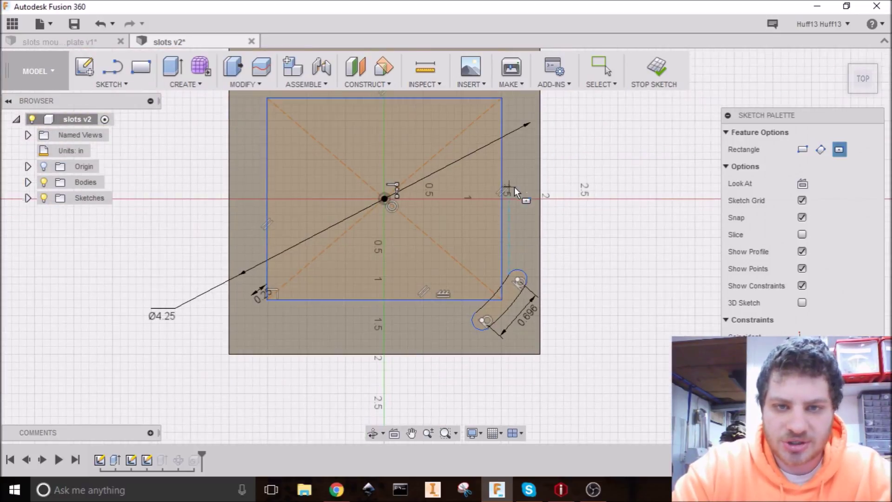
key(Escape)
scroll(423, 207, down, 2)
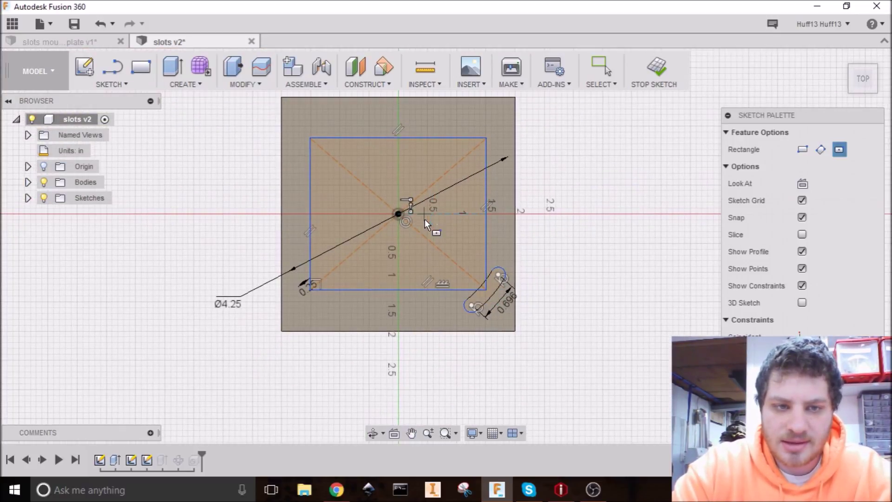
Step: Dimension the slot sketch's rectangle 3 in wide and 2.75 in high
key(d)
click(363, 290)
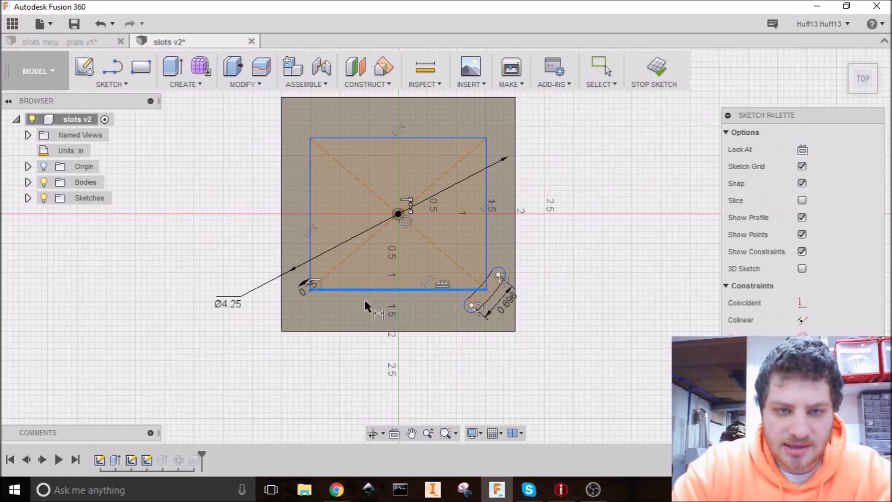
click(359, 368)
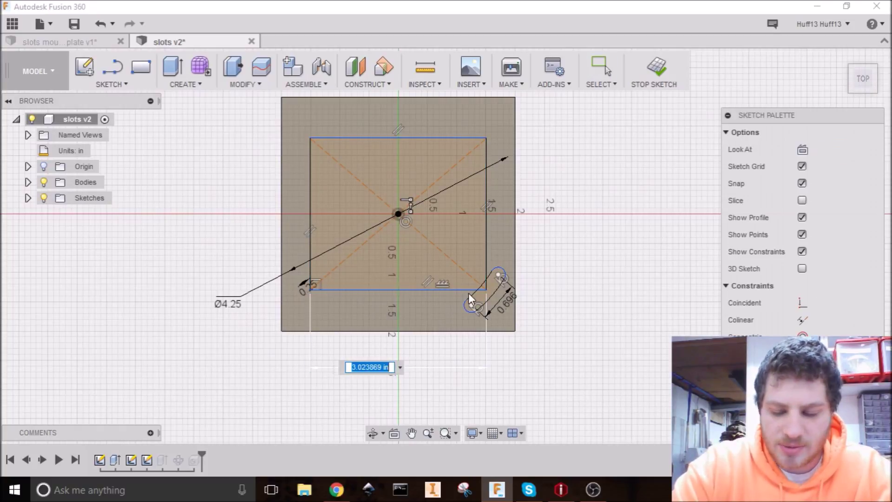
text(3)
key(Return)
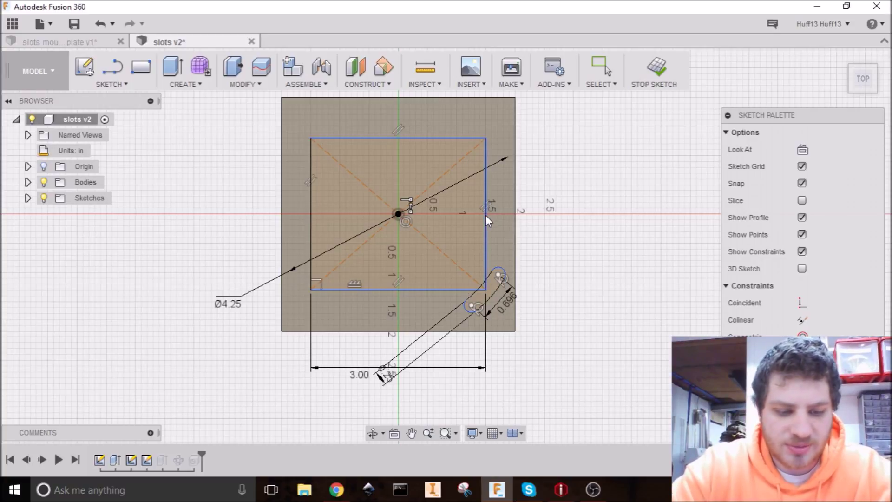
click(486, 216)
click(582, 253)
text(2.75)
key(Return)
key(Escape)
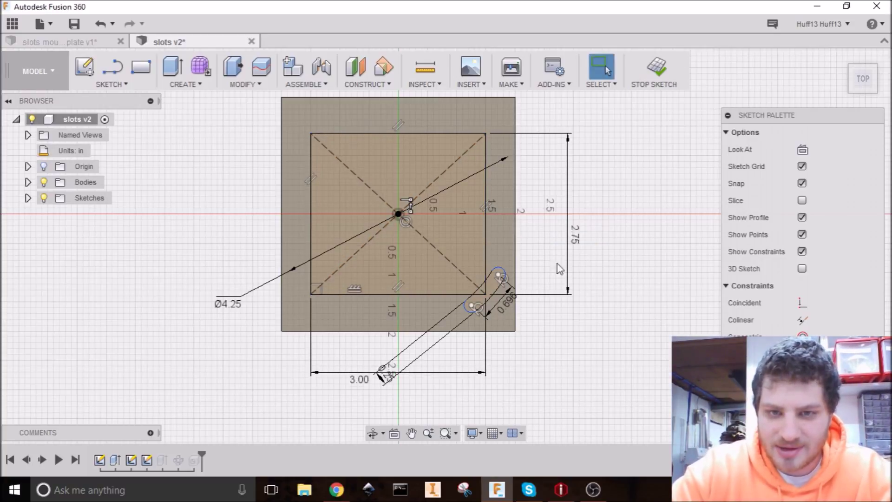
Step: Try a height of 2.65 in for the slot sketch's rectangle and undo its width and height dimensions
scroll(491, 299, up, 1)
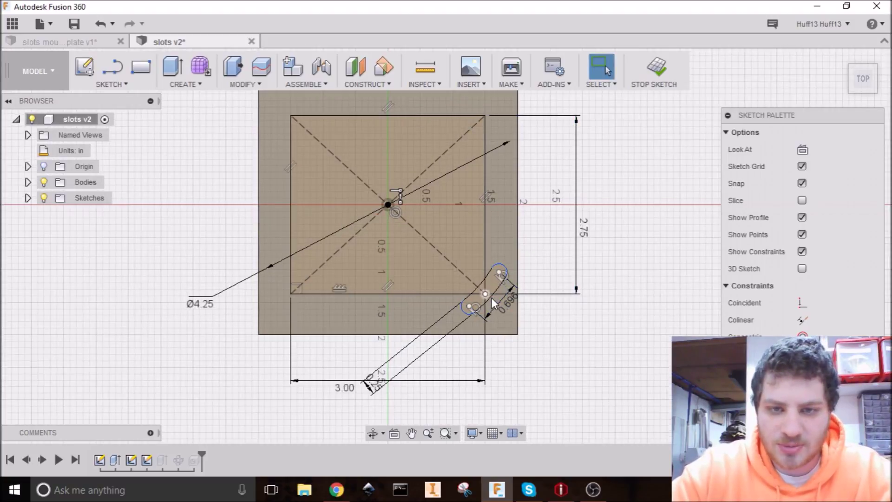
scroll(470, 260, down, 2)
mouse_move(470, 261)
middle_down()
mouse_move(474, 312)
mouse_move(530, 203)
mouse_move(487, 194)
middle_up()
scroll(495, 265, up, 1)
key(ctrl+z)
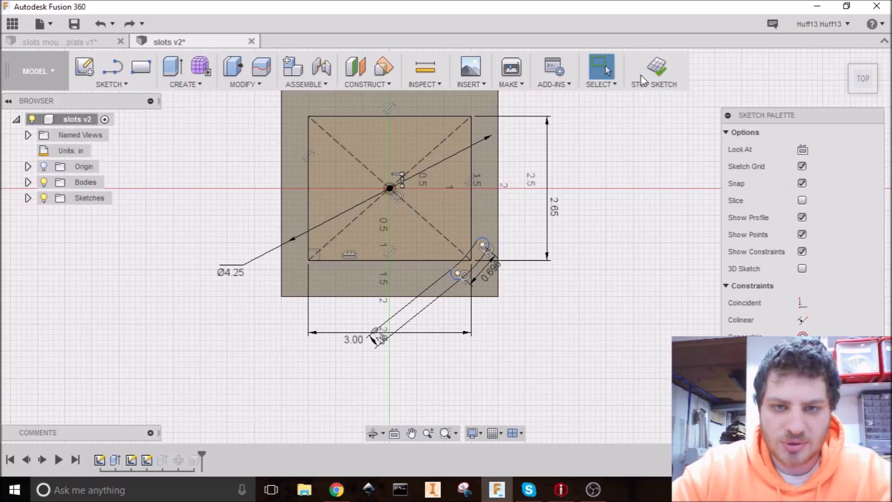
key(ctrl+z)
key(ctrl+z)
key(ctrl+z)
key(ctrl+z)
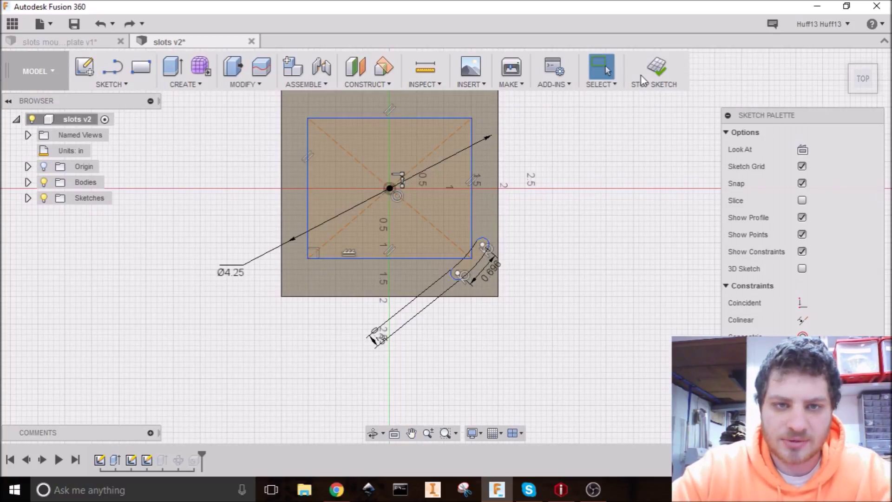
Step: Finish the slot sketch, return to the slots mountingplate design and dimension its construction rectangle 2.75 in high and 3 in wide
click(658, 67)
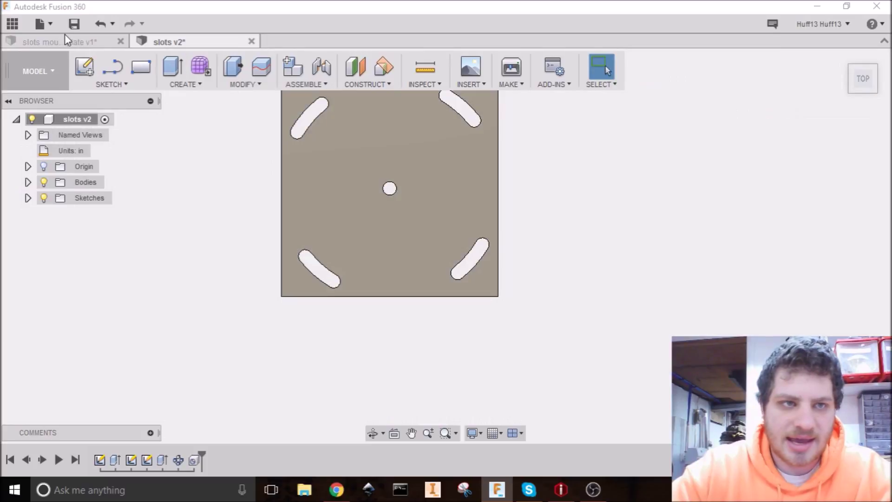
click(60, 42)
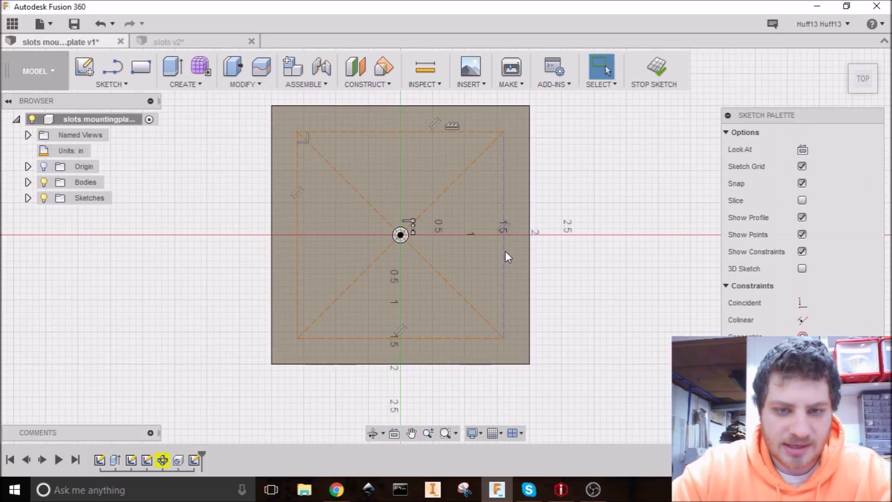
key(d)
click(505, 251)
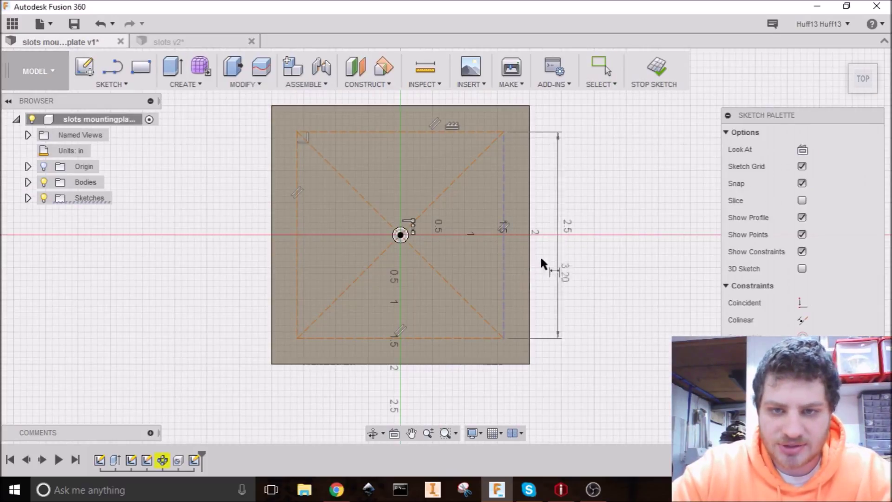
click(567, 272)
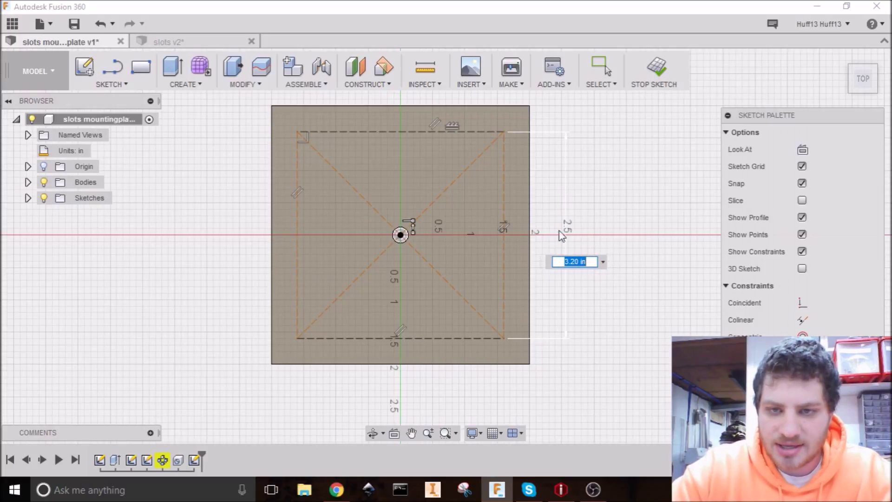
text(2.75)
key(Return)
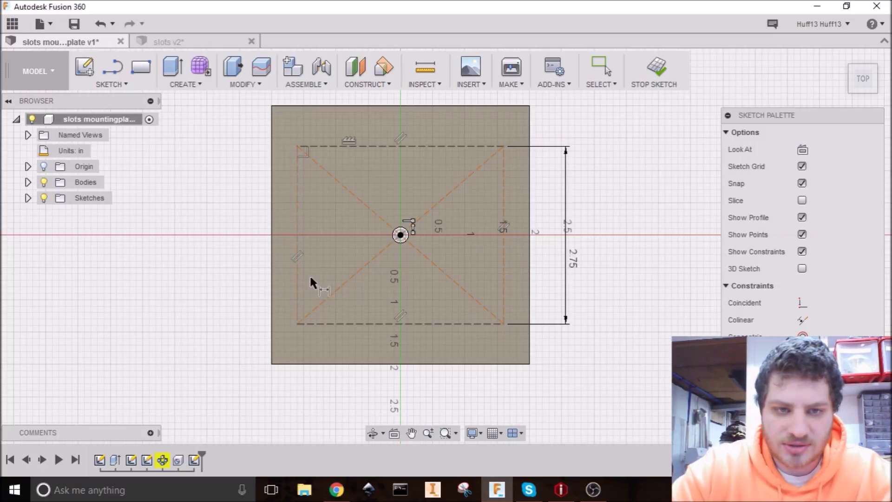
click(505, 285)
click(481, 391)
text(3)
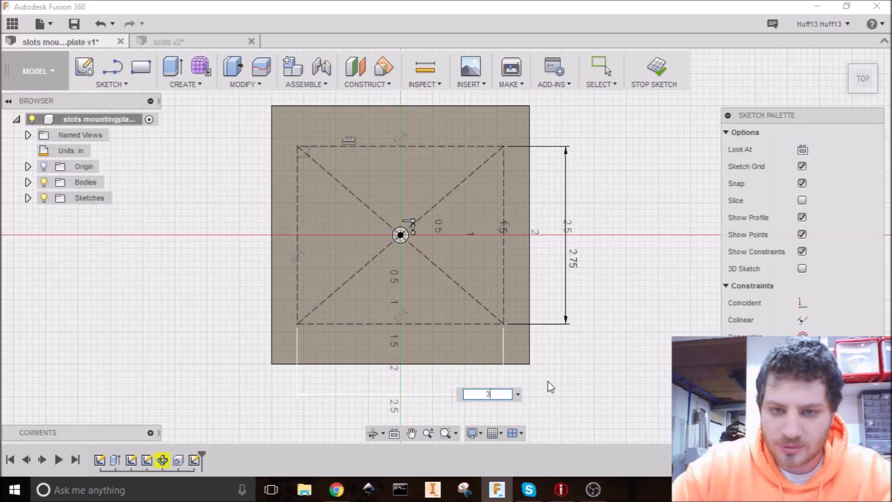
key(Return)
key(Escape)
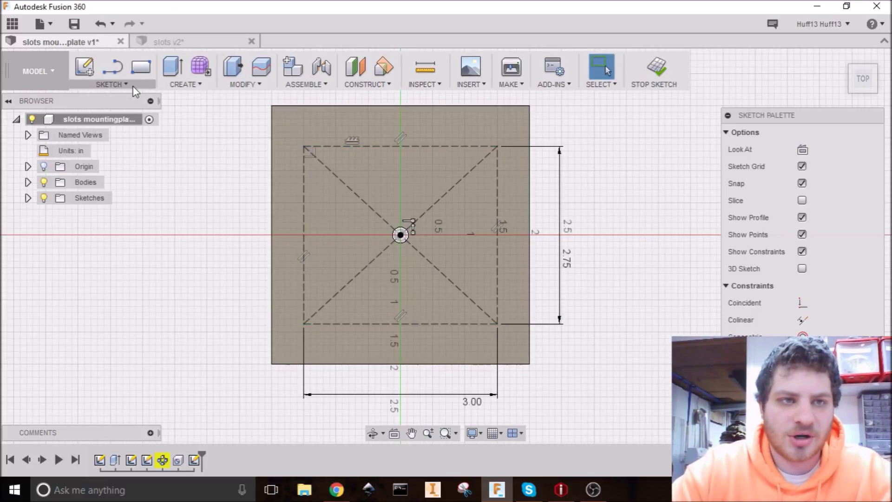
Step: Place sketch points on the four corners of the 3 by 2.75 in construction rectangle and finish the sketch
click(110, 84)
click(115, 82)
click(115, 81)
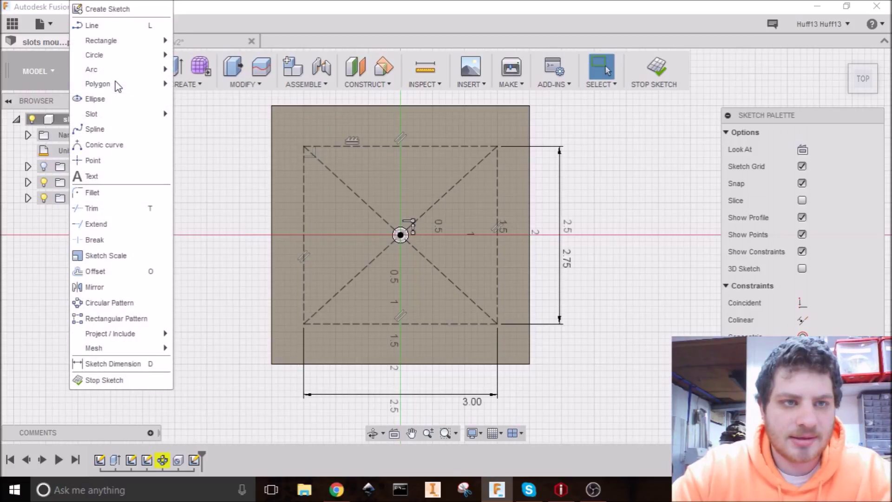
click(106, 162)
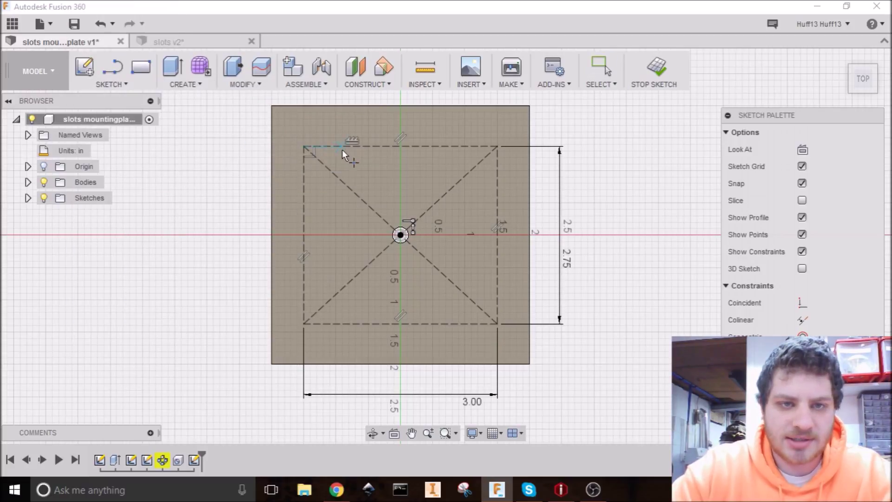
click(304, 147)
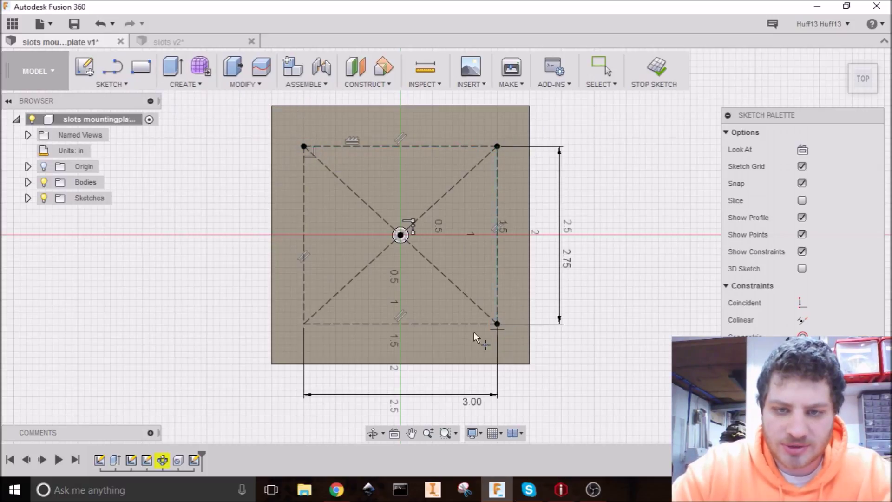
key(Escape)
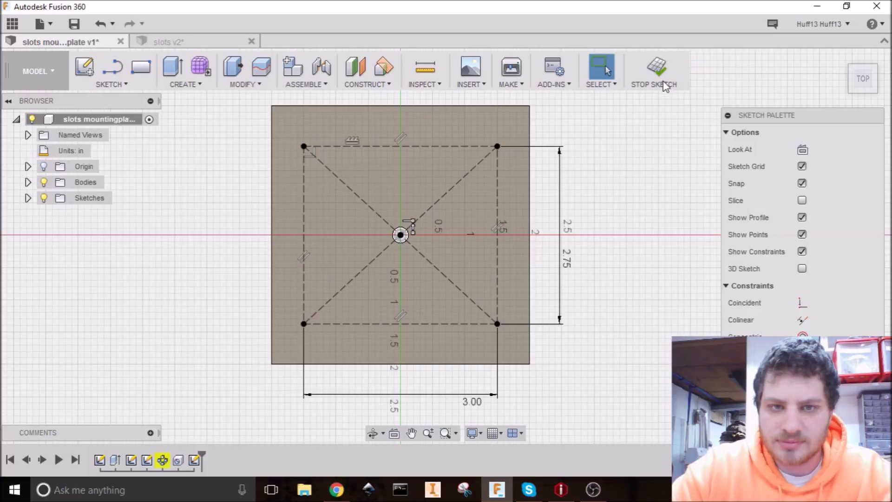
click(674, 77)
Step: Cut simple 0.25 in diameter holes with extents set to All at the four corner points of the plate sketch
mouse_move(478, 299)
shift+middle_down()
mouse_move(468, 293)
mouse_move(479, 253)
shift+middle_up()
mouse_move(479, 253)
mouse_down()
mouse_move(462, 273)
mouse_move(472, 266)
mouse_up()
key(Escape)
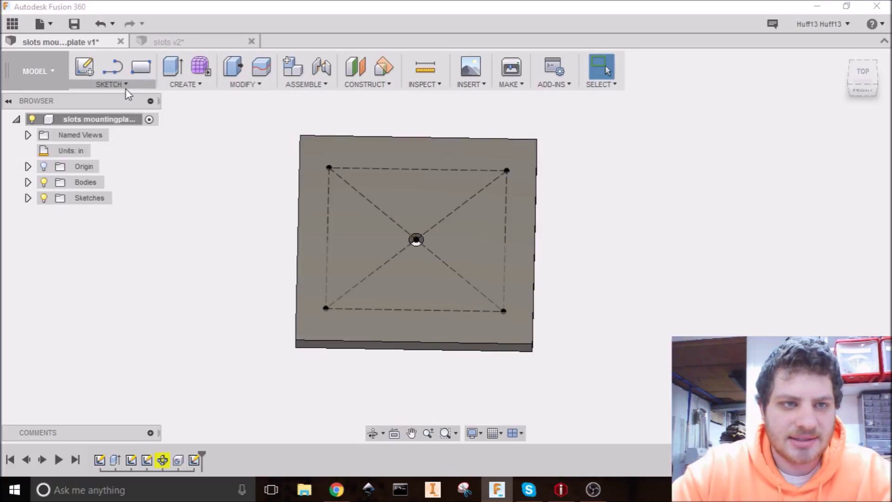
click(215, 85)
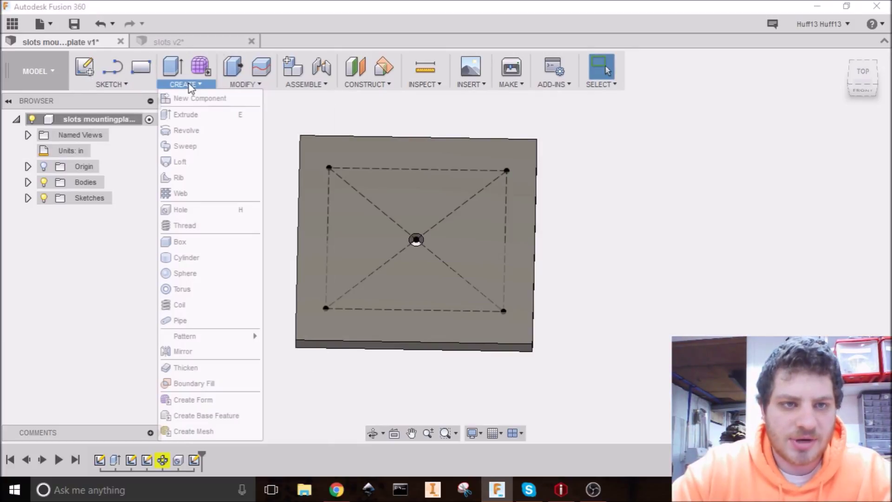
click(145, 277)
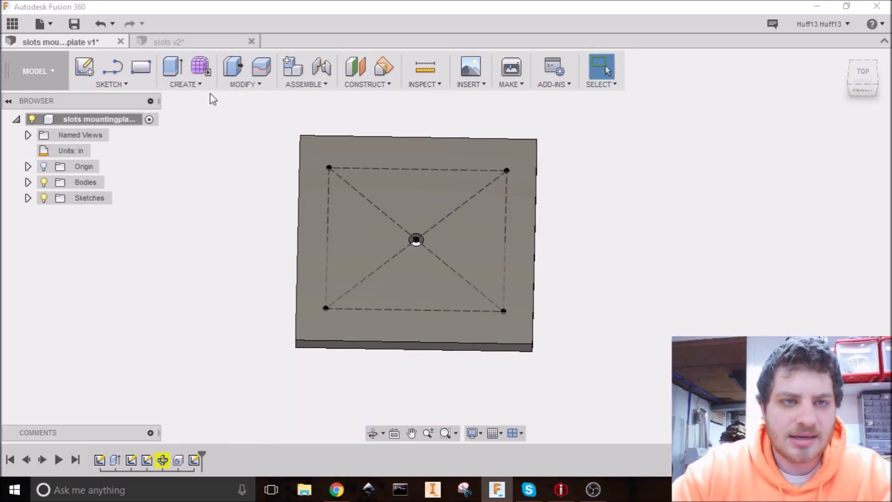
click(193, 86)
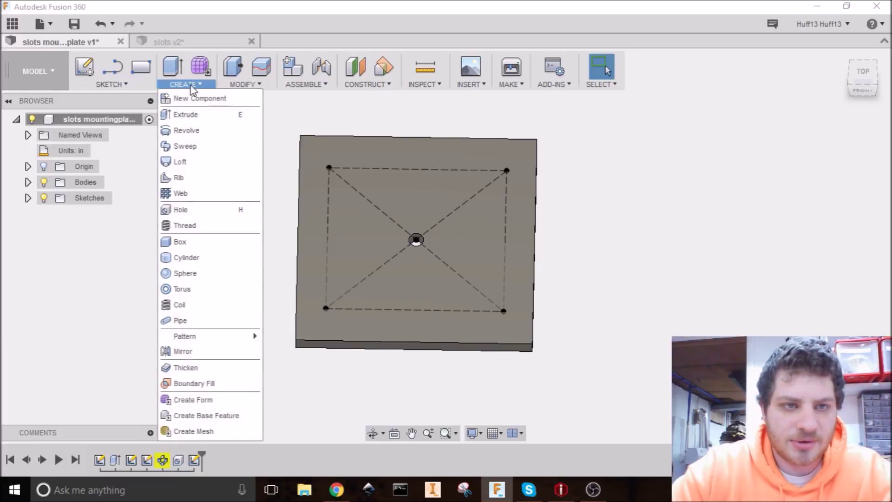
click(204, 215)
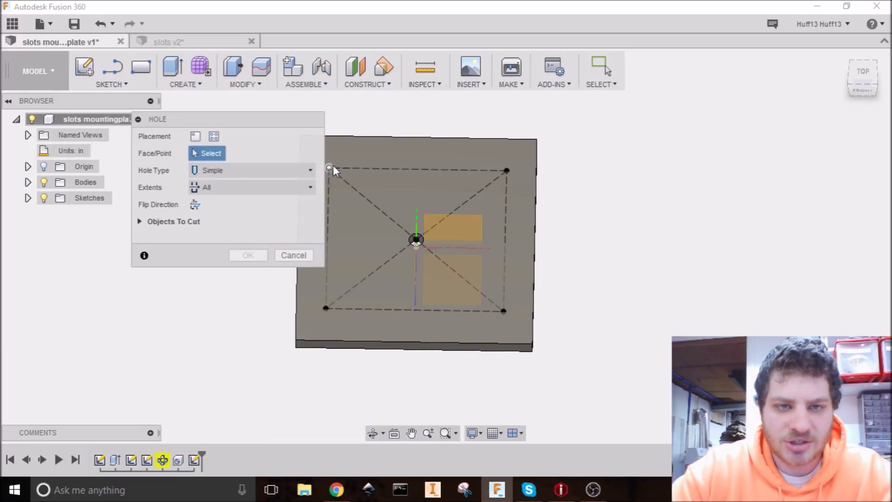
click(330, 167)
click(508, 170)
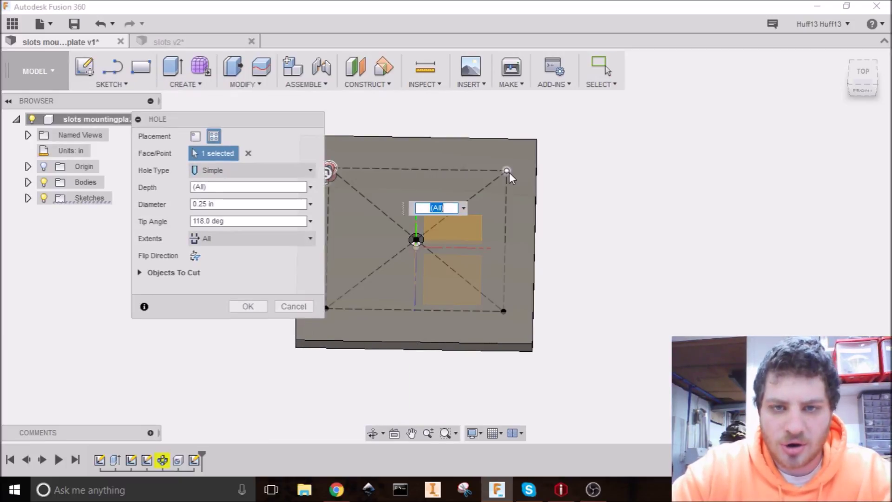
click(504, 311)
middle_drag(385, 356, 447, 356)
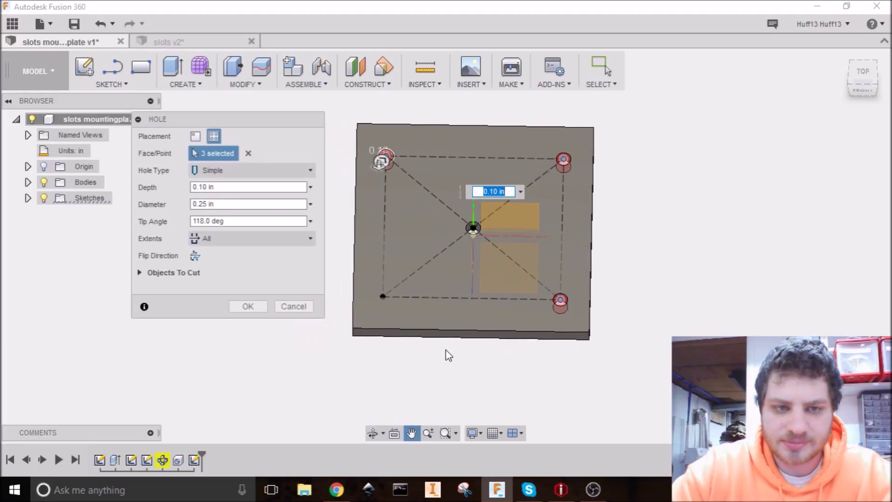
click(382, 297)
shift+middle_drag(443, 196, 456, 167)
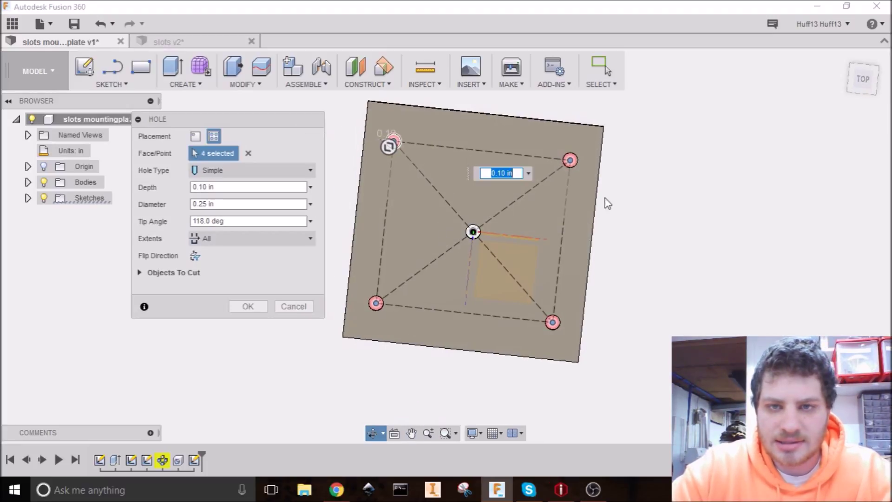
shift+middle_drag(605, 199, 444, 182)
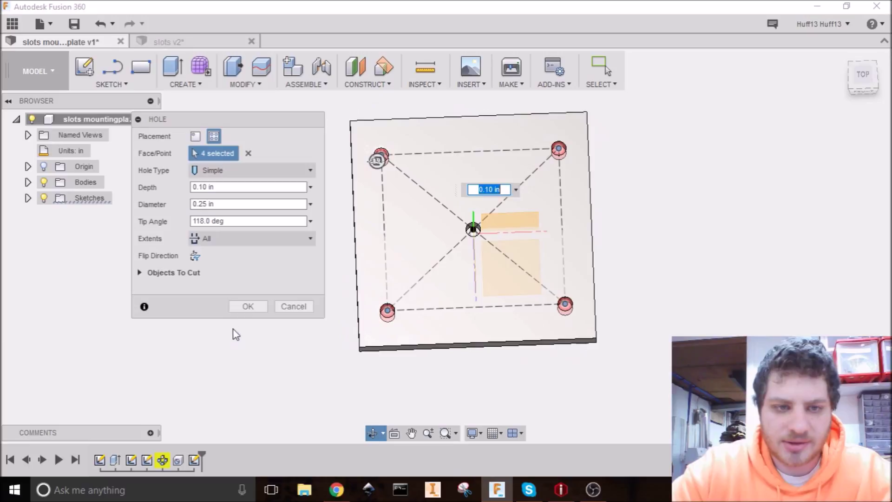
click(247, 308)
Step: Add a full-length right-hand 1/4-20 UNC class 3B thread to the first corner hole, with Remember Size enabled
click(206, 87)
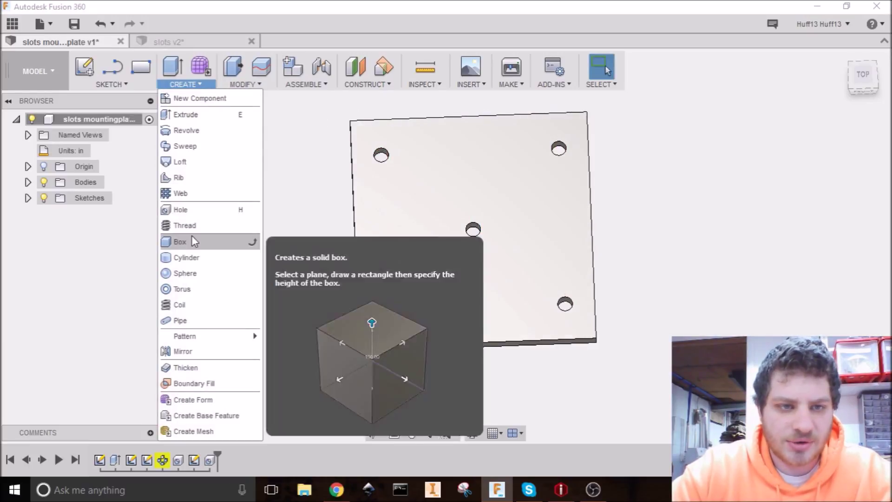
click(193, 226)
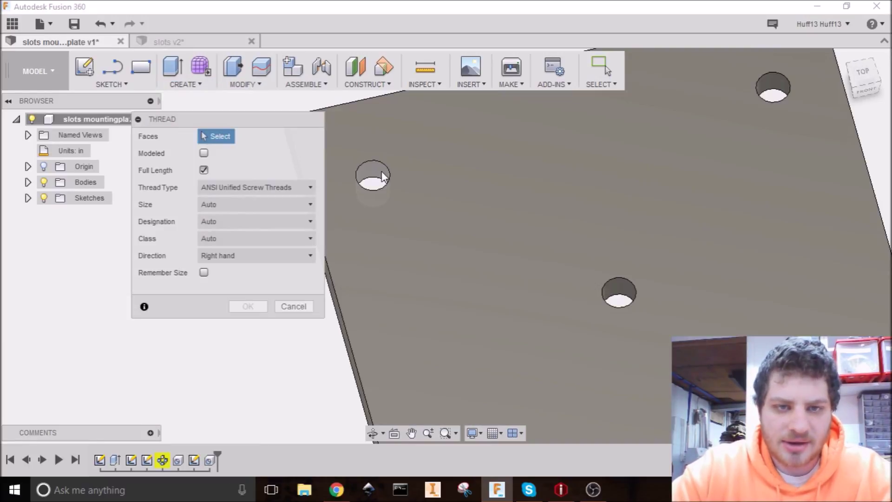
click(383, 171)
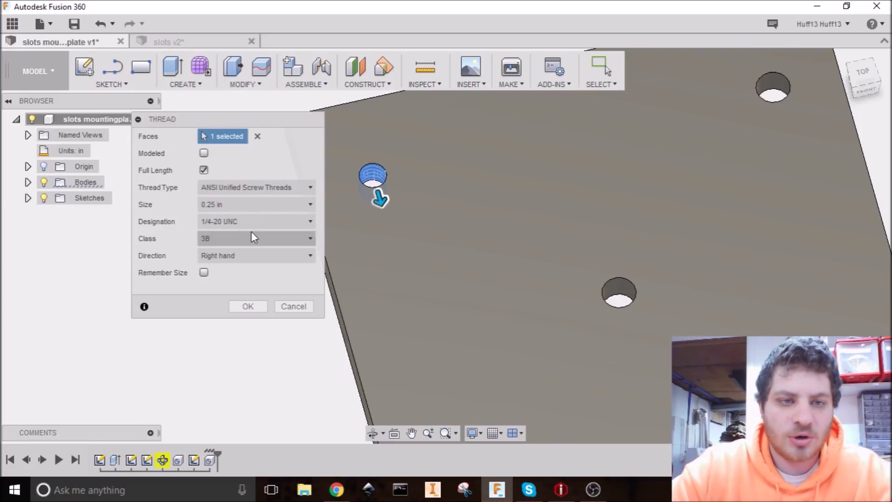
click(227, 223)
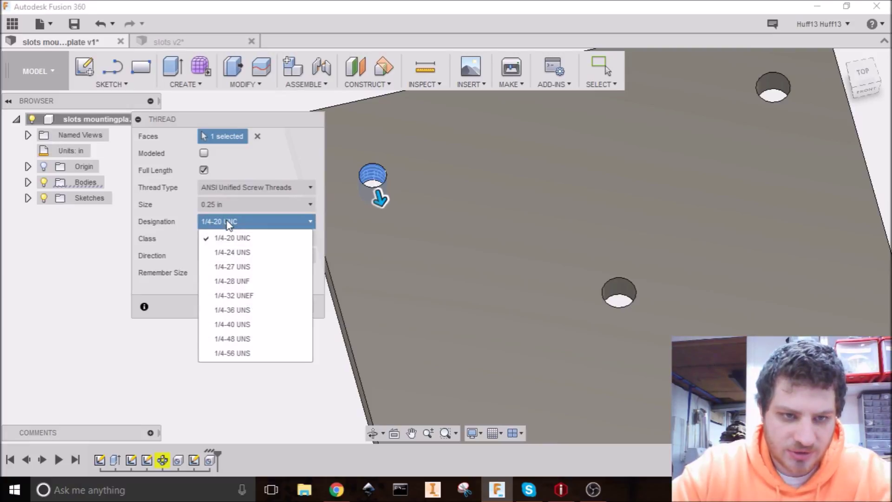
click(228, 222)
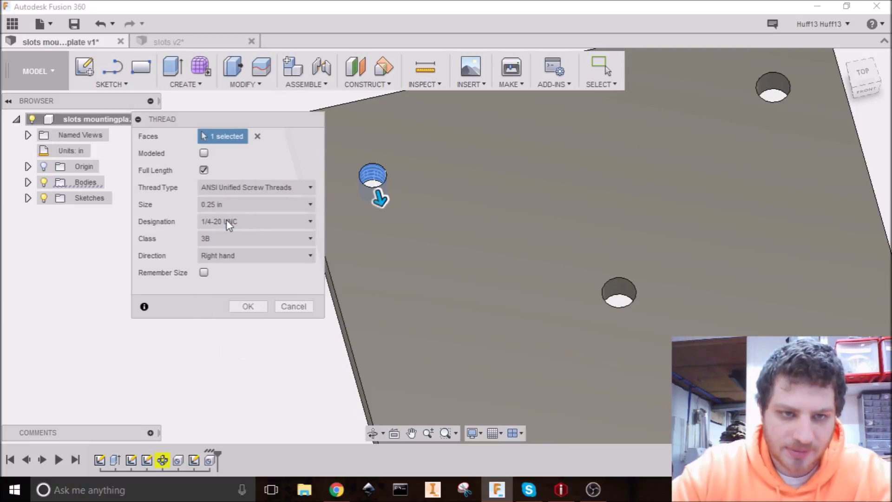
click(293, 207)
click(137, 254)
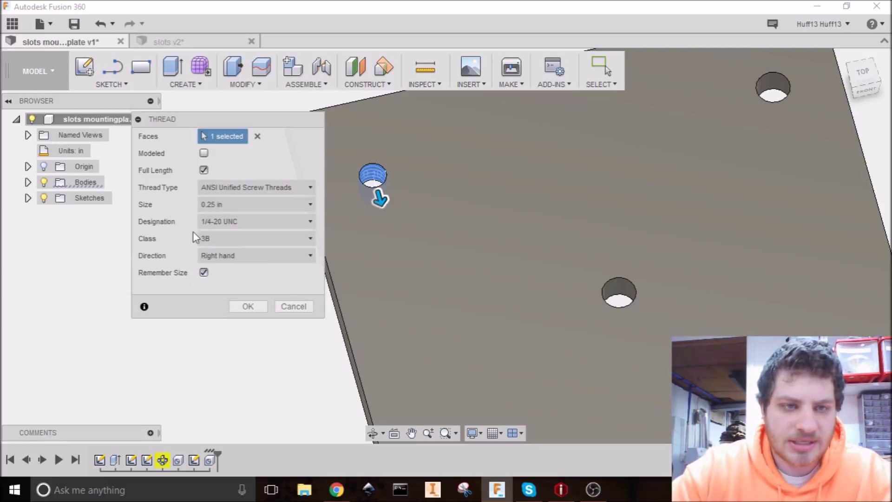
click(248, 306)
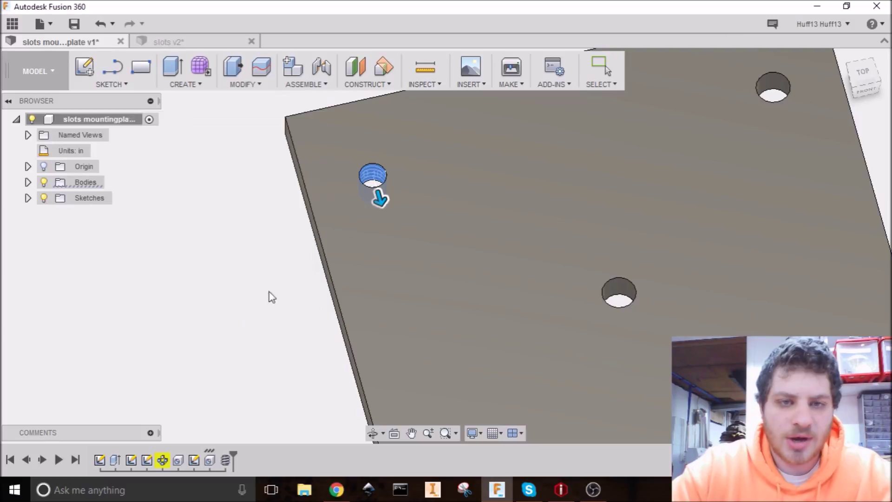
Step: Thread the remaining three corner holes with the same full-length 1/4-20 UNC thread, leaving the center hole plain
middle_drag(476, 213, 326, 236)
click(185, 84)
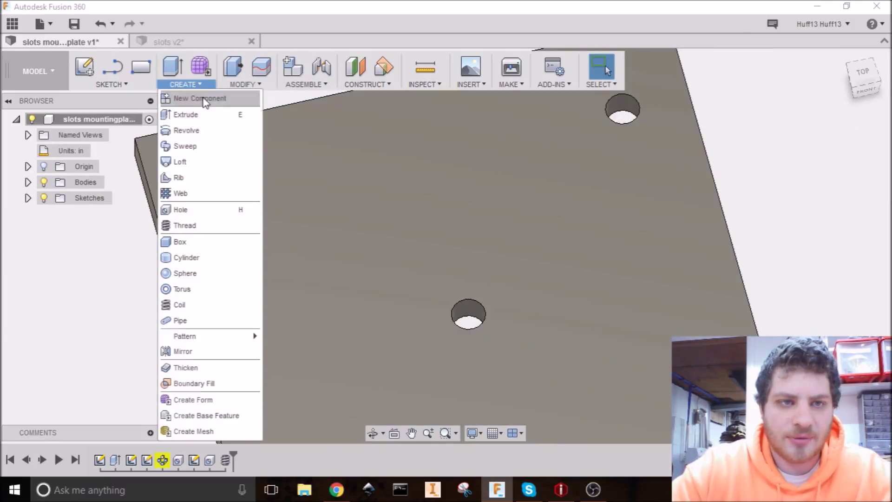
click(206, 228)
scroll(327, 227, down, 1)
middle_drag(346, 218, 381, 236)
middle_drag(525, 190, 416, 202)
scroll(545, 153, up, 1)
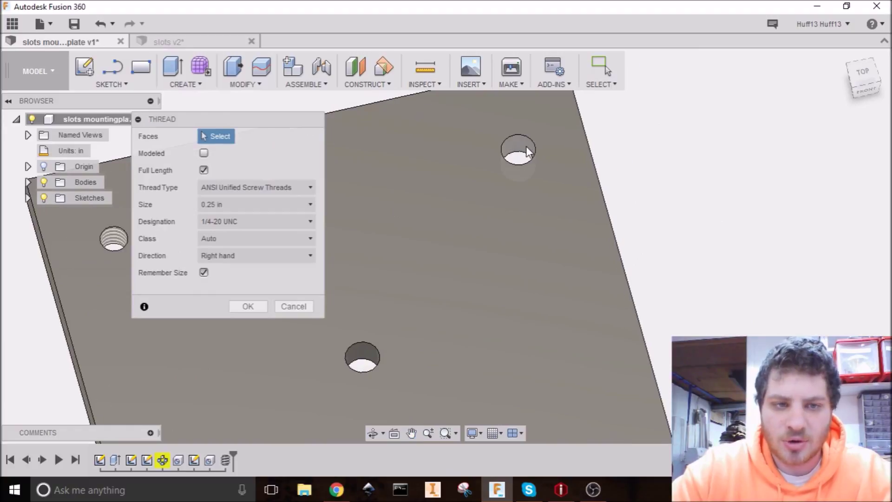
click(248, 307)
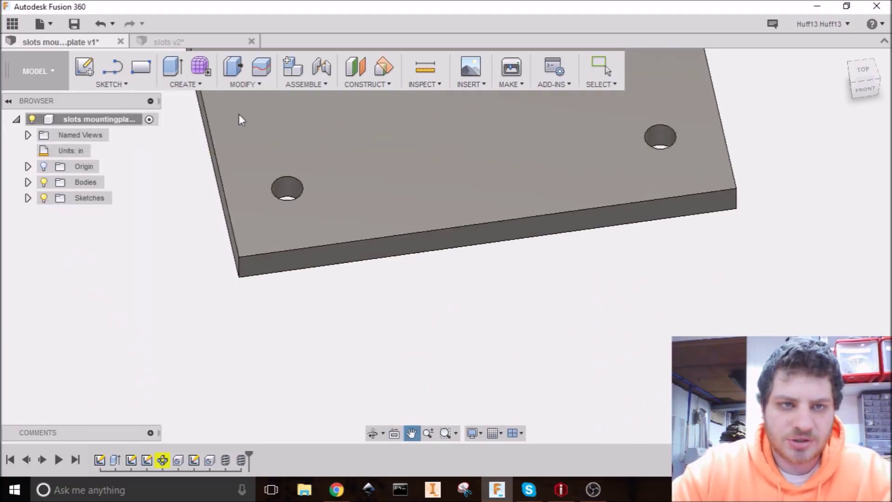
click(185, 84)
click(193, 227)
click(651, 146)
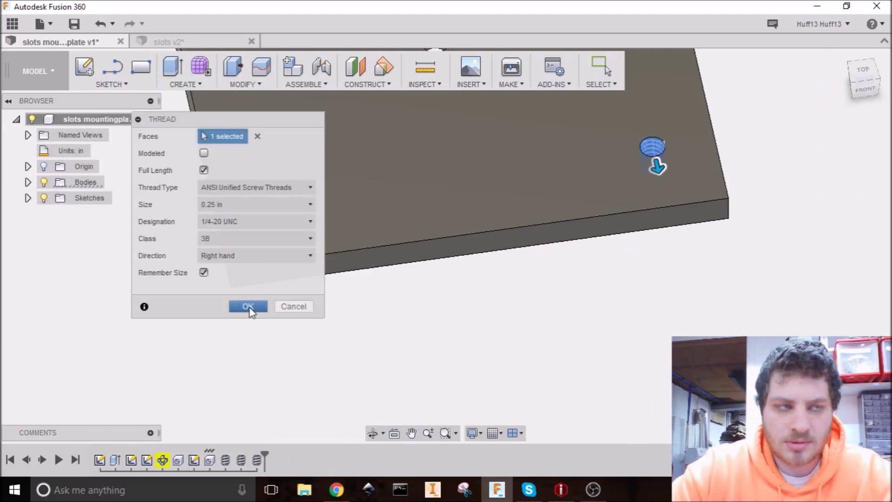
click(243, 305)
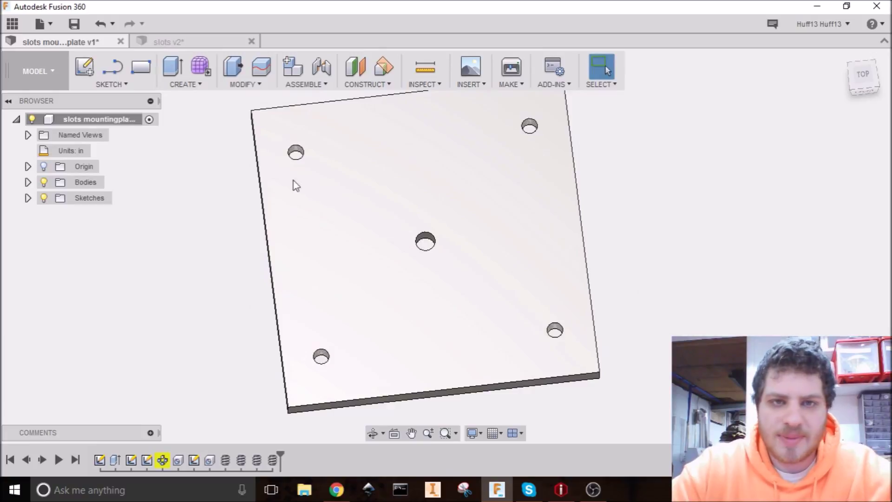
Step: Examine the slotted plate in the slots v2 design and return to the slots mountingplate design
shift+middle_drag(294, 180, 428, 128)
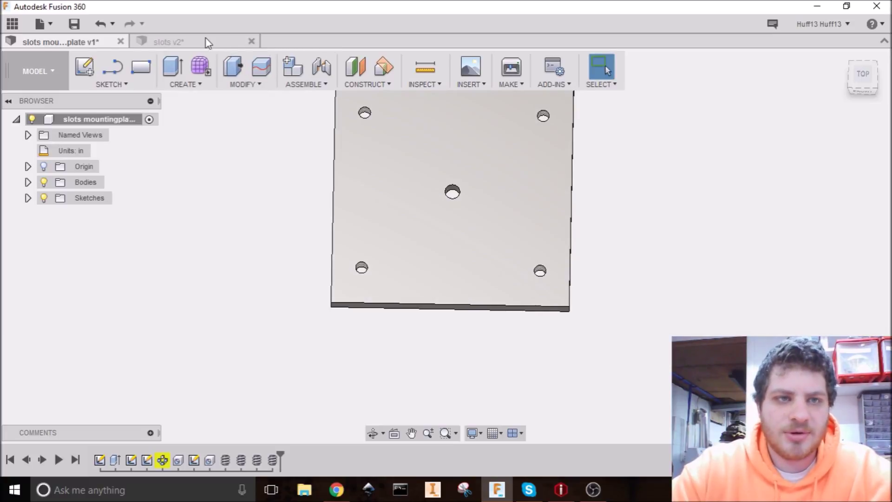
click(199, 41)
scroll(324, 150, down, 3)
scroll(351, 190, up, 3)
middle_drag(347, 137, 364, 201)
scroll(364, 201, down, 1)
click(112, 42)
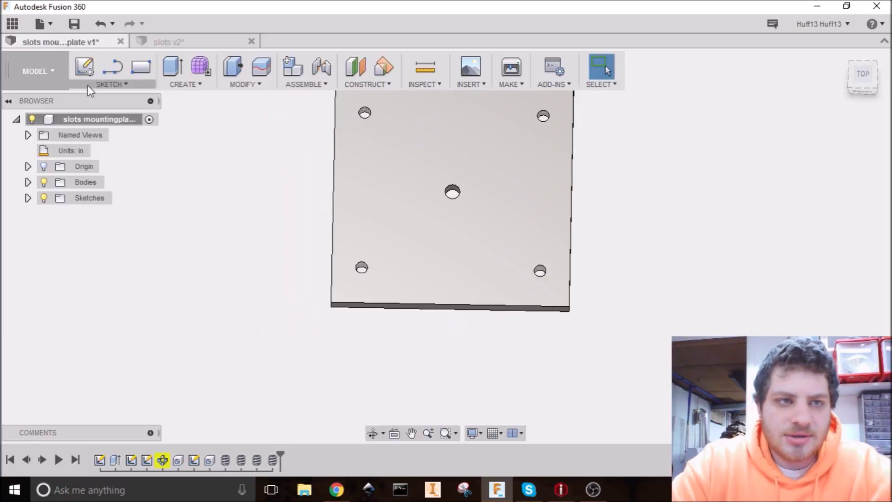
Step: Insert the saved slots design into the mounting plate design and move it 0.80 in upward, above the plate
click(44, 72)
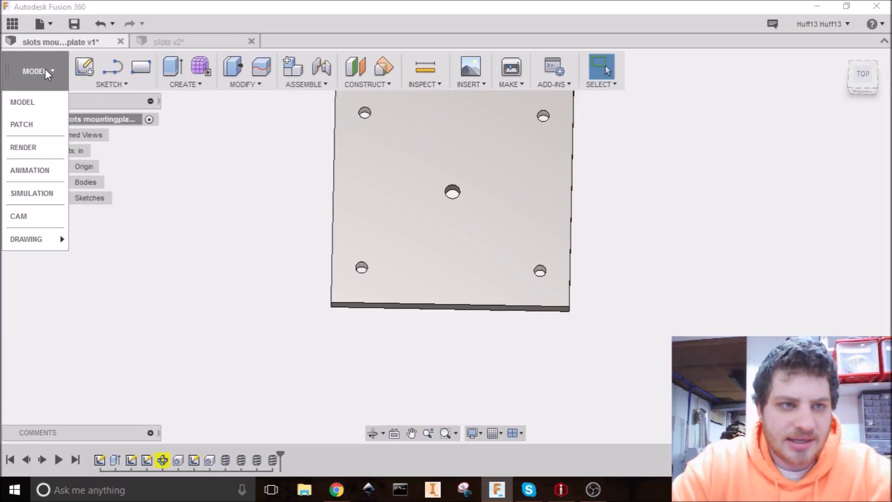
click(45, 69)
click(12, 24)
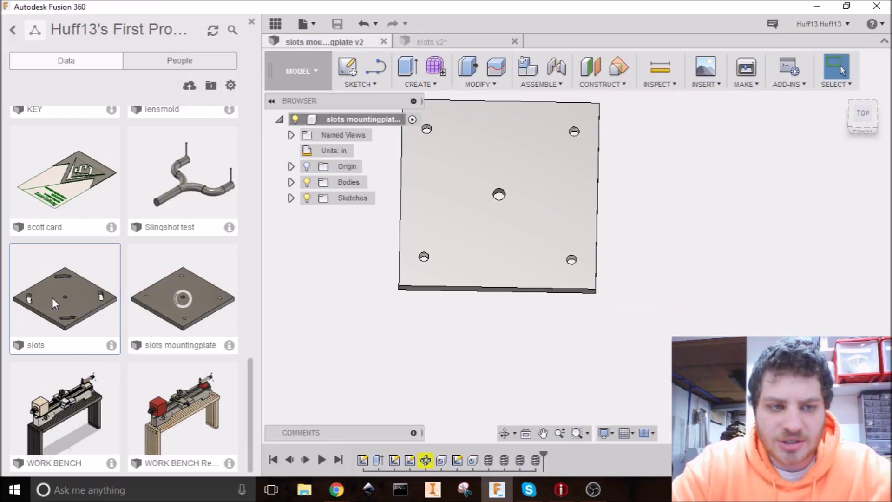
drag(55, 303, 522, 238)
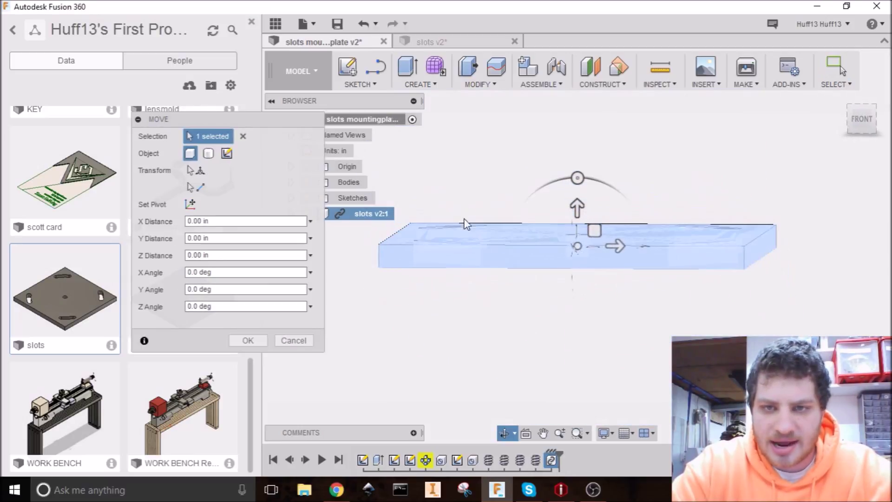
drag(578, 209, 581, 136)
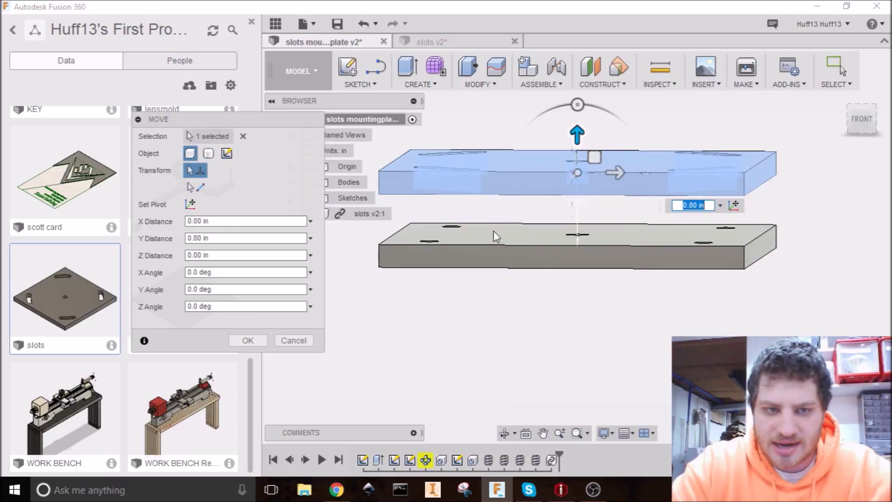
click(231, 341)
mouse_move(442, 292)
shift+middle_down()
mouse_move(431, 376)
mouse_move(438, 308)
shift+middle_up()
click(250, 22)
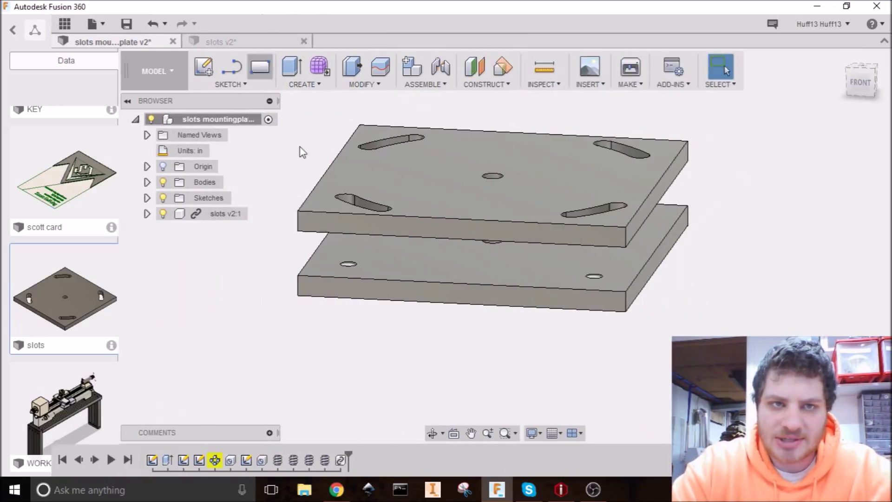
Step: Search the McMaster-Carr component catalog for "1/4-20 shcs"
scroll(380, 284, down, 1)
shift+middle_drag(382, 294, 394, 336)
scroll(439, 283, down, 1)
shift+middle_drag(441, 288, 409, 306)
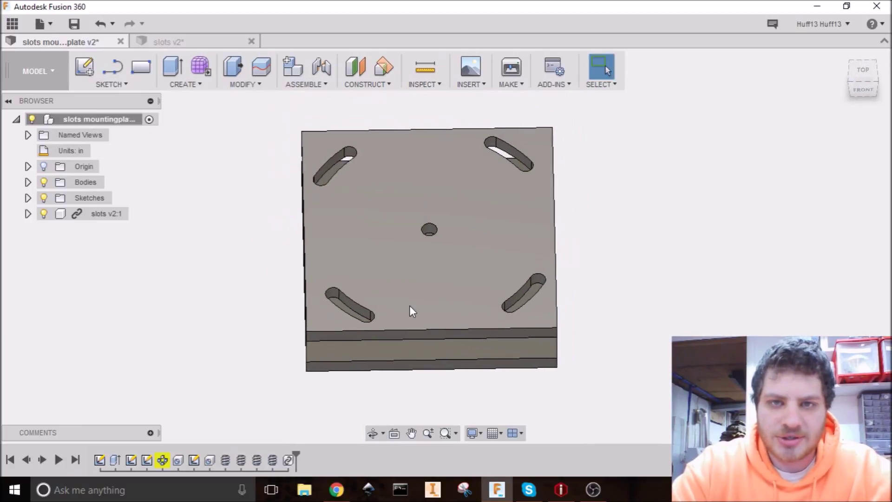
click(510, 85)
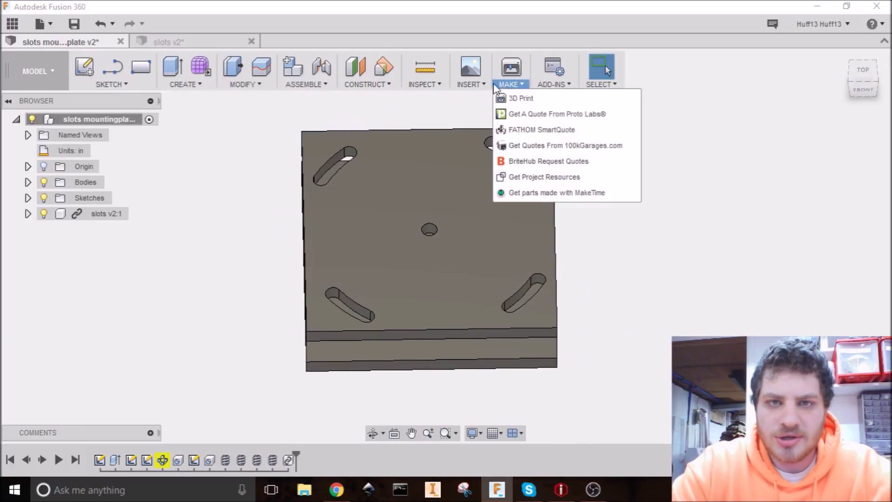
click(470, 84)
click(540, 179)
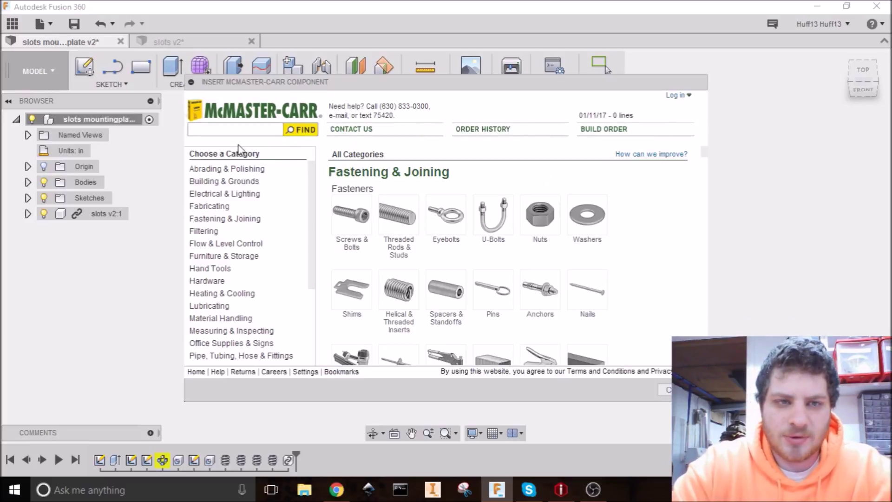
text(1)
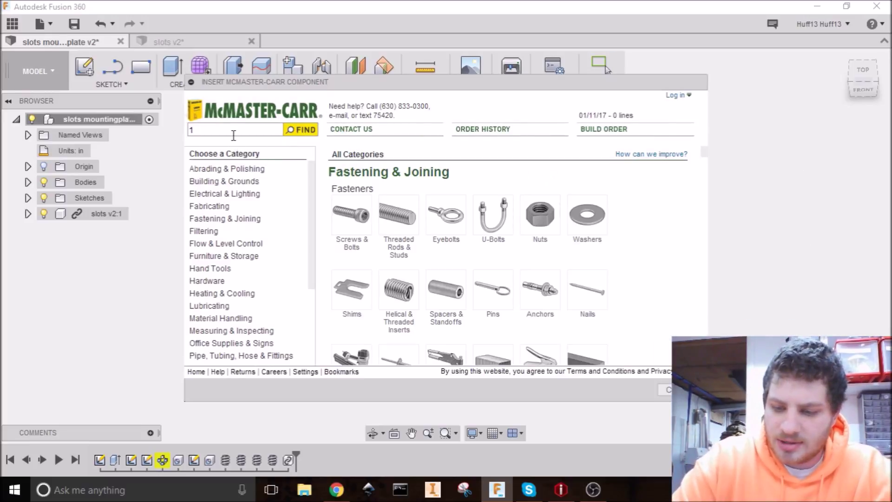
text(/4-20)
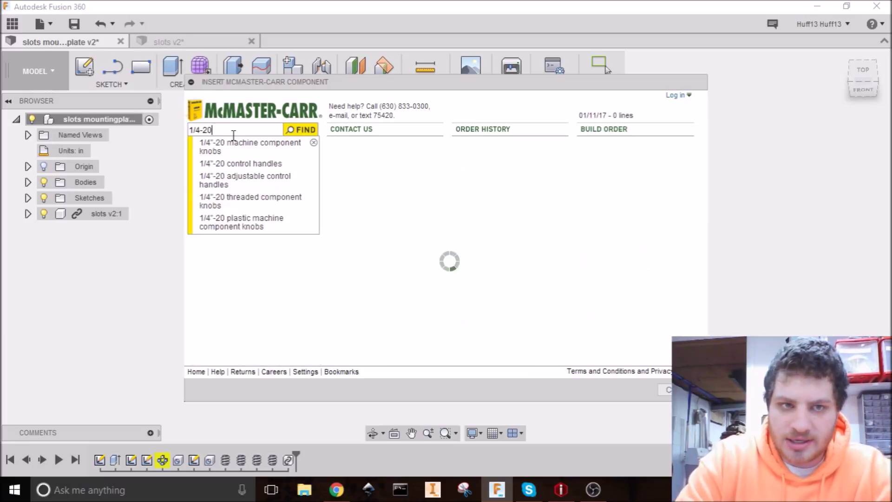
text( s)
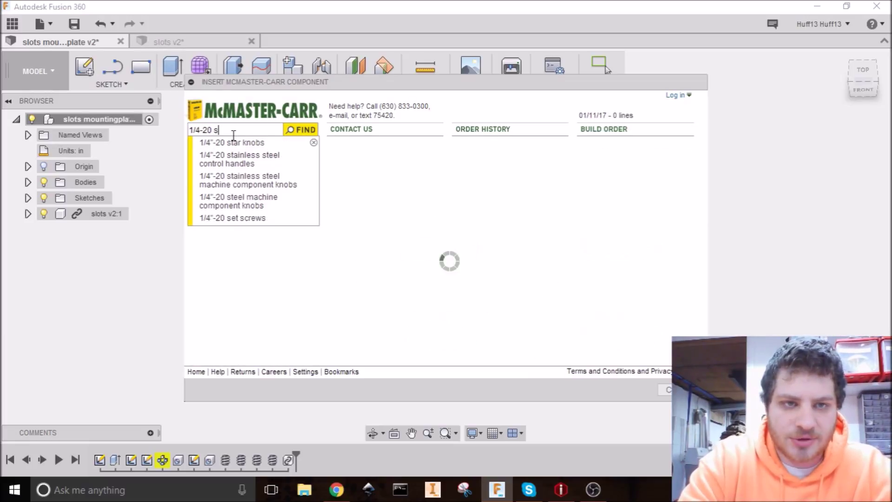
text(hcs)
key(Return)
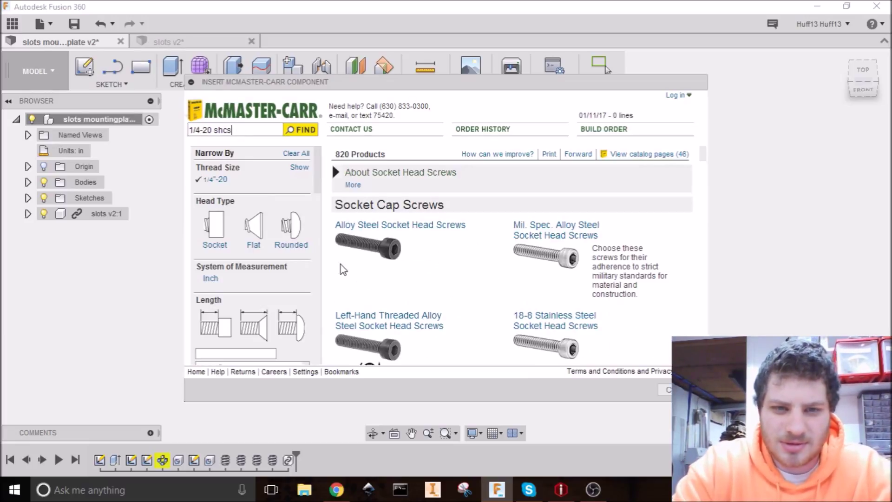
Step: Open the product details of the 1" long, fully threaded black-oxide alloy steel socket head screw, 91251A542
scroll(428, 215, down, 1)
scroll(530, 233, up, 1)
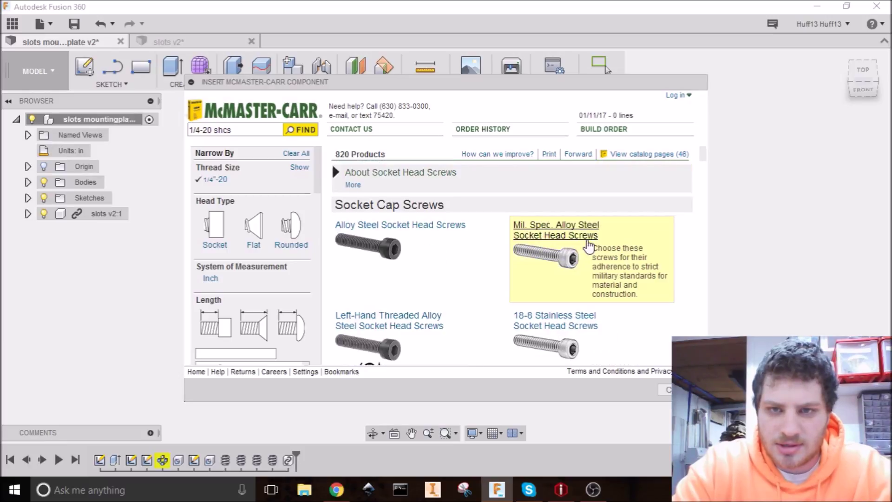
click(439, 231)
scroll(420, 234, down, 5)
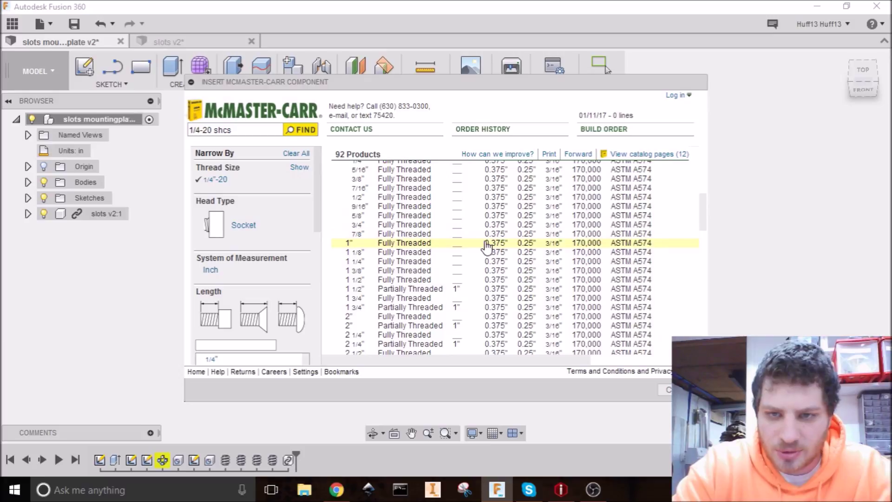
click(487, 244)
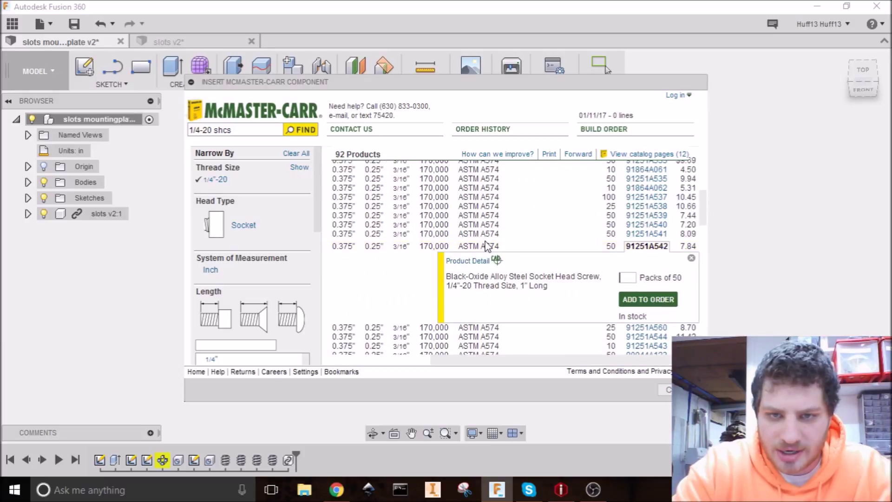
click(469, 260)
Step: Insert the 1/4"-20 by 1" socket head screw into the design as a 3-D STEP model
scroll(471, 260, down, 5)
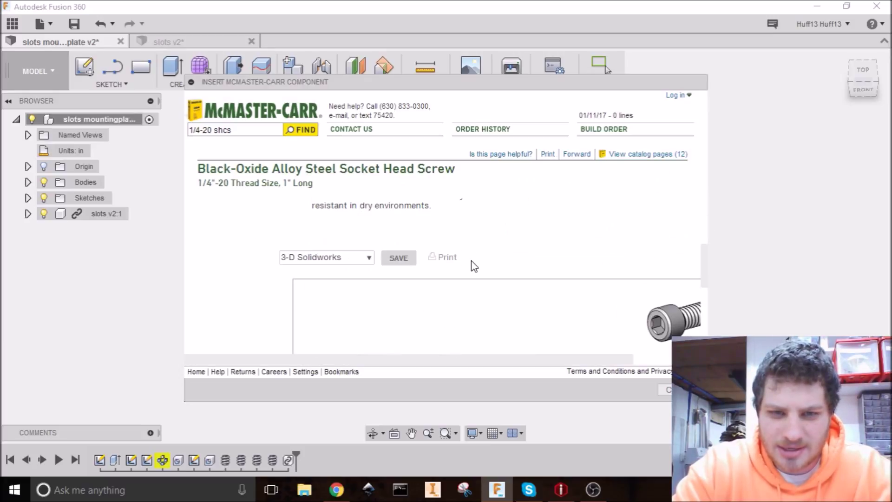
click(370, 258)
scroll(345, 302, down, 1)
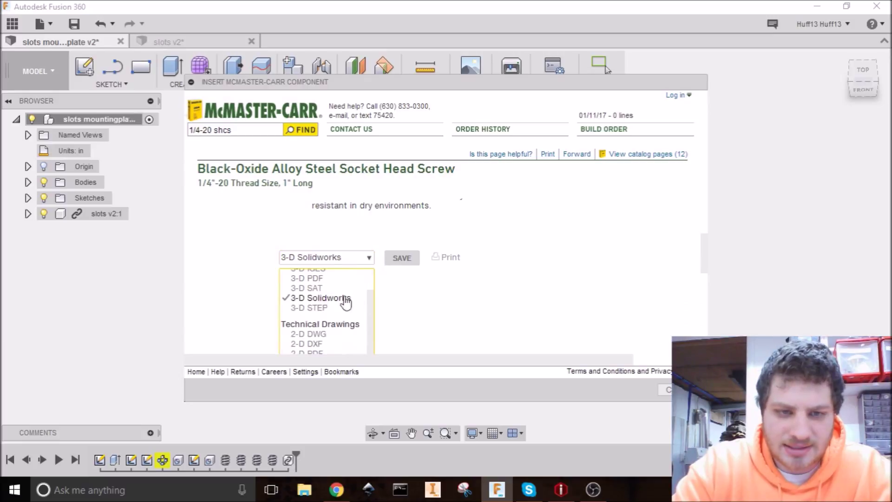
click(322, 309)
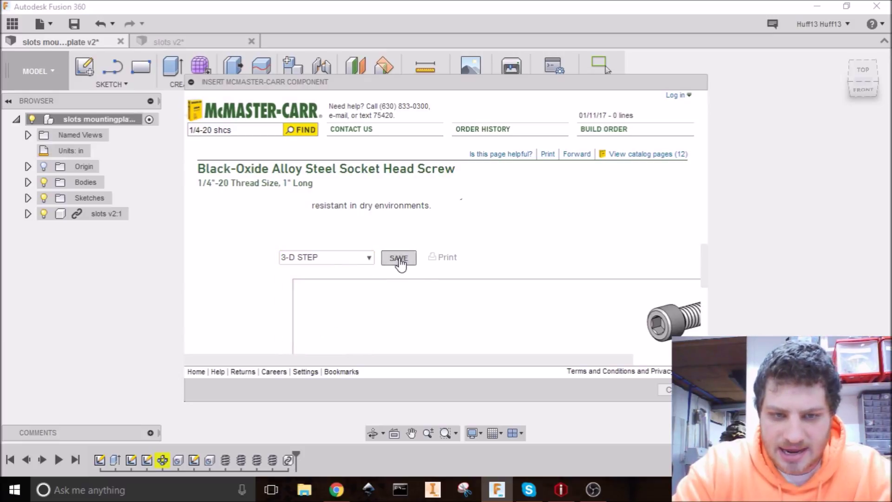
click(399, 258)
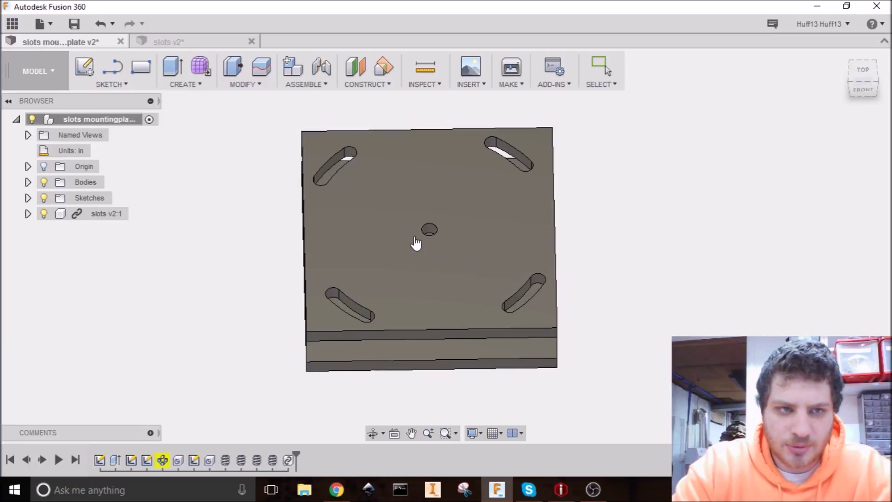
Step: Rotate the inserted screw 90 degrees about the X axis so it stands upright with its head up
shift+middle_drag(530, 277, 460, 284)
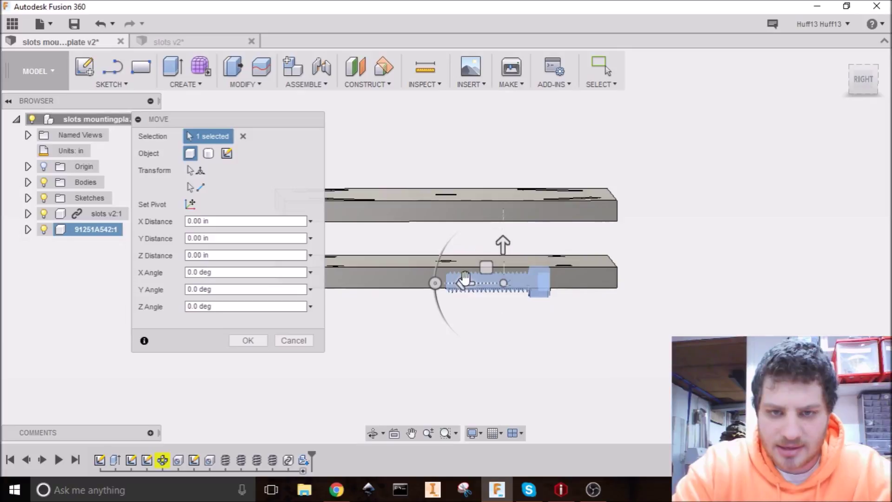
drag(437, 283, 505, 372)
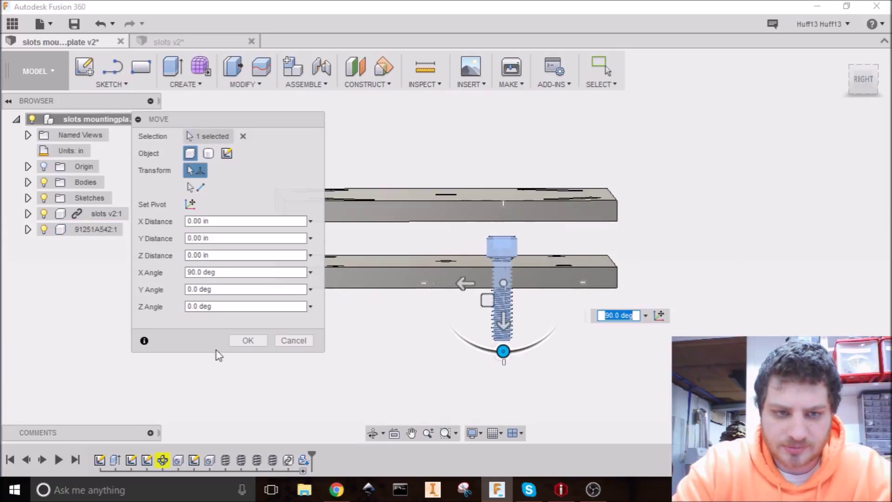
click(248, 340)
Step: Examine the screw and the threaded and slotted plates from above, below and the side
shift+middle_drag(498, 252, 461, 236)
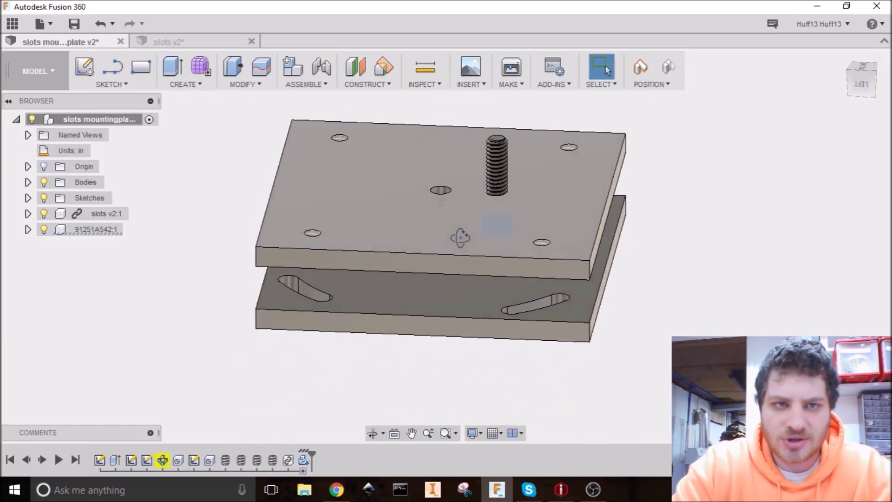
shift+middle_drag(456, 227, 396, 106)
click(312, 88)
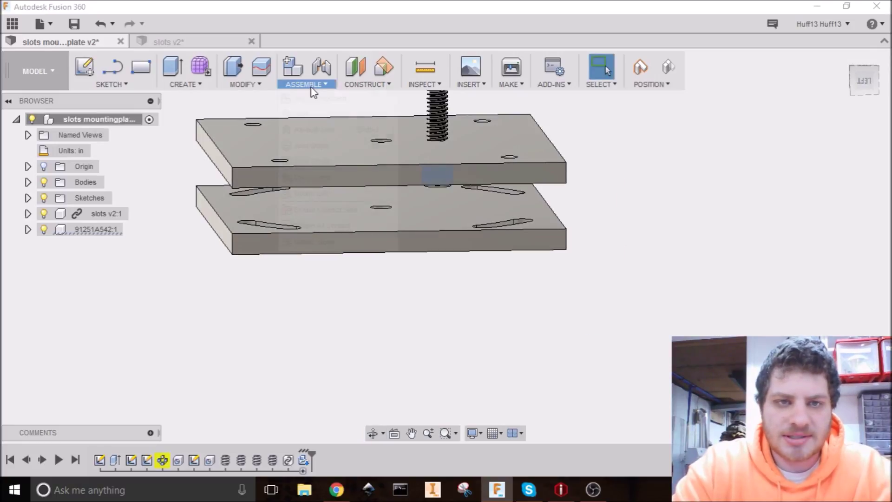
click(330, 173)
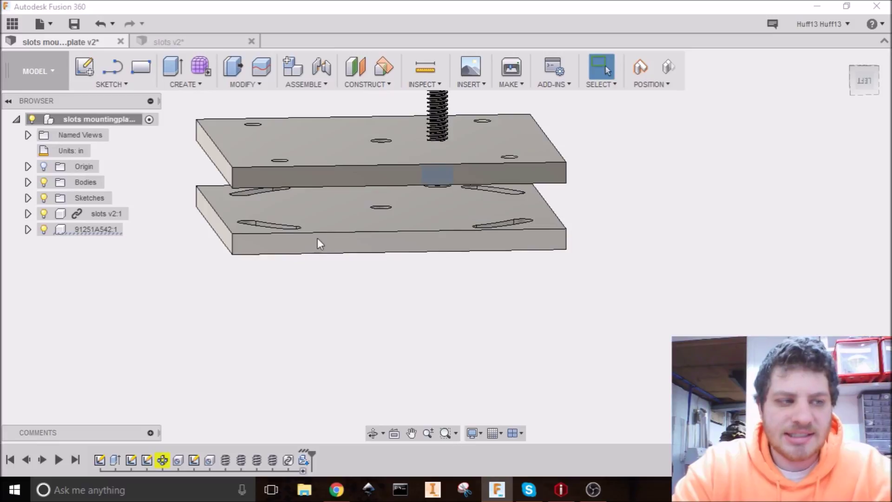
scroll(318, 272, down, 1)
middle_drag(319, 273, 319, 321)
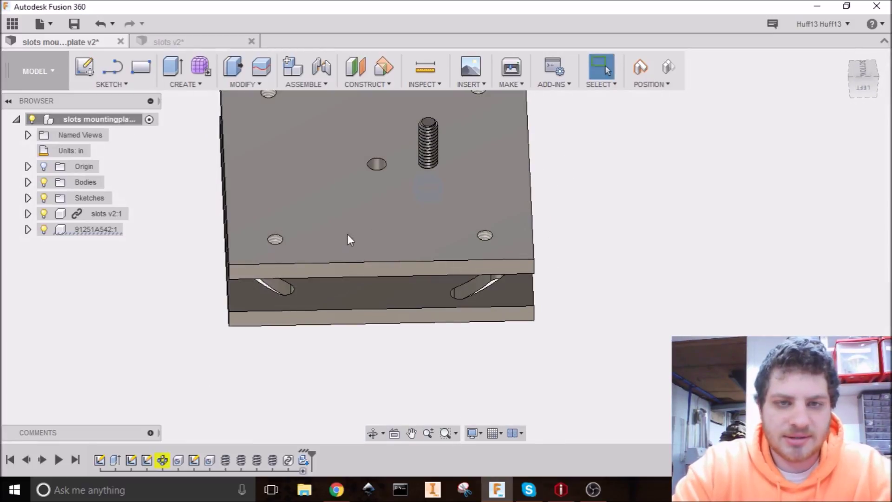
shift+middle_drag(463, 265, 455, 208)
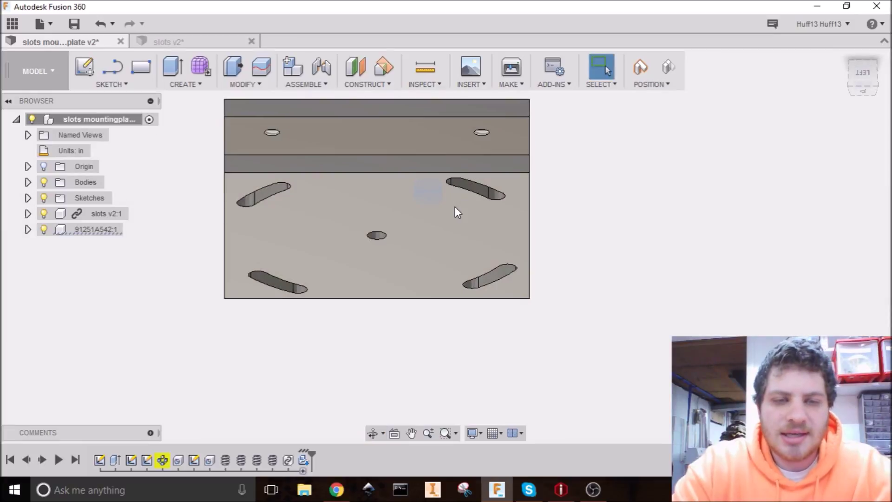
shift+middle_drag(361, 221, 375, 171)
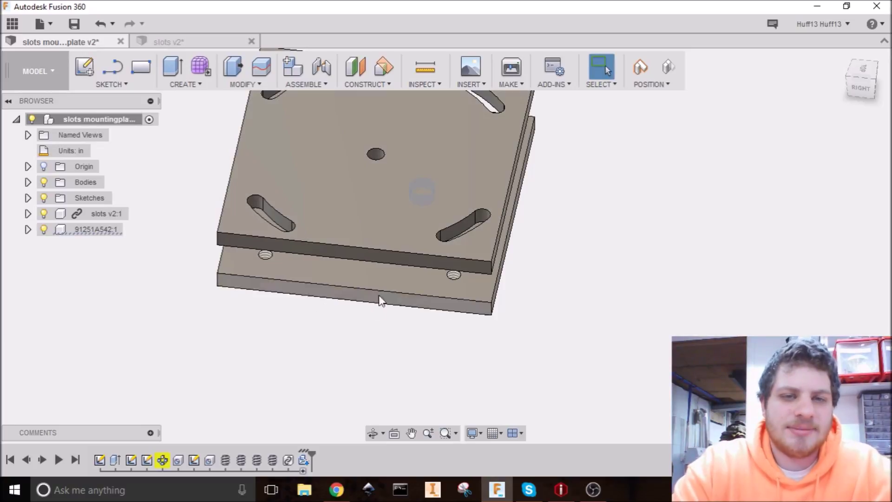
shift+middle_drag(348, 339, 343, 305)
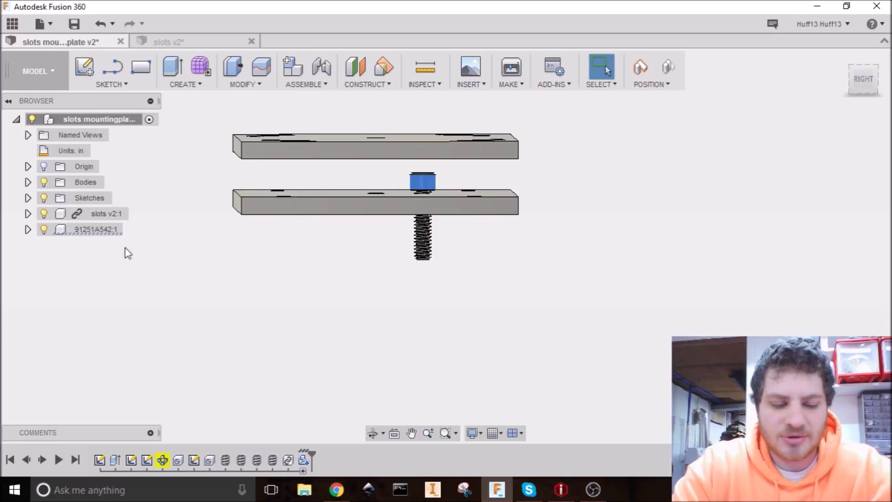
Step: Start a joint with the screw as the first component and capture its current position
click(319, 62)
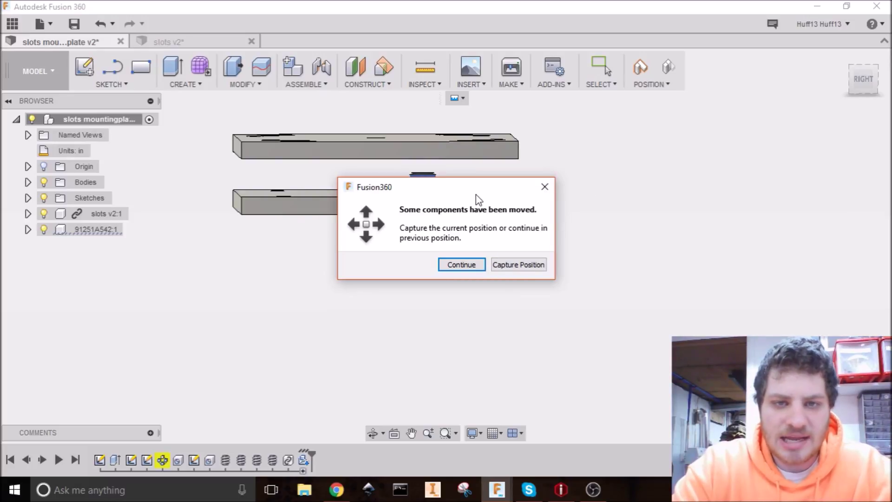
drag(476, 195, 421, 210)
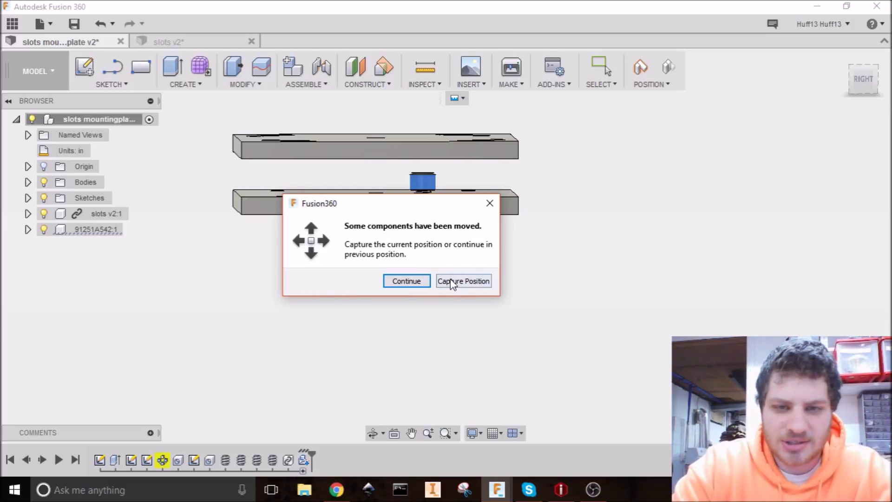
click(463, 281)
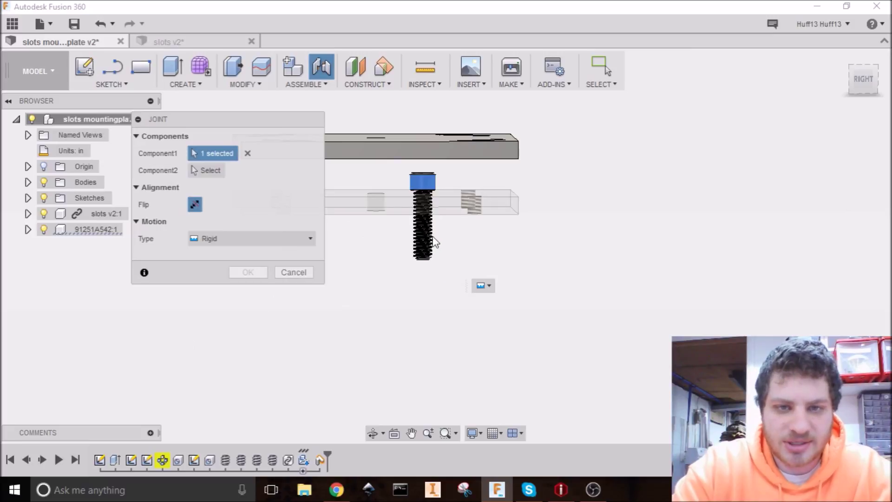
Step: Examine the plates' slots, center holes and threaded holes as possible joint locations, leaving the motion type Rigid
middle_drag(430, 238, 470, 271)
mouse_move(406, 255)
shift+middle_down()
mouse_move(407, 271)
mouse_move(434, 282)
mouse_move(402, 242)
shift+middle_up()
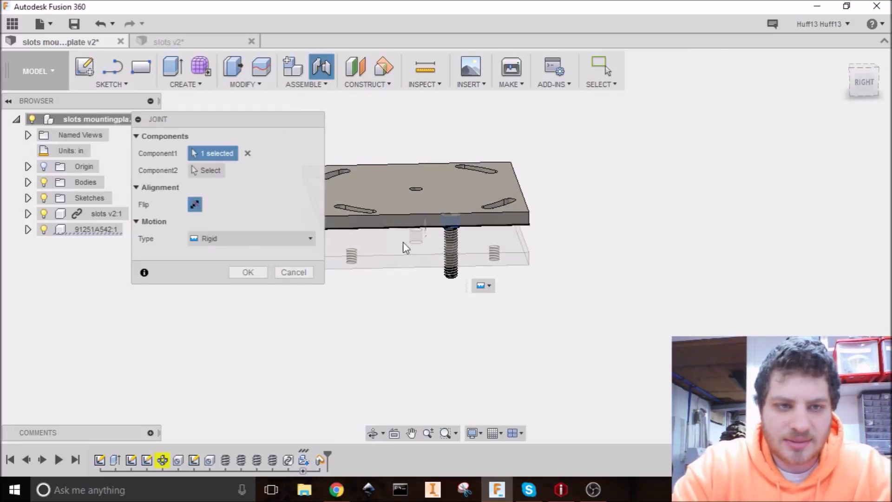
click(302, 240)
click(298, 240)
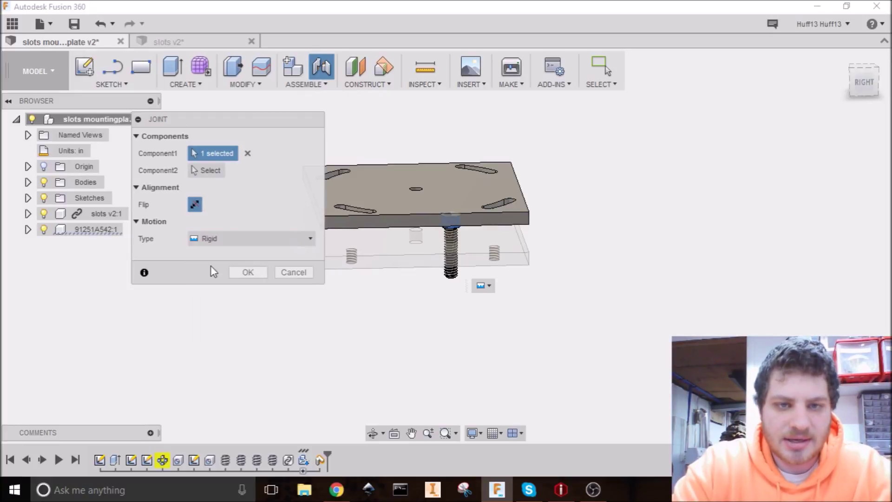
middle_drag(389, 234, 417, 155)
shift+middle_drag(430, 190, 462, 228)
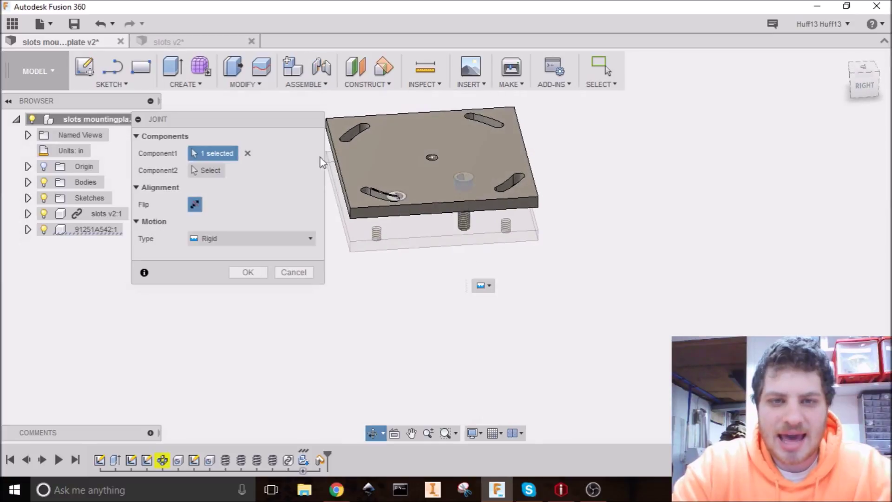
scroll(369, 198, up, 5)
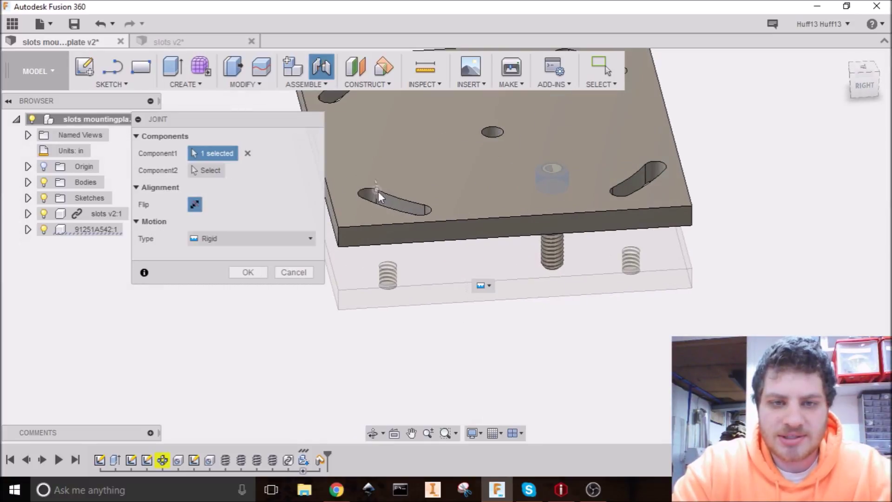
scroll(463, 217, down, 4)
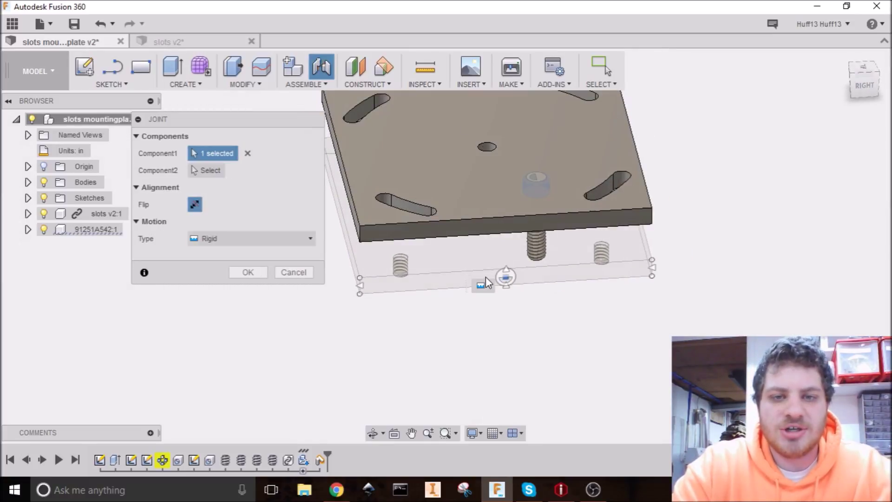
shift+middle_drag(484, 280, 497, 209)
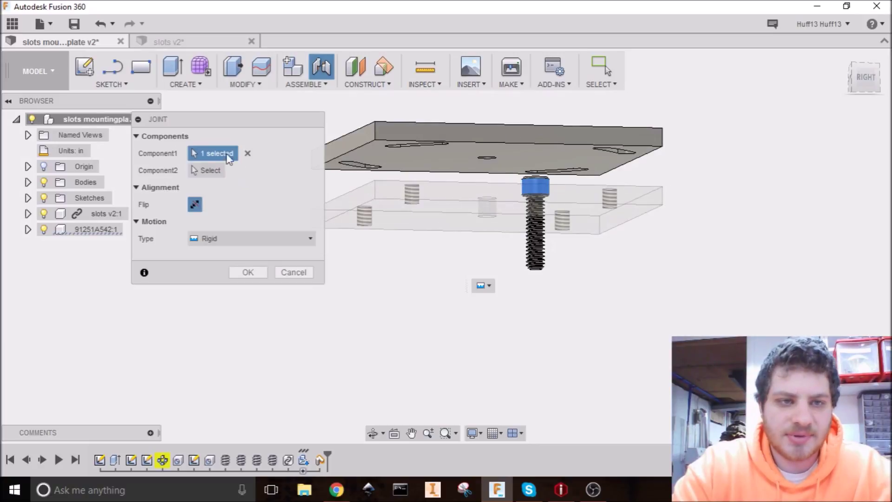
mouse_move(564, 219)
shift+middle_down()
mouse_move(577, 260)
mouse_move(581, 222)
mouse_move(557, 235)
mouse_move(555, 222)
shift+middle_up()
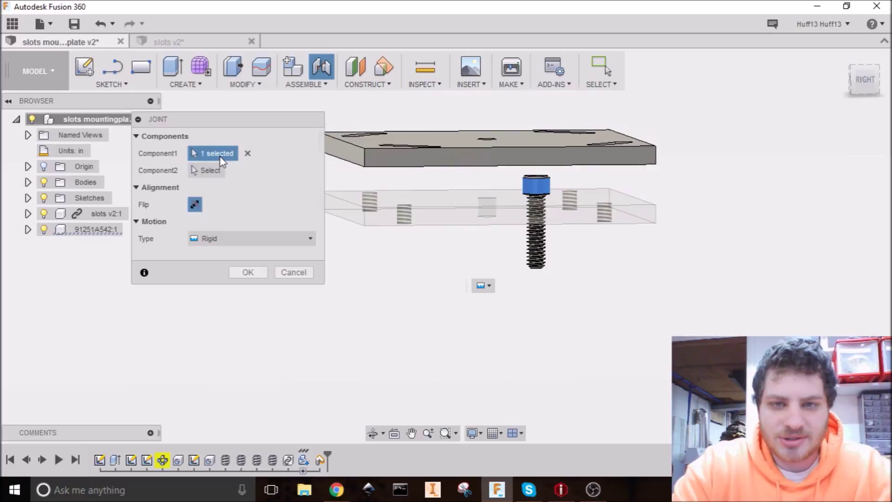
Step: Replace the screw selection by joining the underside center of the slotted plate's center hole to the mounting plate's top center hole
click(249, 154)
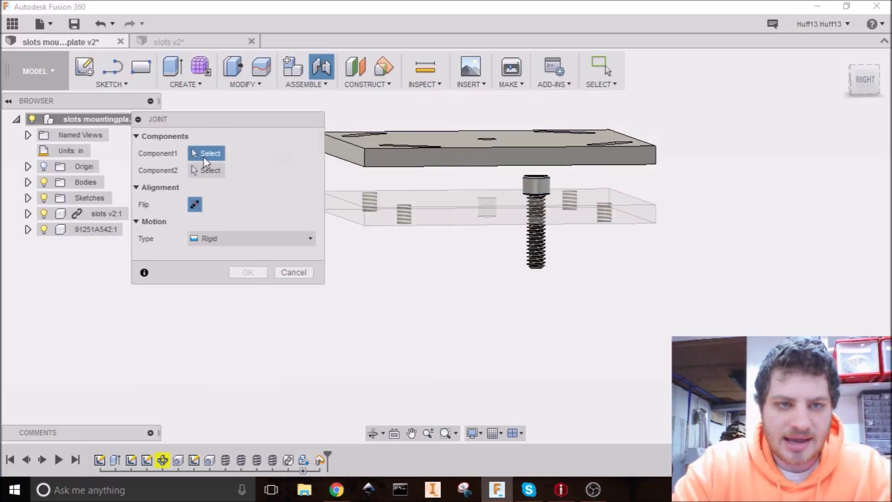
shift+middle_drag(464, 200, 490, 164)
scroll(489, 156, up, 6)
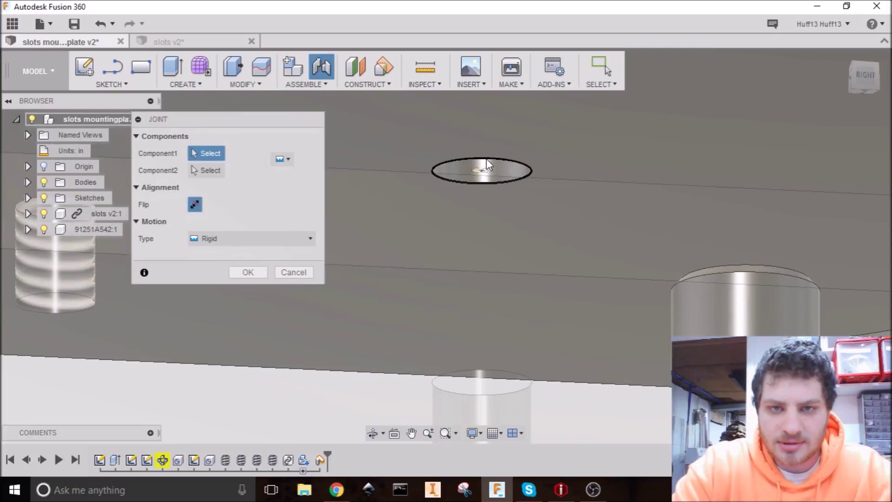
click(487, 161)
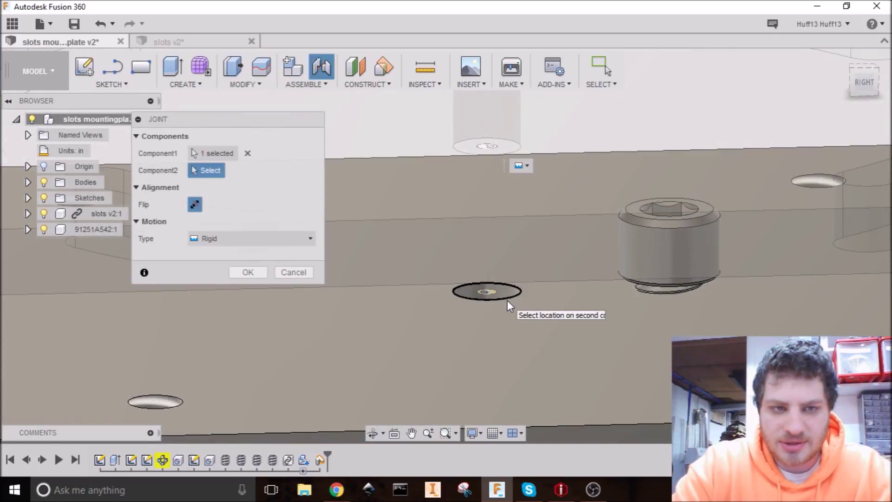
click(506, 298)
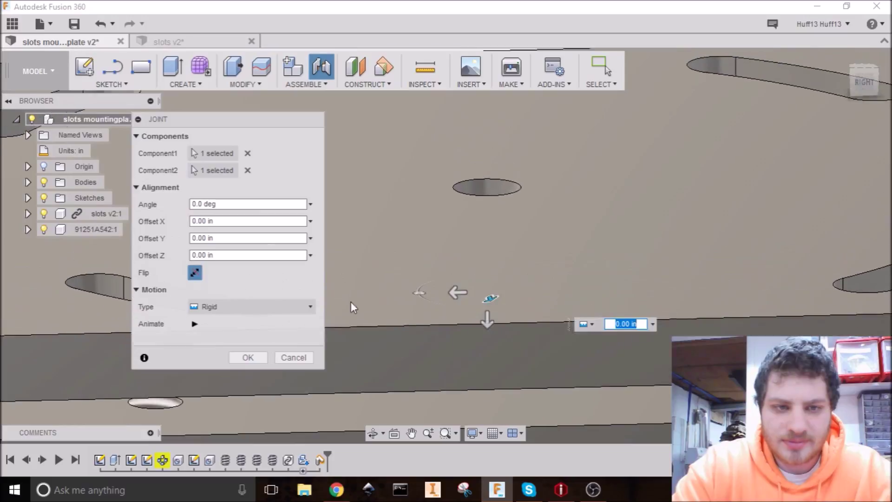
Step: Set the joint motion to Revolute about the Z axis and preview the slotted plate's rotation from several angles
click(259, 307)
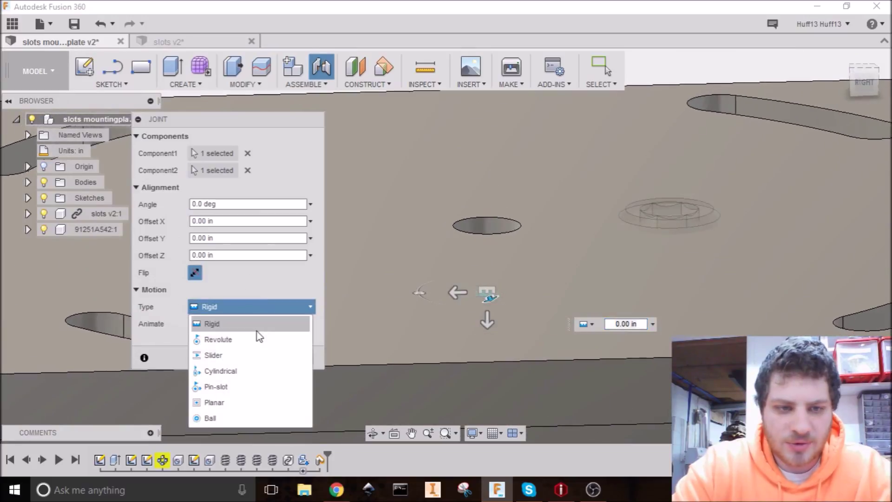
click(234, 344)
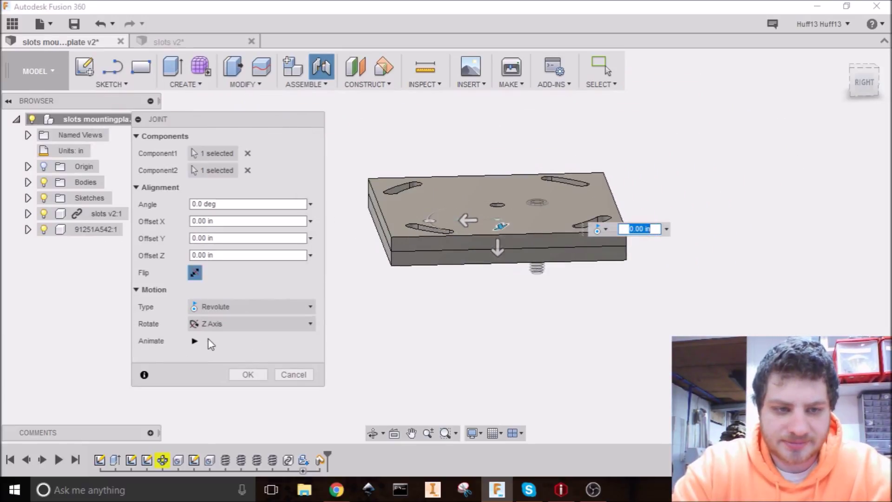
click(194, 341)
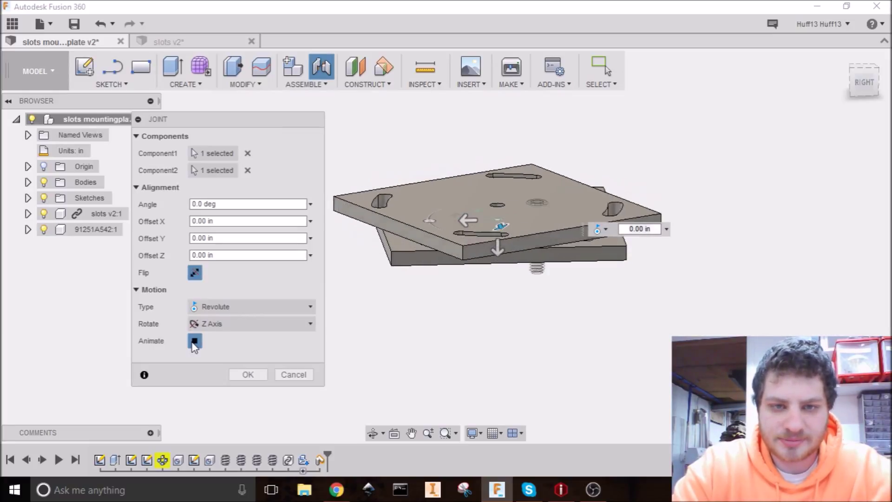
shift+middle_drag(547, 279, 590, 247)
scroll(543, 281, up, 3)
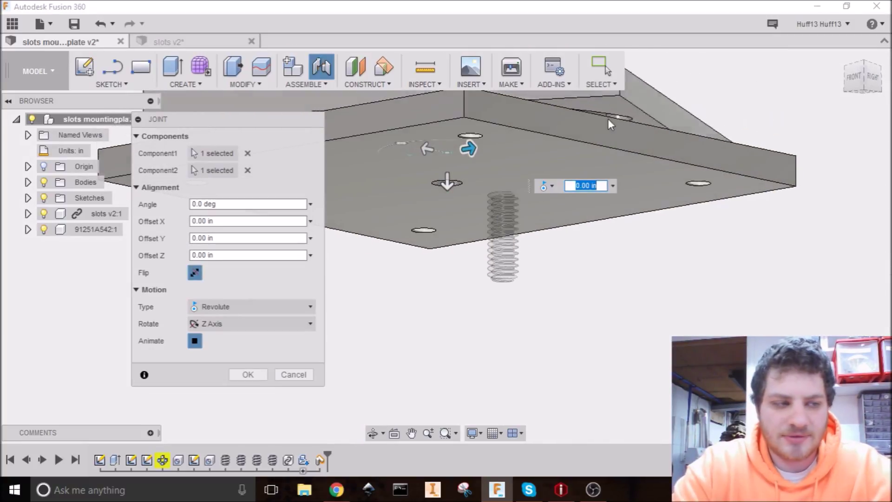
shift+middle_drag(584, 191, 548, 279)
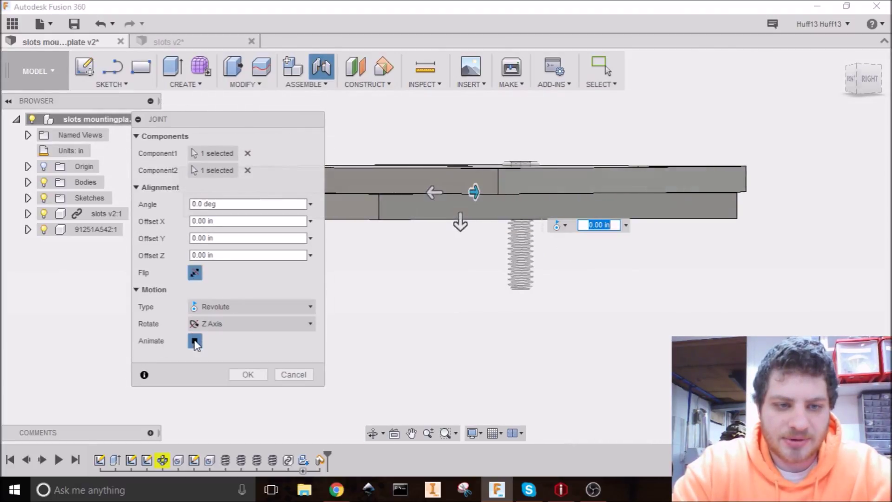
shift+middle_drag(453, 190, 487, 266)
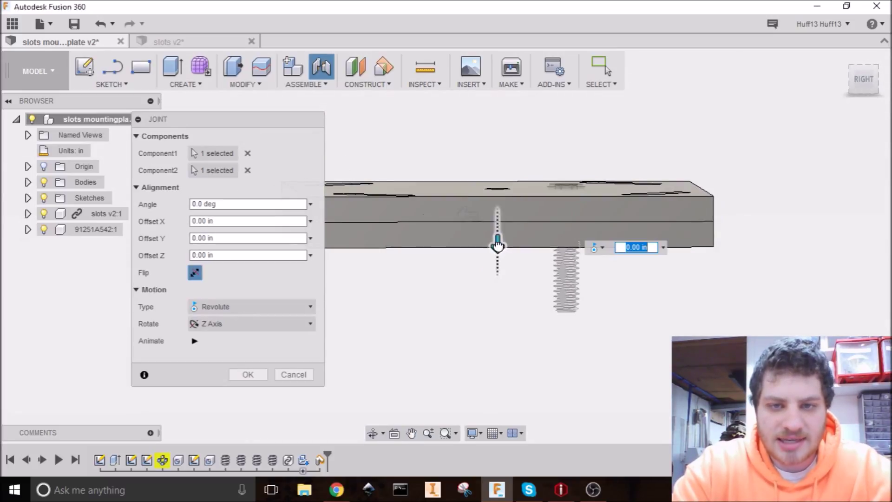
Step: Try lifting the slotted plate with Z offsets of -0.10 in and -0.40 in, and return the offset to 0.00 in
mouse_move(498, 246)
mouse_down()
mouse_move(498, 205)
mouse_move(498, 245)
mouse_up()
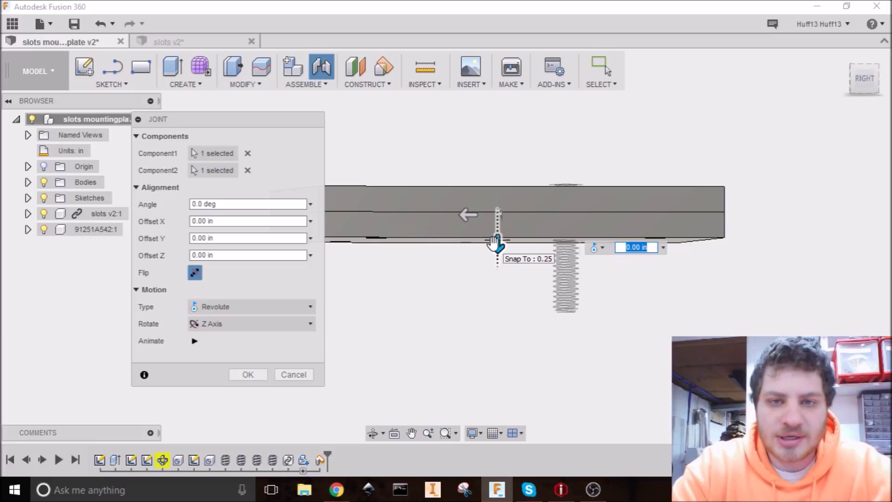
drag(498, 241, 498, 224)
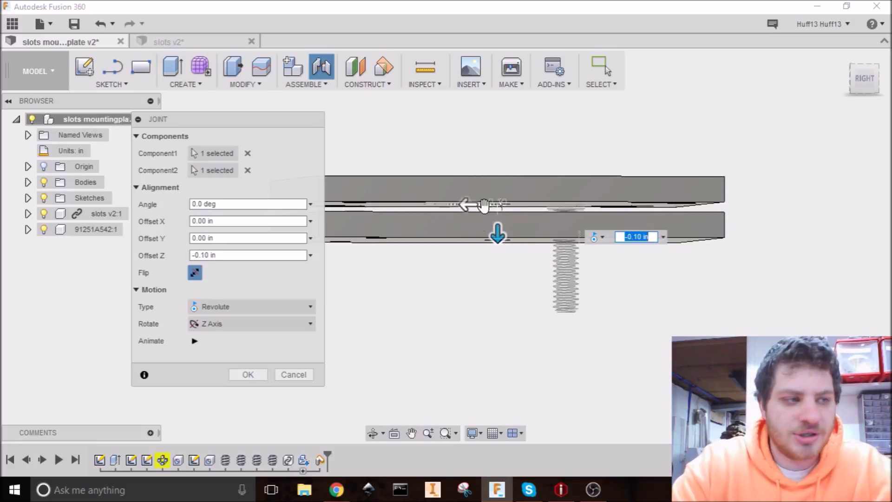
shift+middle_drag(482, 209, 629, 191)
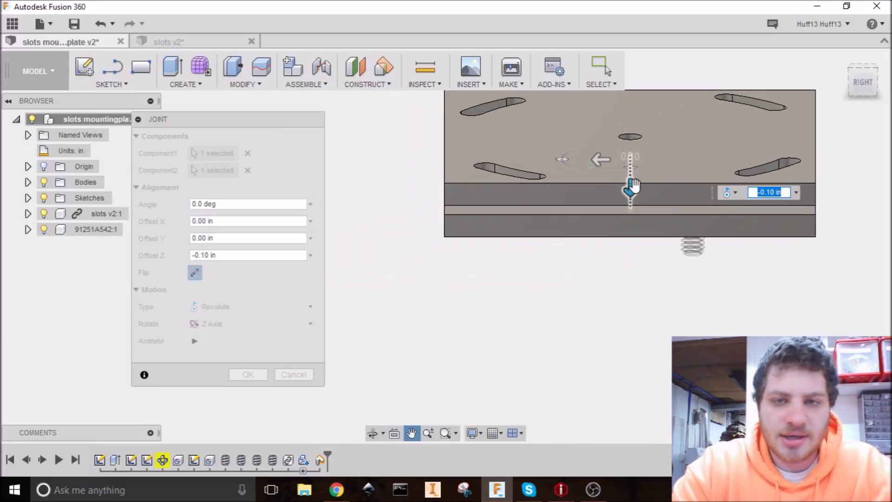
drag(629, 191, 630, 170)
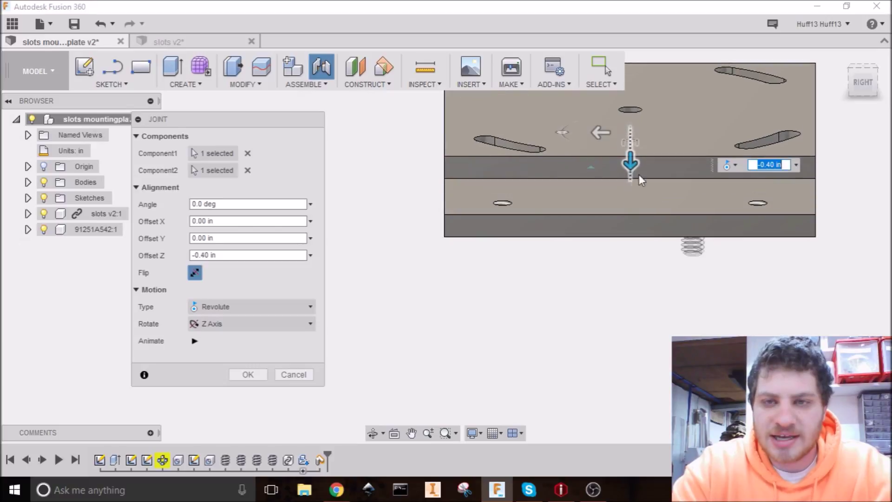
mouse_move(654, 255)
shift+middle_down()
mouse_move(658, 218)
mouse_move(665, 248)
shift+middle_up()
scroll(655, 163, down, 1)
middle_drag(655, 163, 583, 174)
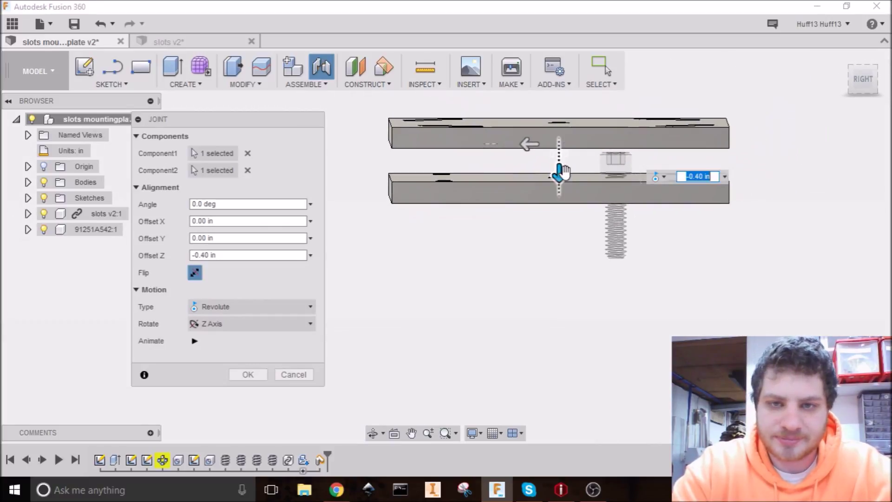
drag(564, 173, 570, 202)
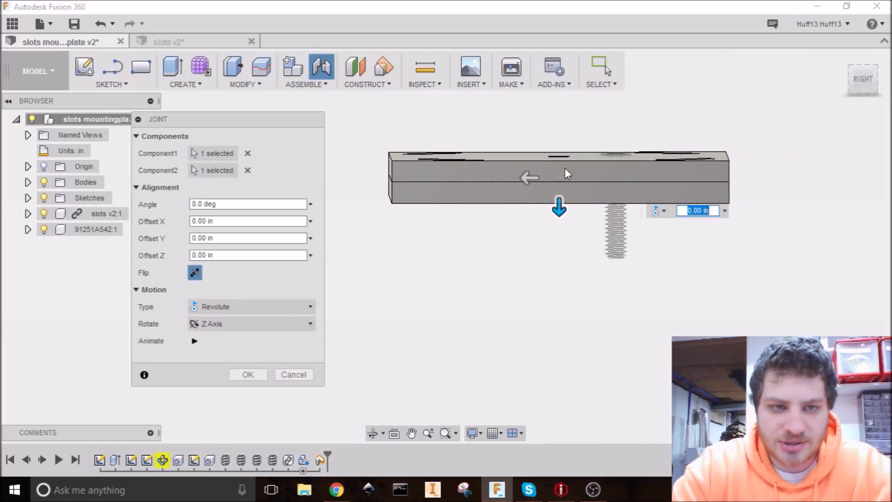
Step: Create the Revolute joint with the two plates lying flush against each other
middle_drag(565, 169, 501, 133)
scroll(493, 197, down, 2)
middle_drag(493, 199, 466, 240)
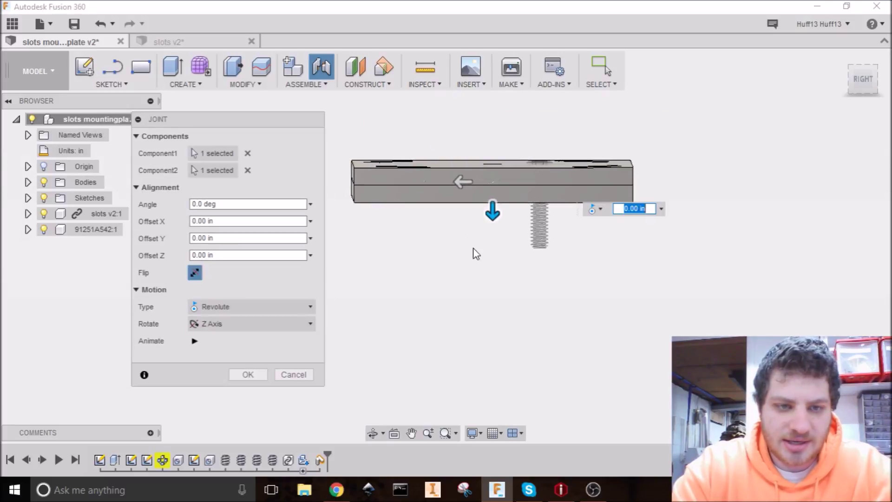
scroll(511, 220, down, 1)
middle_drag(512, 220, 498, 273)
click(248, 374)
Step: Copy and paste the screw component, placing the copies near different corners of the plates so there are four screws
drag(498, 250, 600, 243)
shift+middle_drag(576, 242, 567, 331)
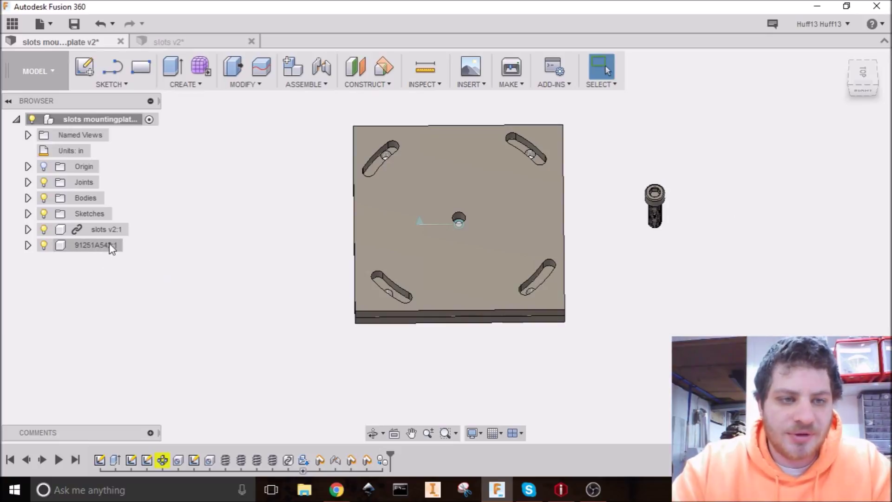
right_click(71, 249)
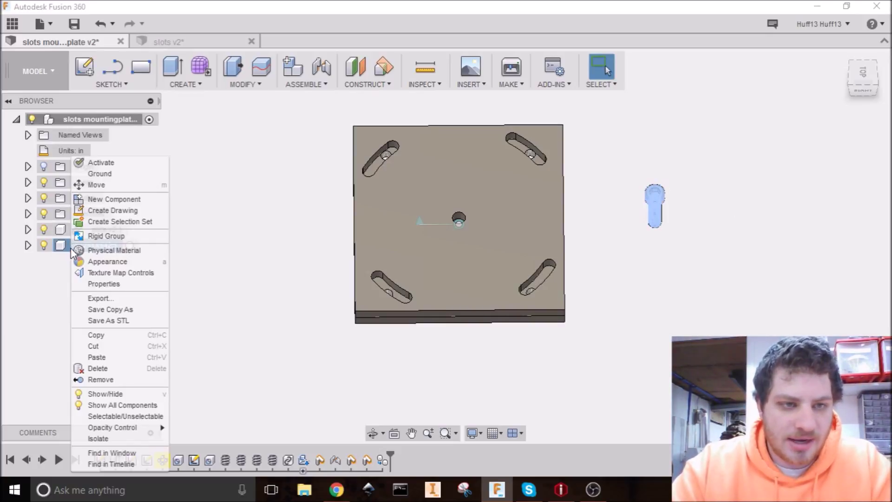
click(129, 339)
right_click(98, 248)
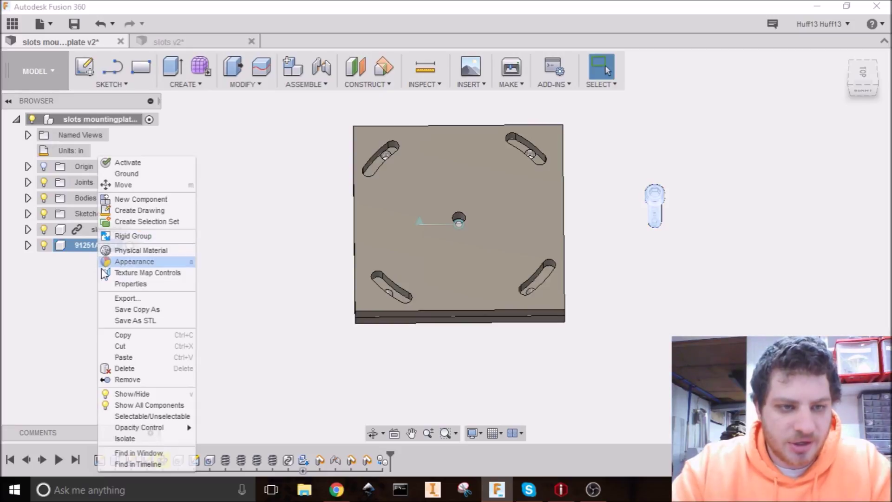
click(144, 357)
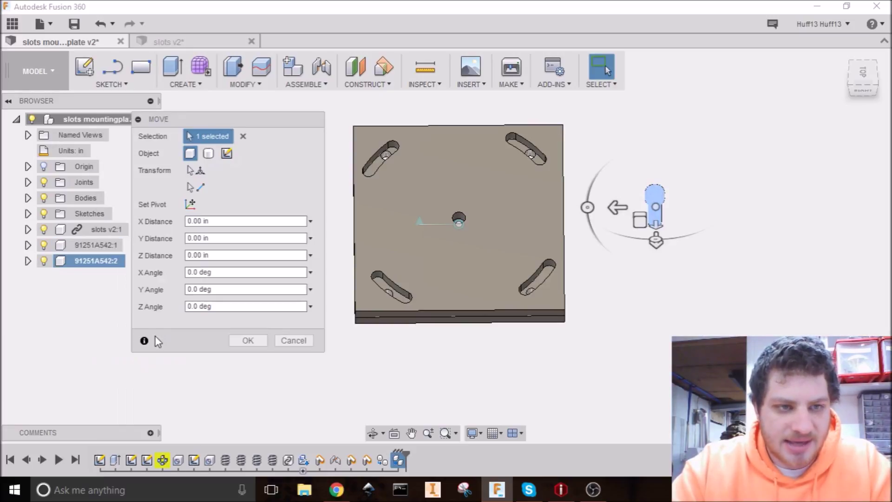
drag(655, 207, 338, 141)
click(248, 340)
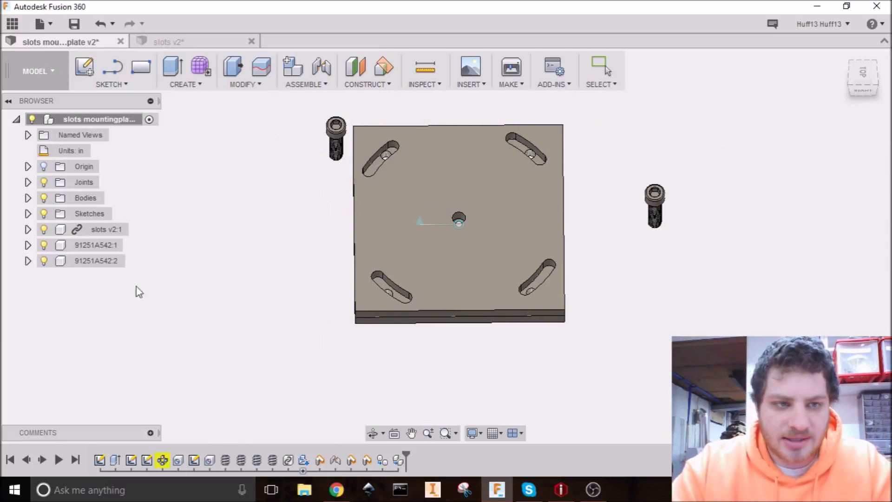
right_click(112, 263)
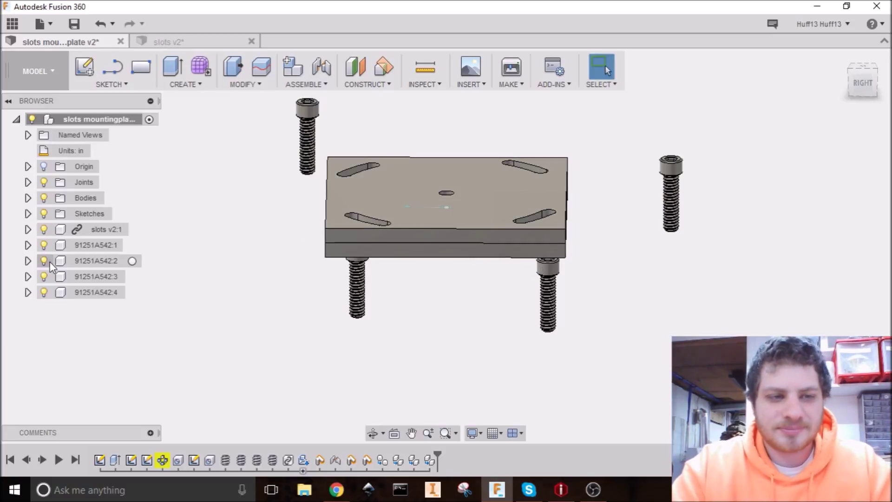
Step: Ground the slotted plate component, slots v2:1
click(28, 230)
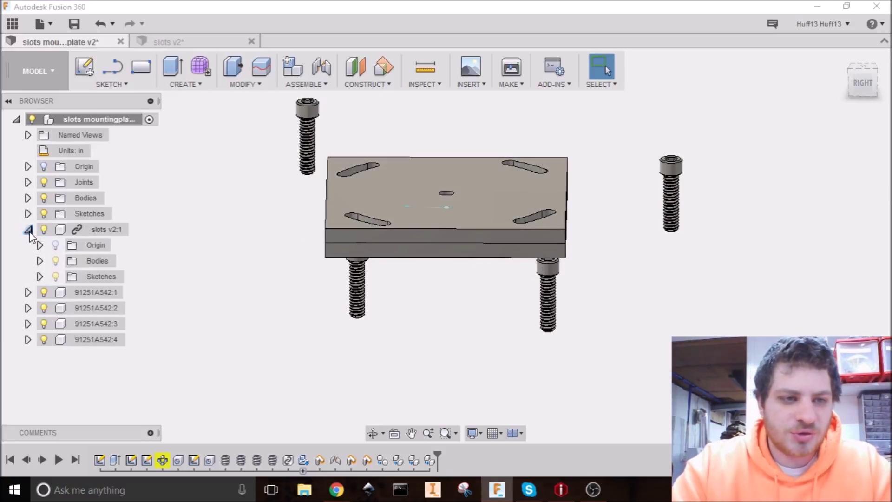
click(40, 262)
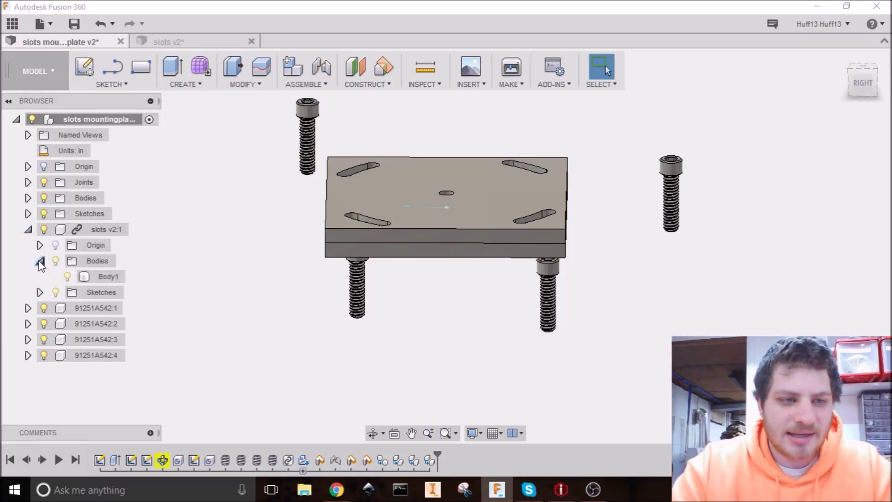
click(107, 277)
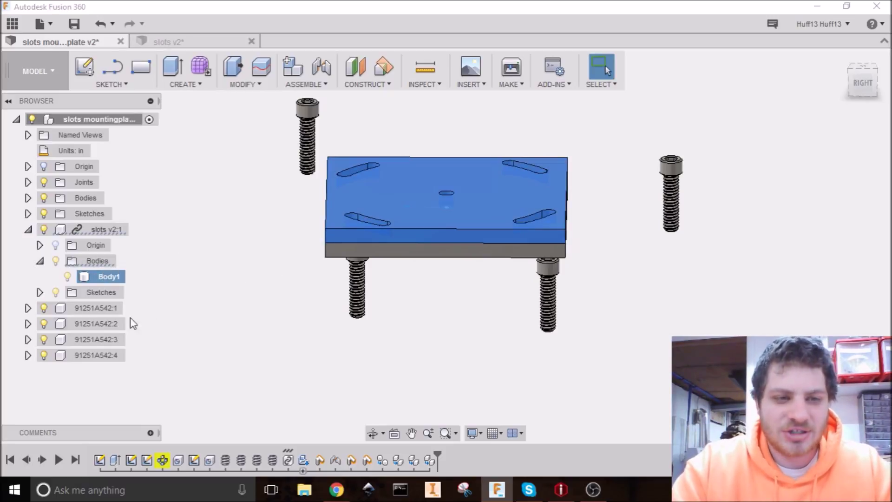
right_click(109, 278)
click(98, 231)
right_click(98, 233)
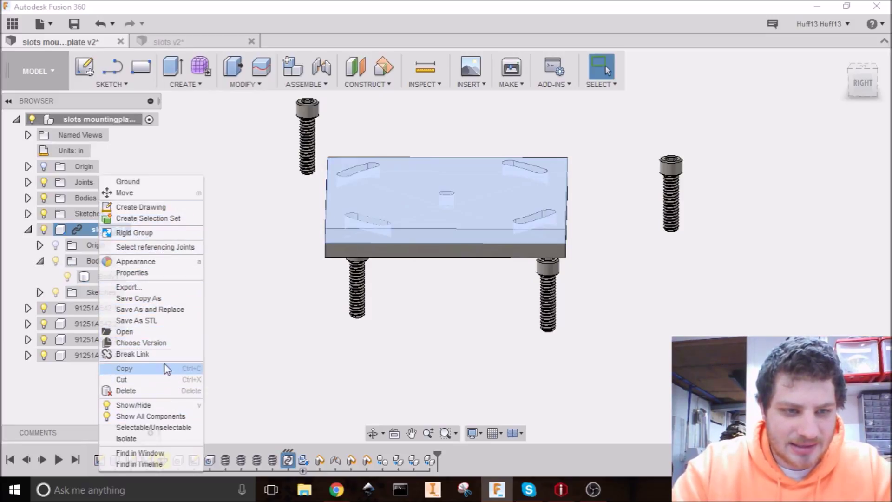
click(157, 182)
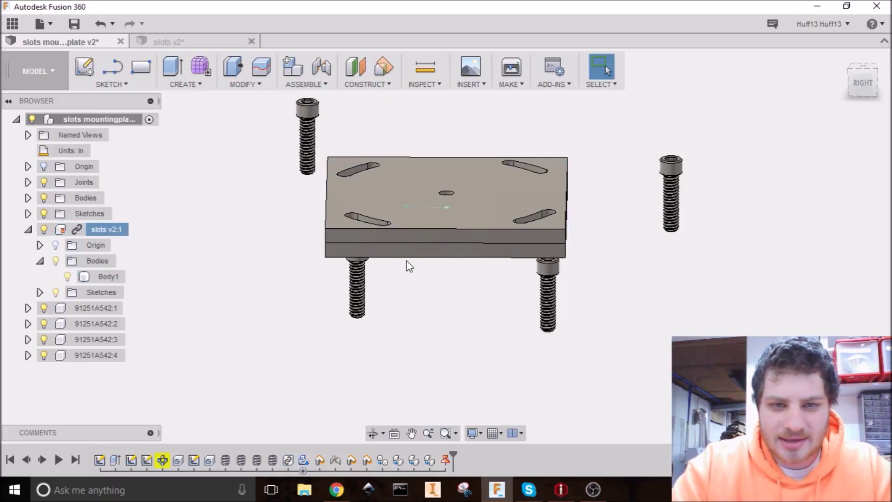
click(28, 229)
Step: Start a Cylindrical joint with the center of the bottom end face of the screw beside the plate's corner as the first component
shift+middle_drag(487, 233, 512, 313)
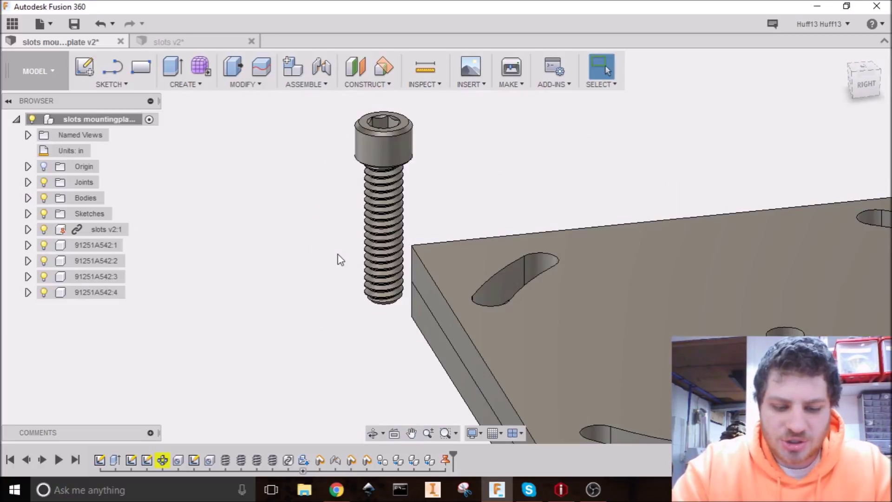
key(j)
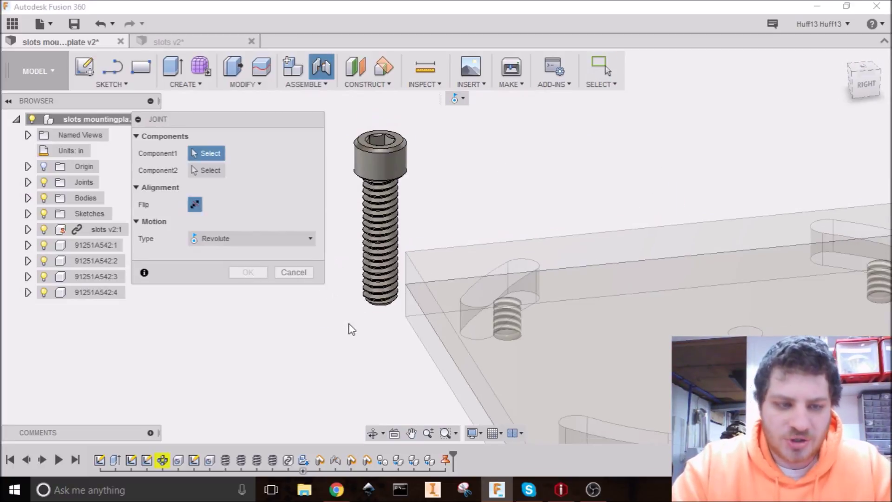
shift+middle_drag(358, 358, 394, 278)
scroll(374, 365, up, 6)
click(254, 238)
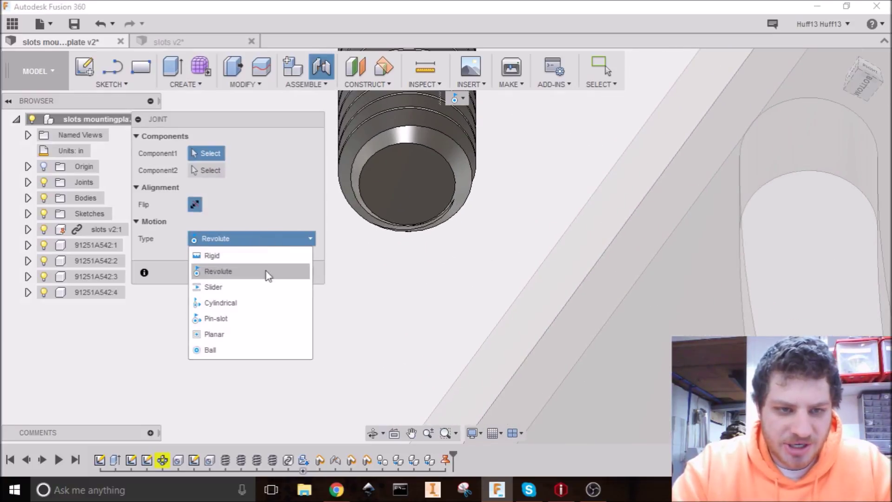
click(247, 301)
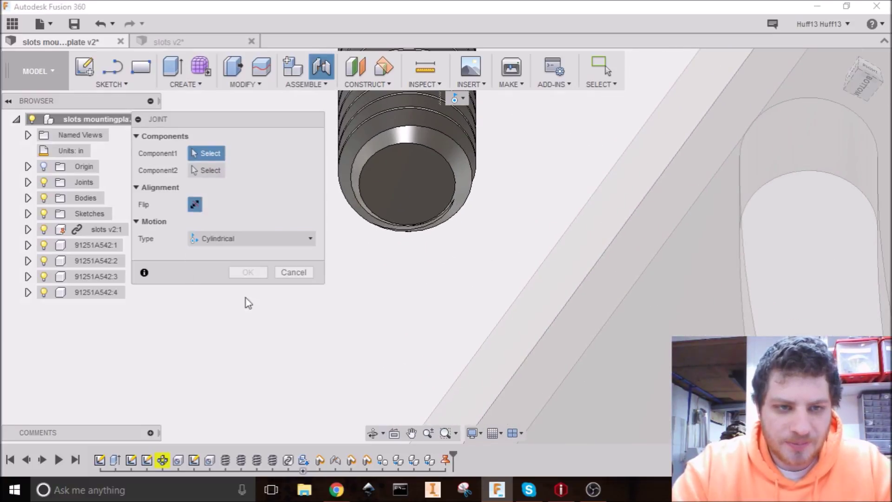
scroll(394, 187, up, 1)
scroll(392, 237, up, 3)
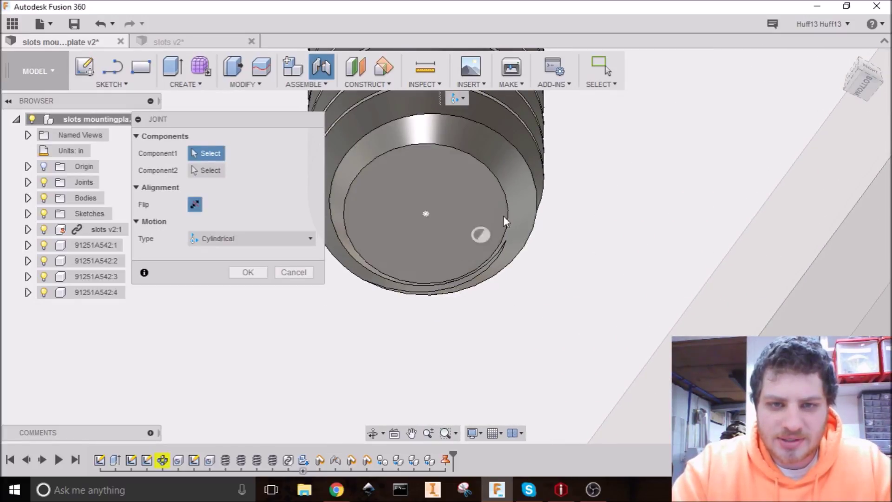
click(428, 214)
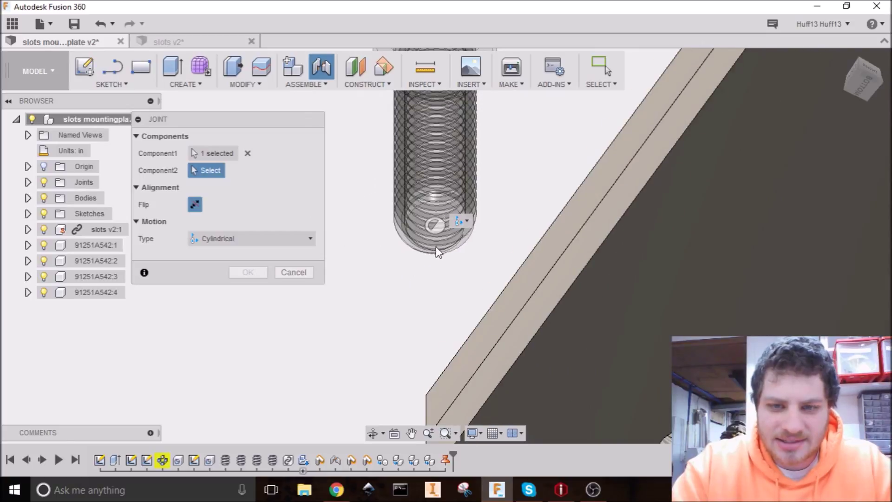
Step: Complete the Cylindrical joint about the Z Axis with the center of the plate's threaded hole as the second component, previewing its motion
scroll(436, 246, down, 3)
middle_drag(520, 306, 478, 196)
scroll(543, 306, up, 5)
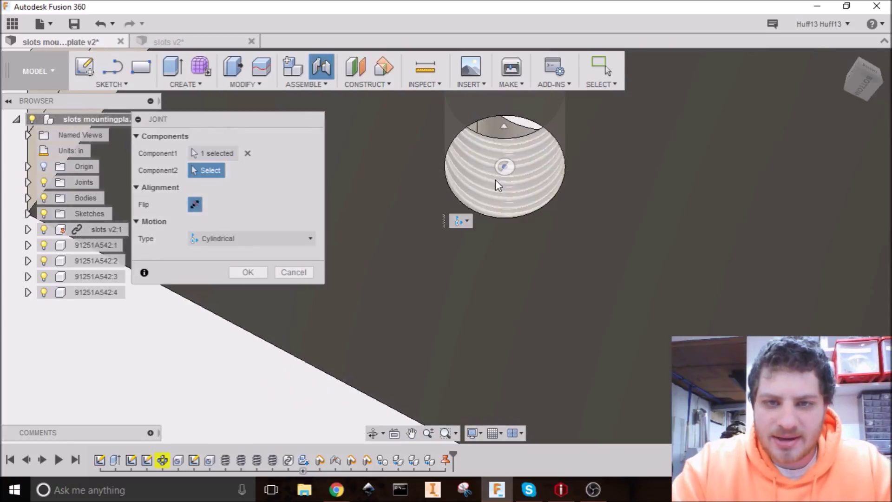
scroll(506, 224, up, 3)
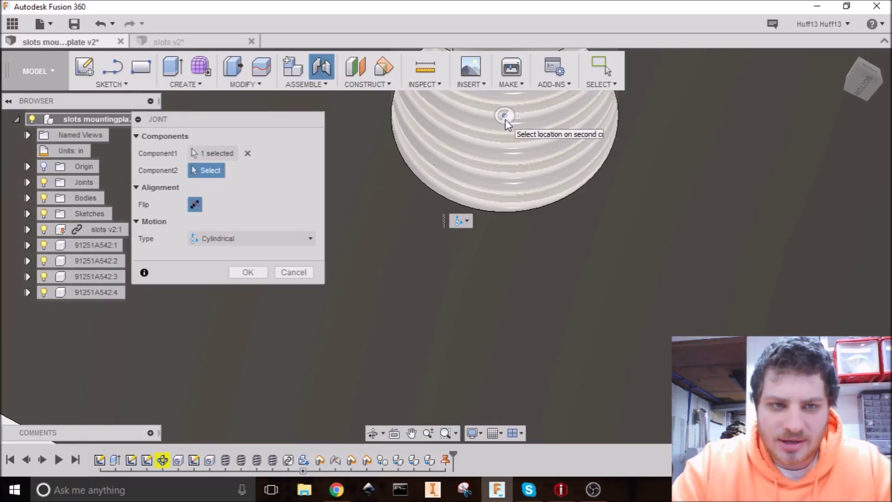
click(505, 119)
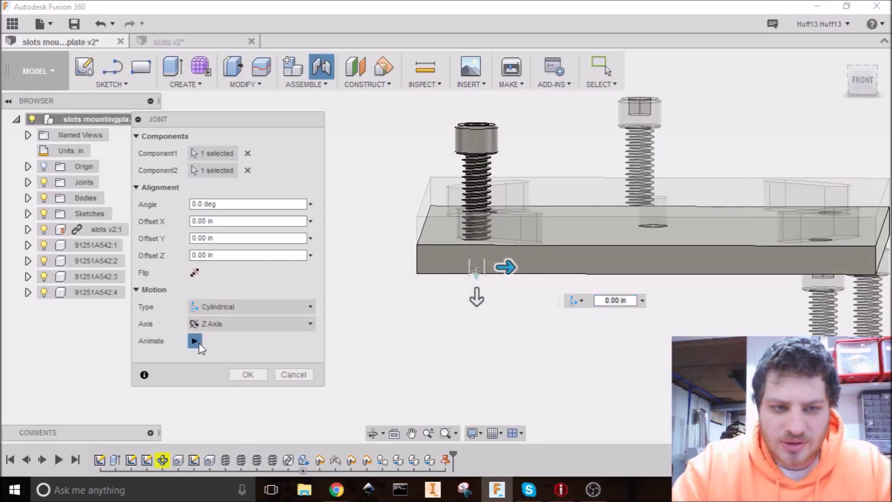
click(195, 341)
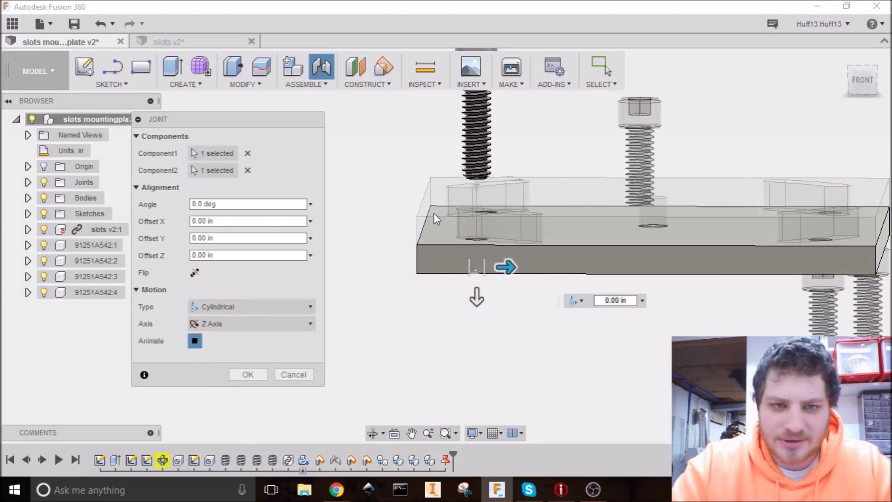
click(194, 341)
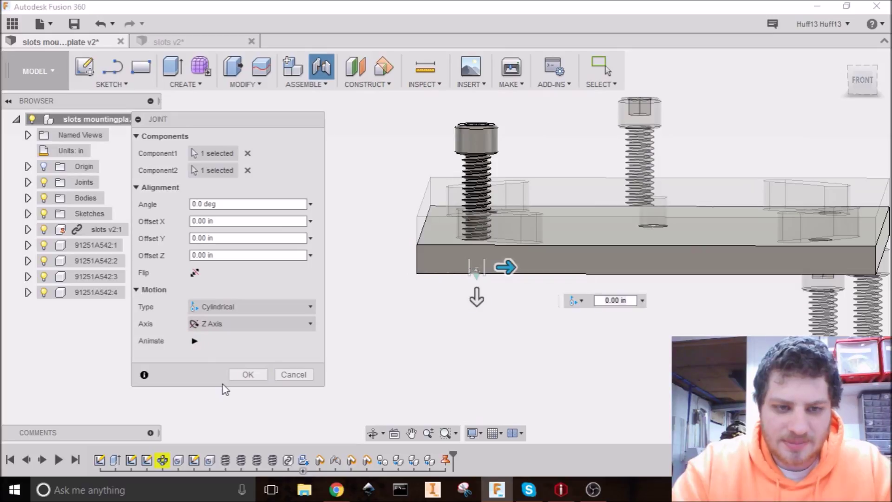
click(247, 375)
Step: Start a Planar joint with the underside of the fitted screw's head as the first component
key(j)
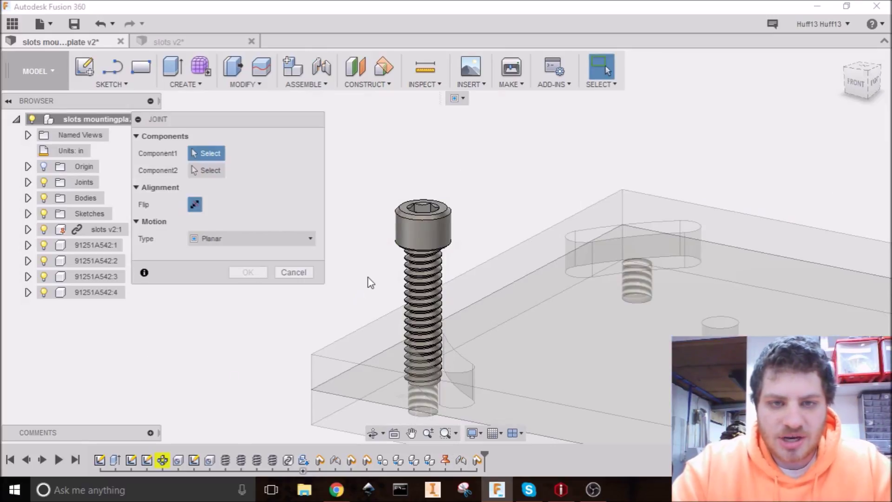
scroll(367, 282, up, 5)
shift+middle_drag(366, 285, 363, 149)
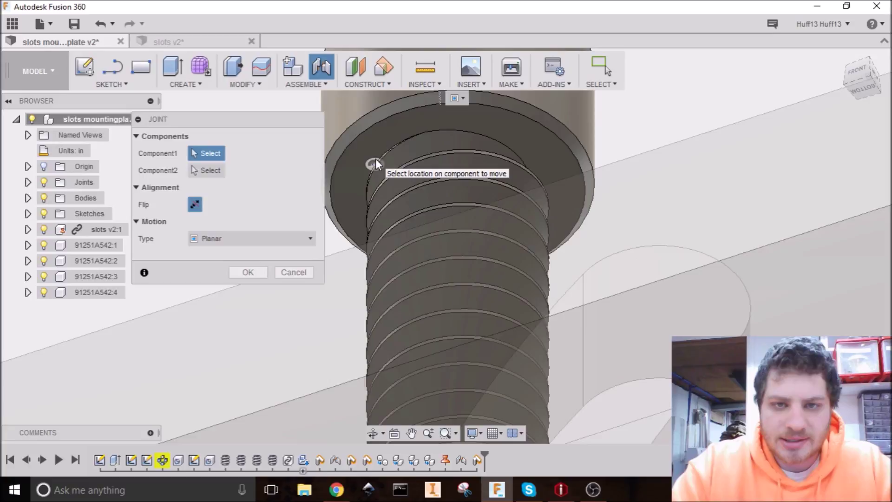
scroll(375, 144, up, 4)
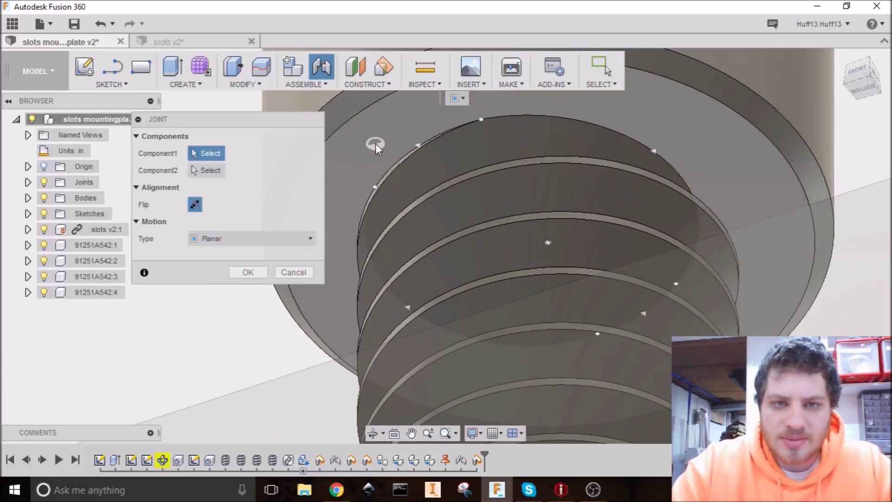
scroll(379, 181, up, 2)
click(375, 192)
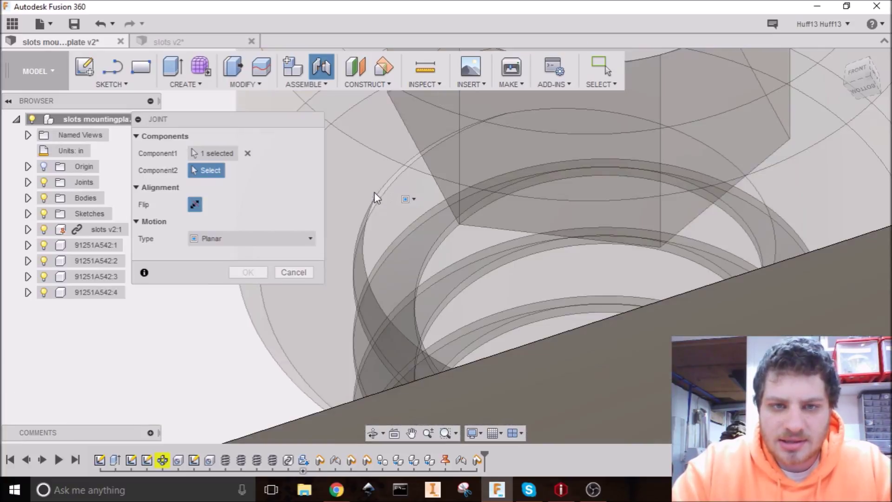
Step: Complete the Planar joint using the slotted plate's upper face beside the slot as the second component
scroll(385, 199, down, 6)
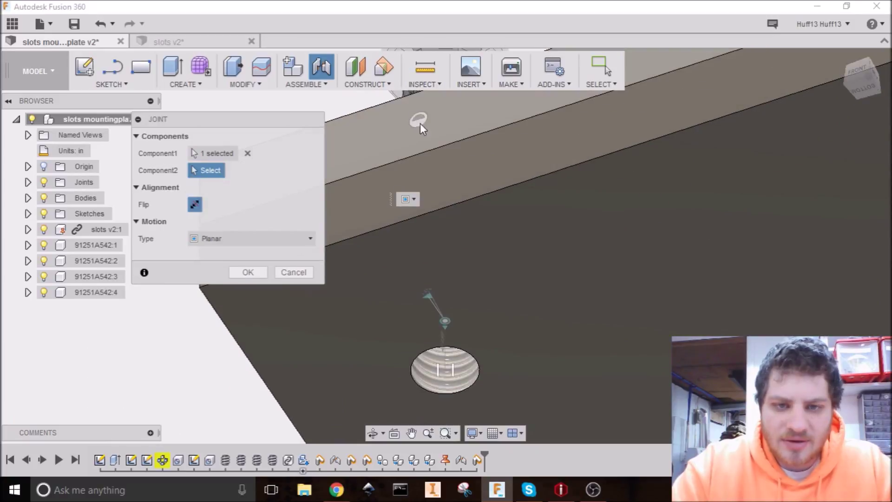
shift+middle_drag(392, 122, 454, 171)
middle_drag(453, 96, 480, 192)
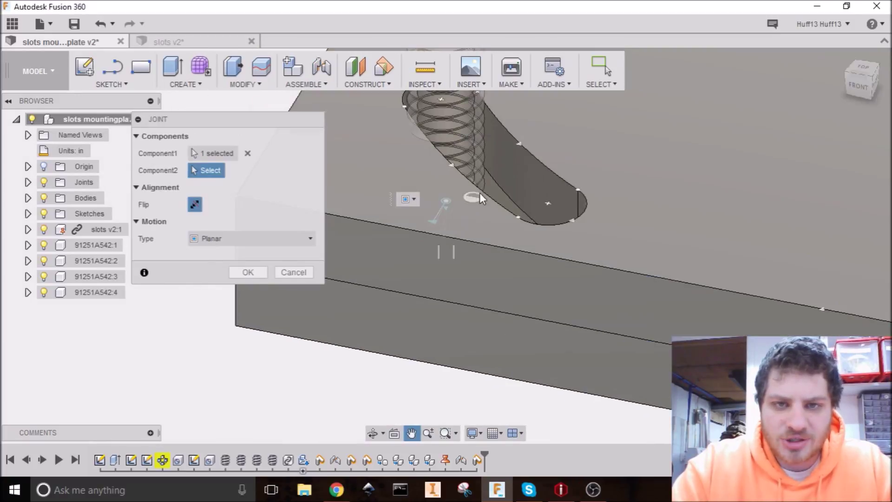
scroll(480, 192, up, 2)
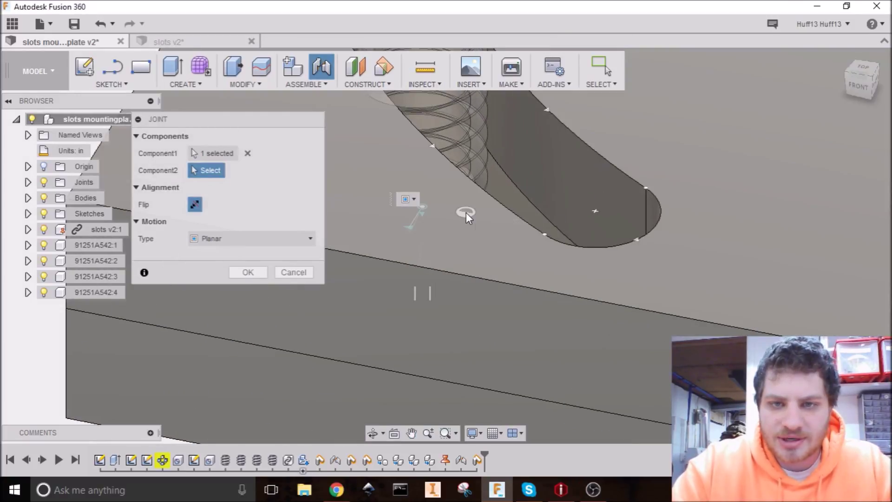
shift+middle_drag(467, 213, 455, 222)
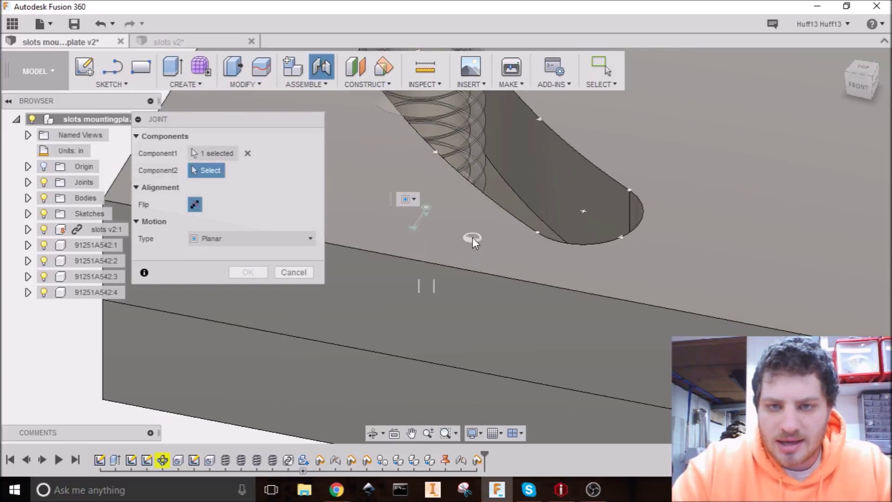
click(530, 236)
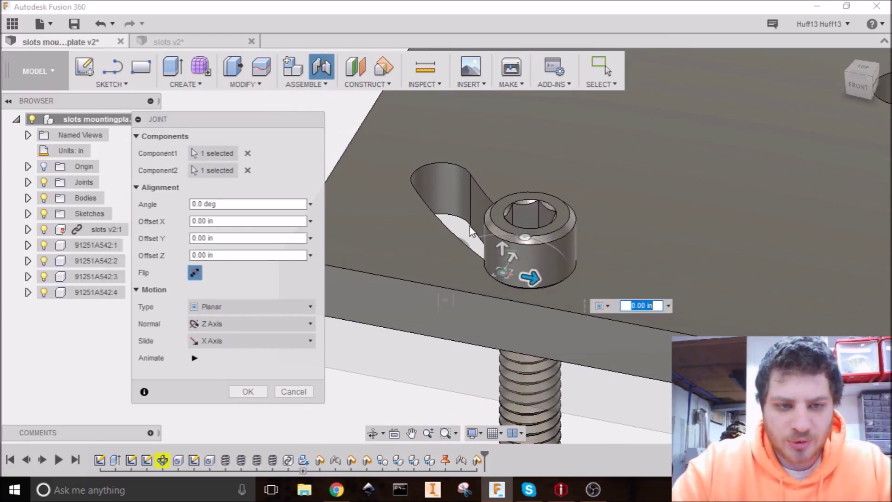
scroll(495, 255, down, 2)
middle_drag(496, 255, 453, 232)
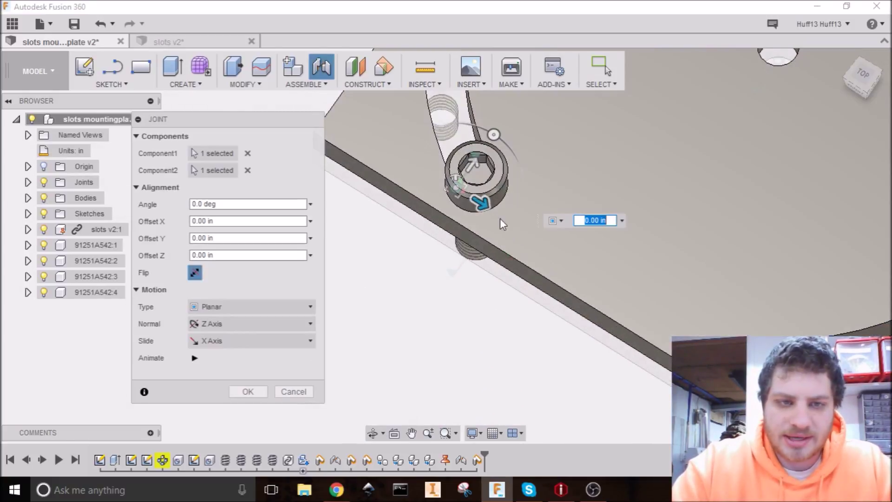
click(264, 393)
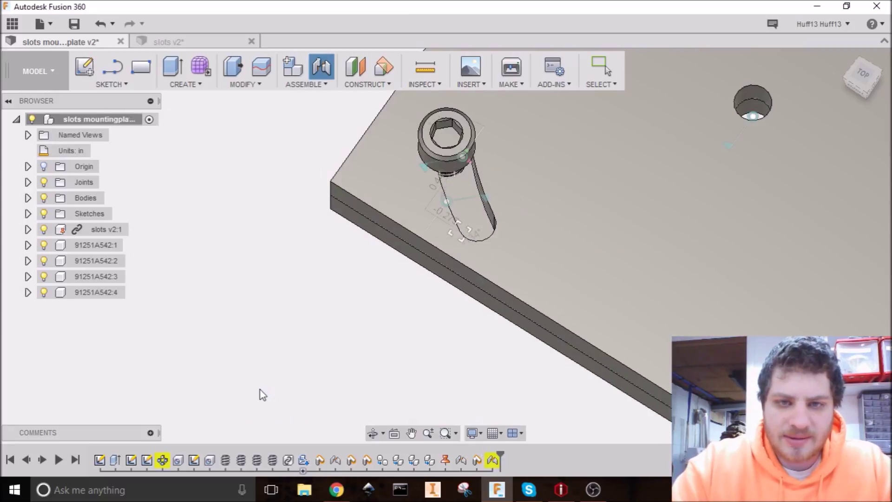
Step: Spin the jointed screw about its axis to test the joints, and examine how its head and threads sit at the slot
shift+middle_drag(464, 265, 460, 200)
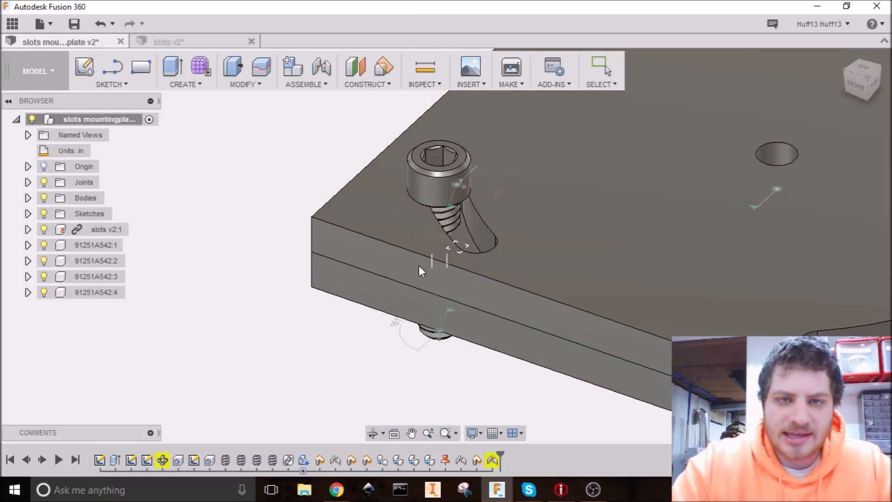
drag(457, 217, 448, 196)
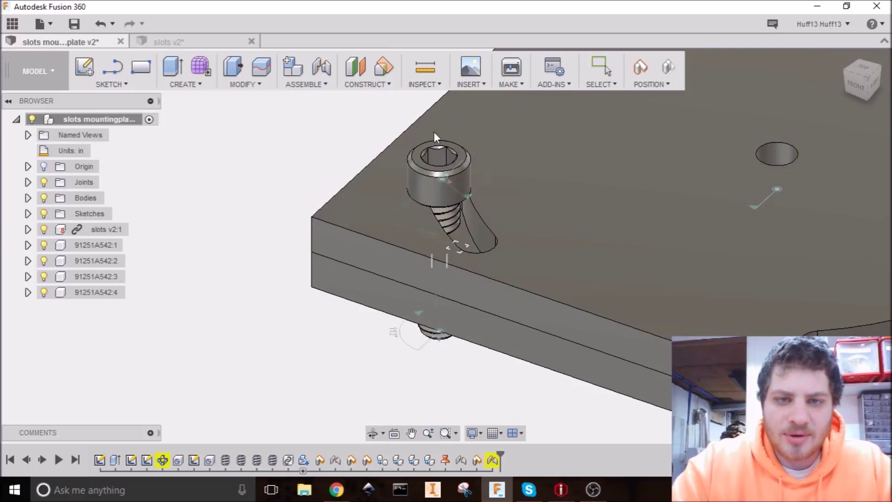
shift+middle_drag(442, 272, 440, 303)
scroll(534, 303, down, 3)
shift+middle_drag(534, 302, 475, 263)
scroll(458, 221, up, 4)
shift+middle_drag(371, 223, 352, 219)
scroll(348, 252, up, 4)
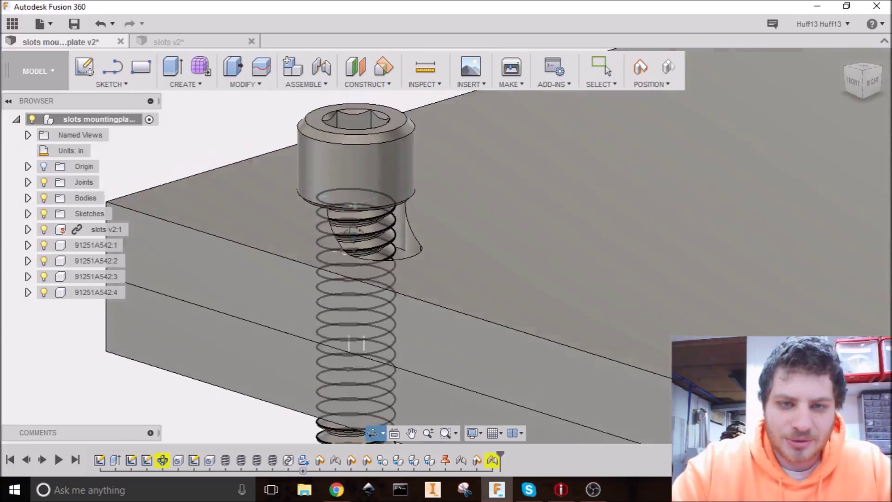
scroll(352, 218, up, 1)
scroll(399, 227, up, 3)
shift+middle_drag(391, 247, 356, 283)
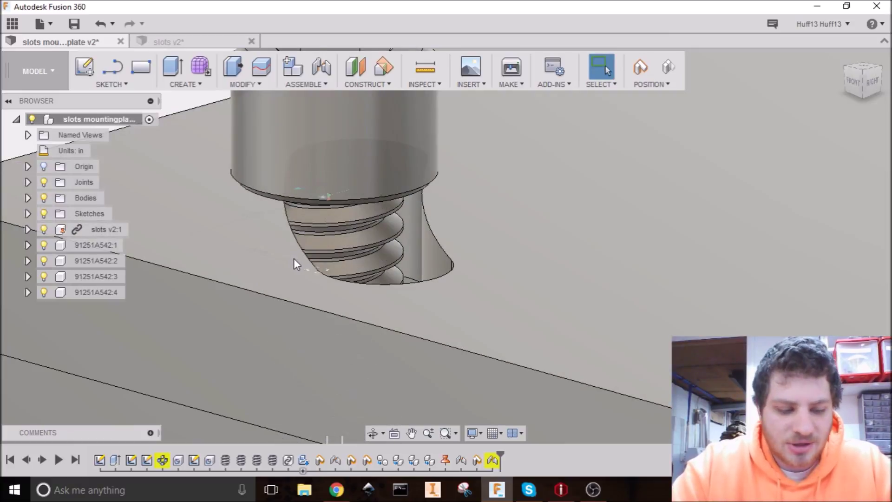
shift+middle_drag(294, 258, 313, 241)
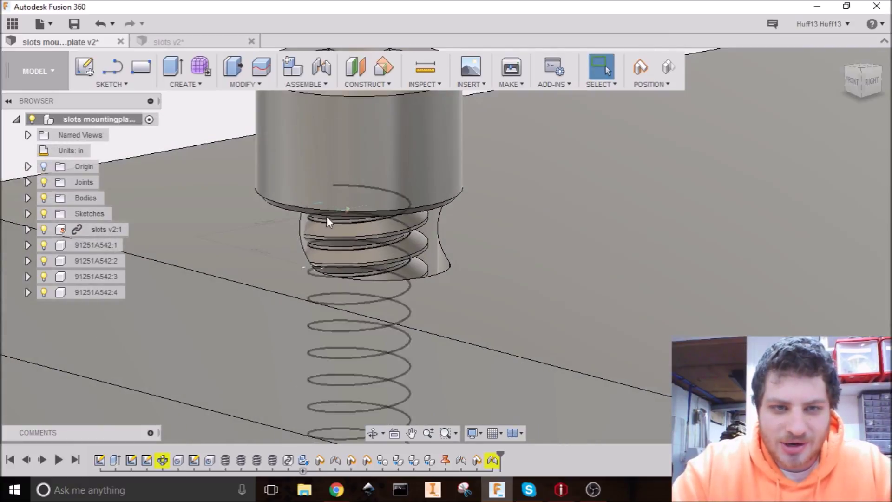
Step: Examine the plate assembly from below and above, comparing the fitted screws with the remaining loose ones
scroll(361, 290, down, 2)
scroll(457, 295, down, 3)
shift+middle_drag(457, 295, 638, 185)
scroll(582, 183, down, 3)
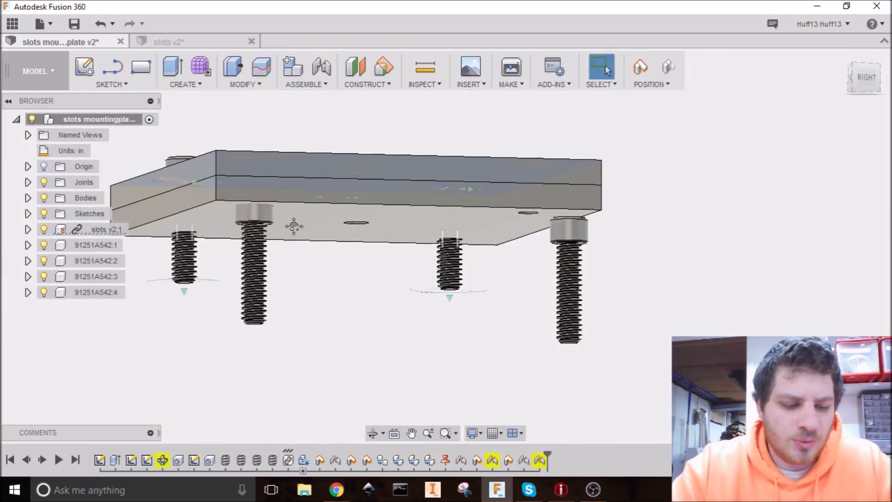
shift+middle_drag(293, 226, 389, 344)
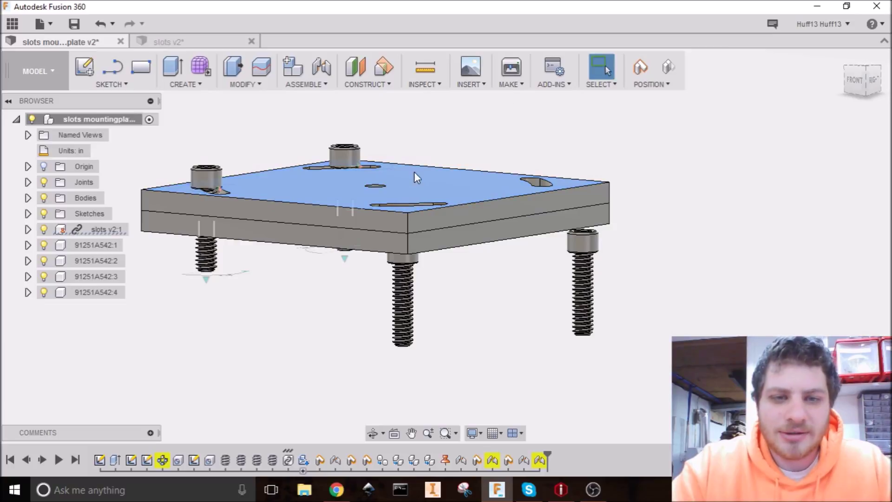
middle_drag(421, 238, 494, 300)
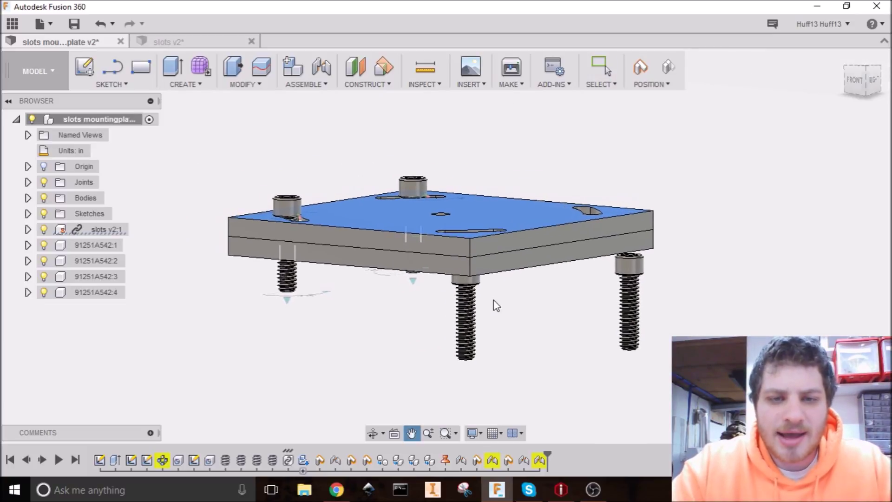
middle_drag(529, 274, 442, 260)
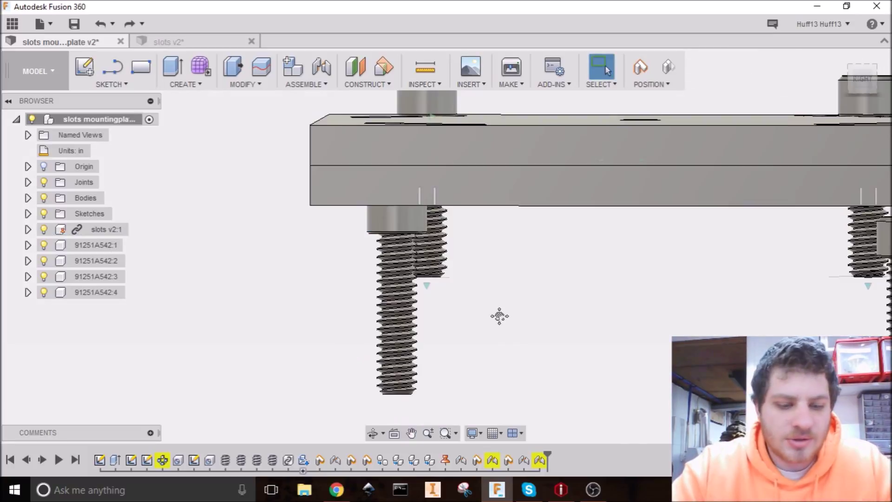
middle_drag(499, 316, 498, 312)
Step: Capture the moved components' position and start a Rigid joint with a loose screw's bottom end face as the first component
key(j)
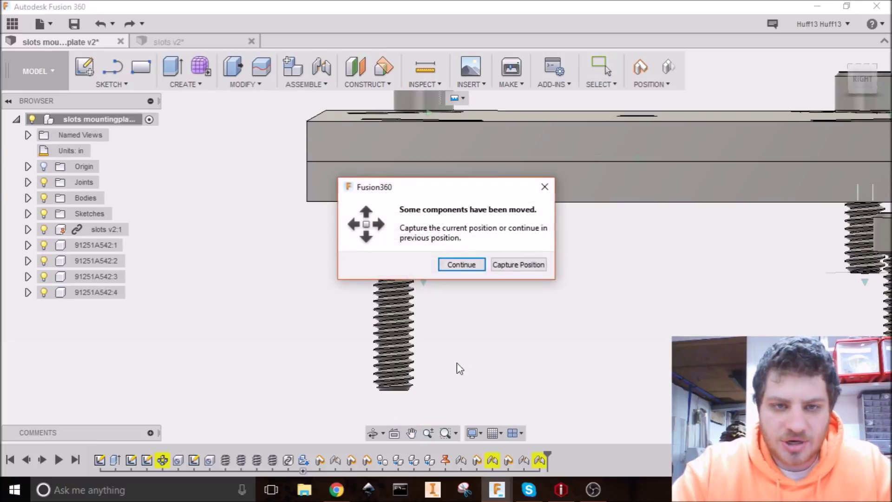
click(519, 262)
shift+middle_drag(483, 358, 477, 312)
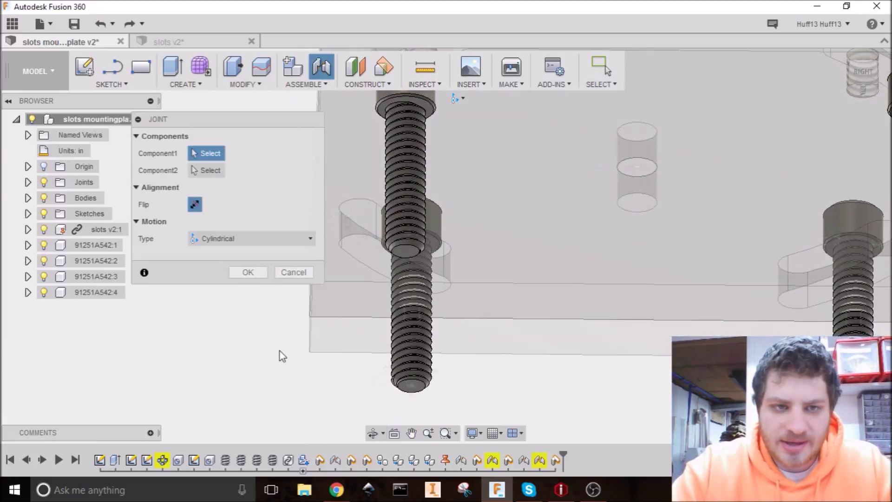
click(259, 242)
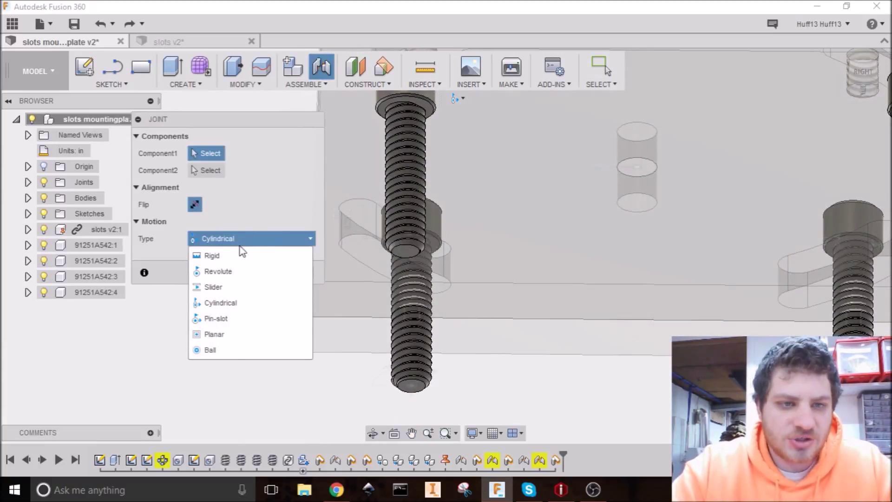
click(225, 256)
scroll(461, 261, up, 10)
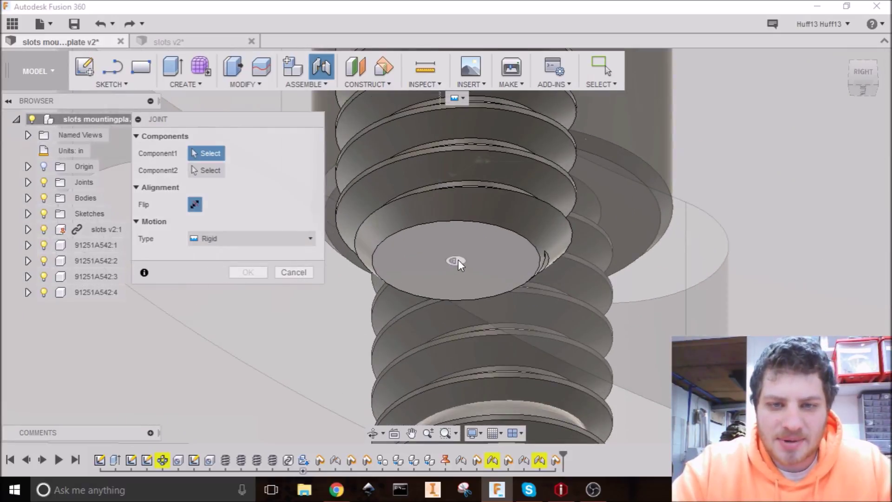
click(457, 261)
Step: Pick the center of the threaded hole on the plate's underside as the Rigid joint's second component
scroll(472, 233, down, 3)
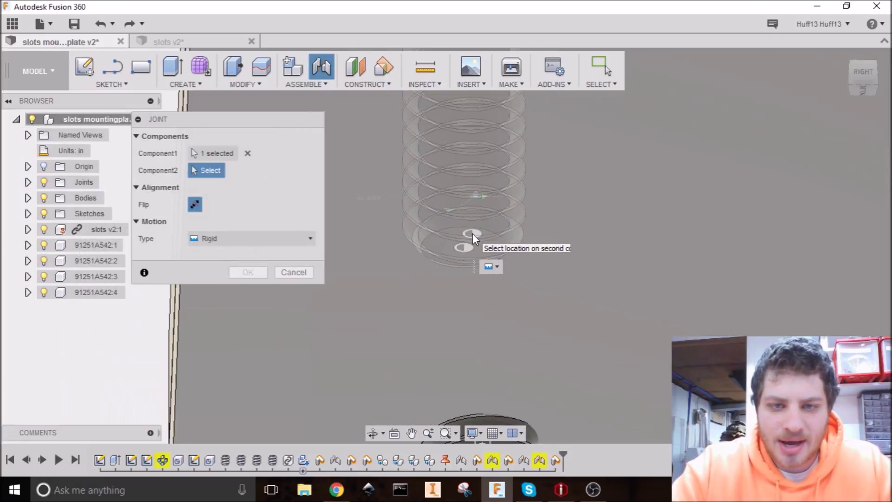
scroll(493, 208, down, 4)
middle_drag(497, 208, 465, 340)
scroll(483, 171, up, 8)
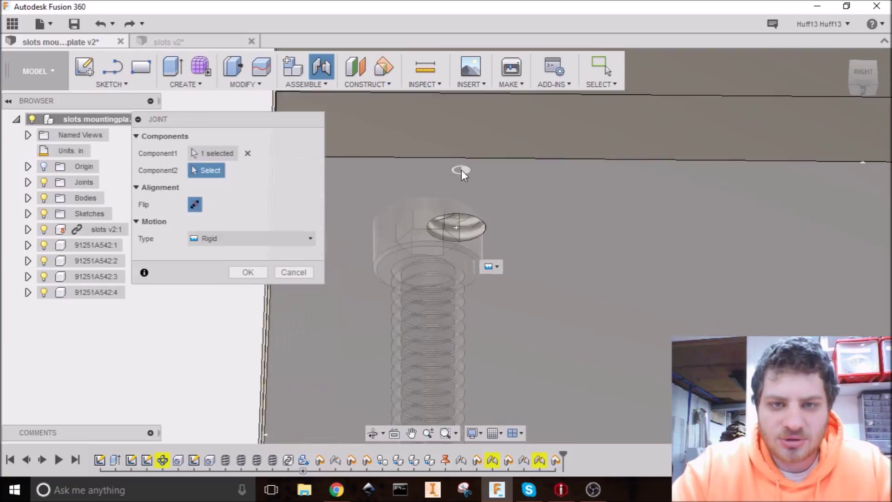
click(463, 287)
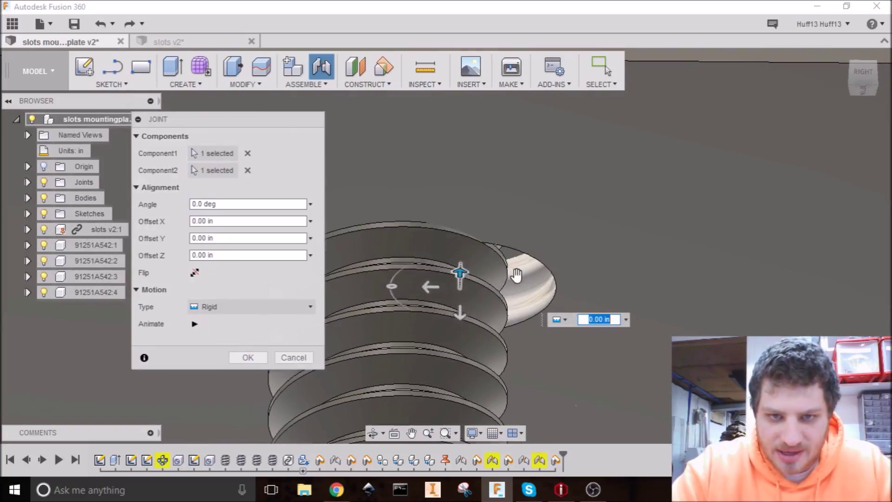
Step: Set the Rigid joint's Offset Z to 0.50 in so the screw head seats on the slotted plate
scroll(534, 195, down, 5)
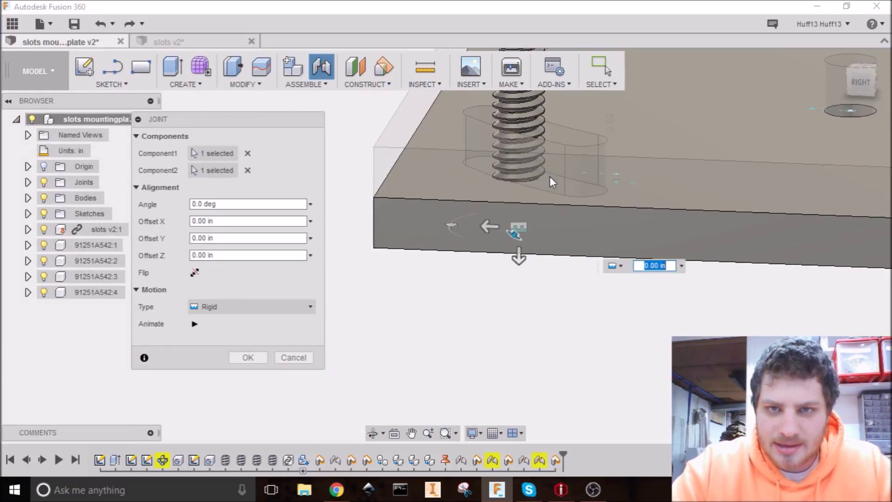
shift+middle_drag(550, 177, 575, 157)
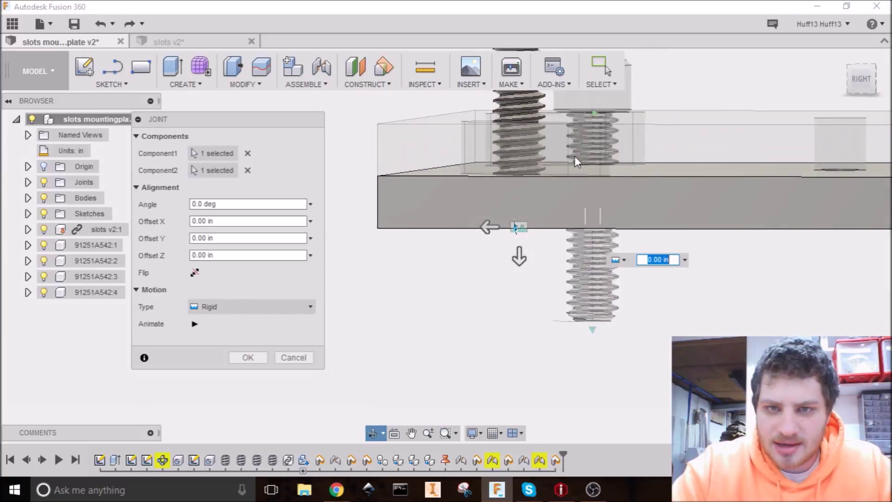
click(861, 79)
middle_drag(558, 150, 640, 208)
drag(530, 320, 534, 412)
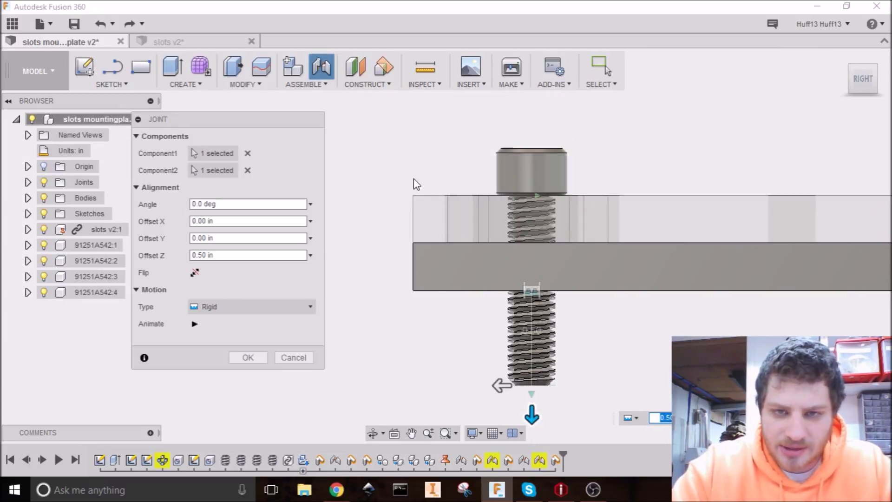
Step: Preview the Rigid joint's animation and view the screw's fit through both plates
middle_drag(476, 169, 401, 150)
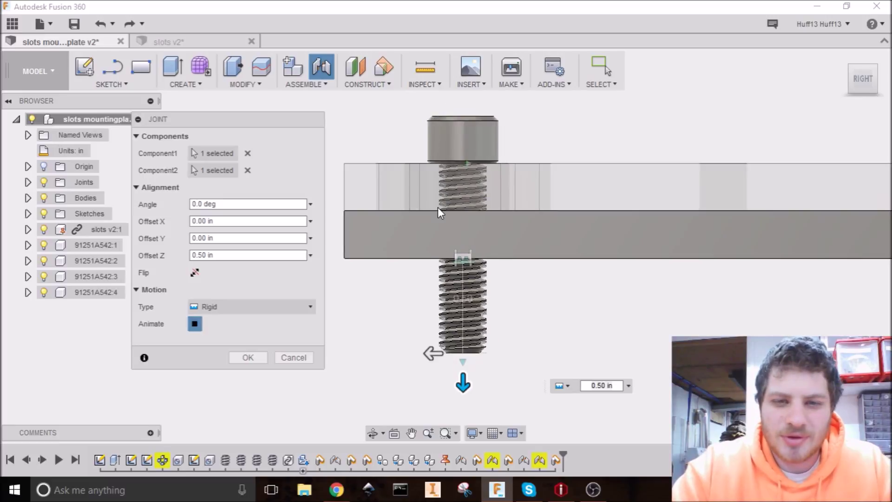
click(196, 325)
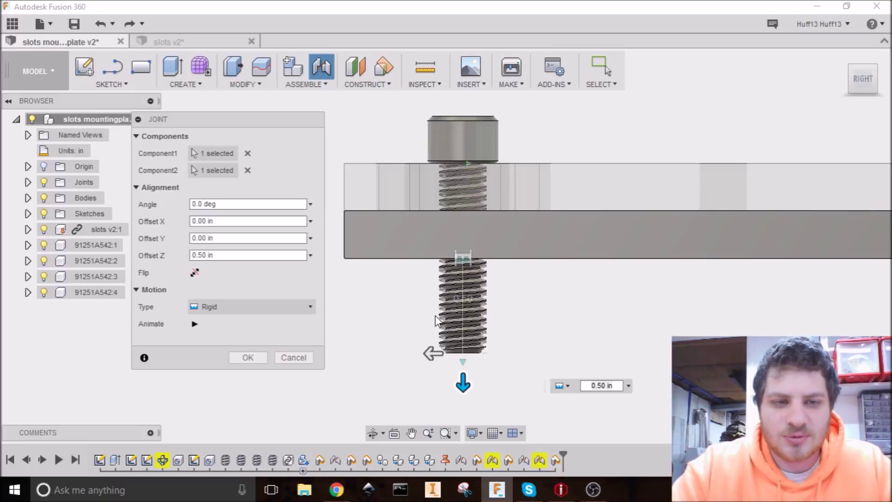
scroll(501, 302, down, 2)
middle_drag(517, 317, 467, 288)
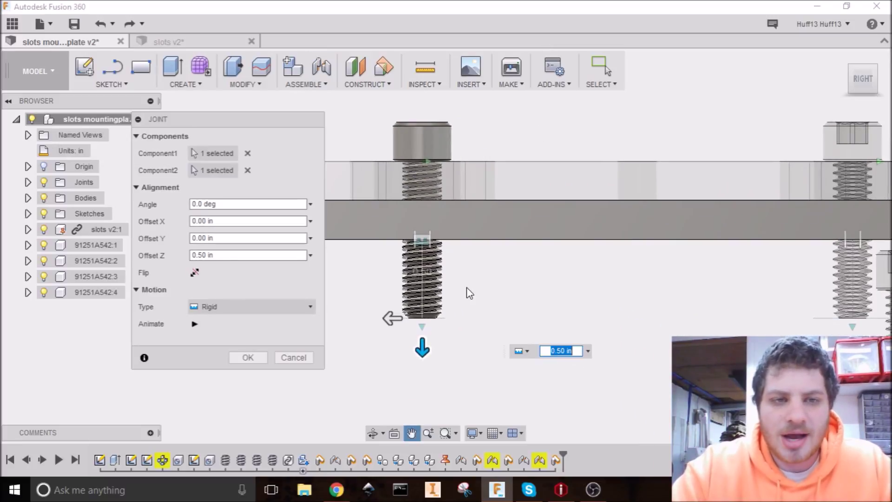
Step: Compare the screw's flipped and original orientations, and accept the Rigid joint with the head above the slotted plate
click(194, 274)
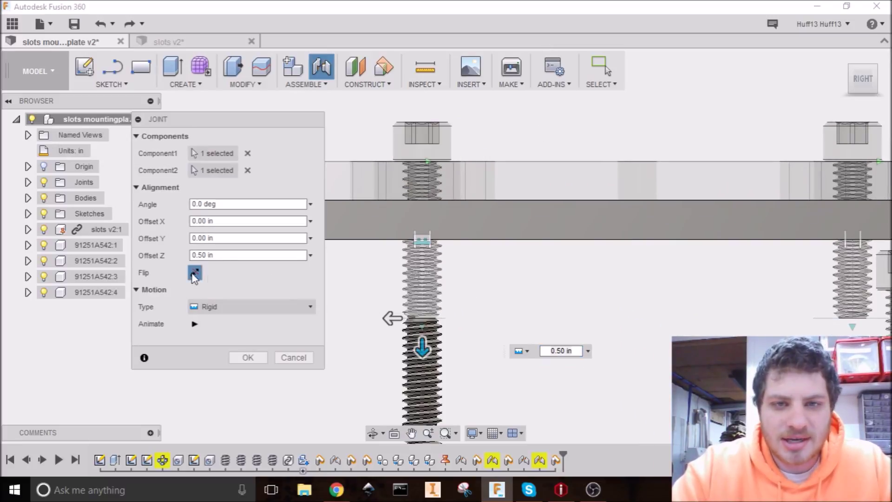
click(194, 275)
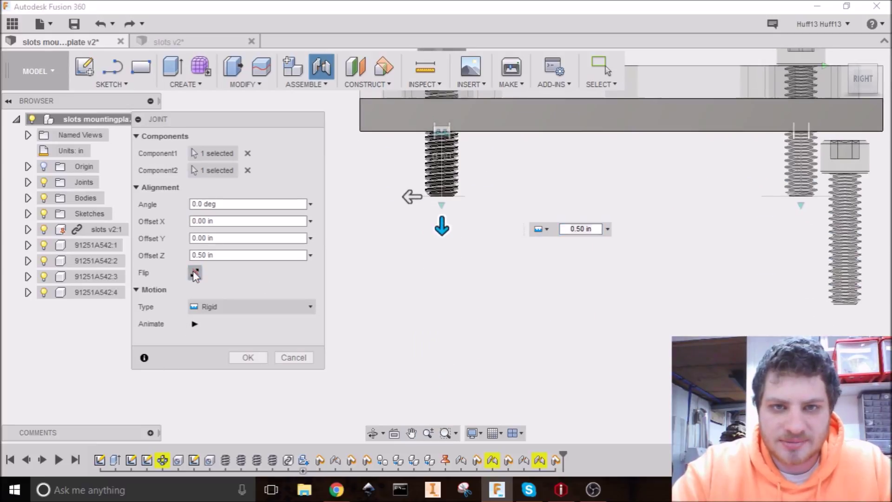
click(194, 274)
click(194, 274)
click(193, 274)
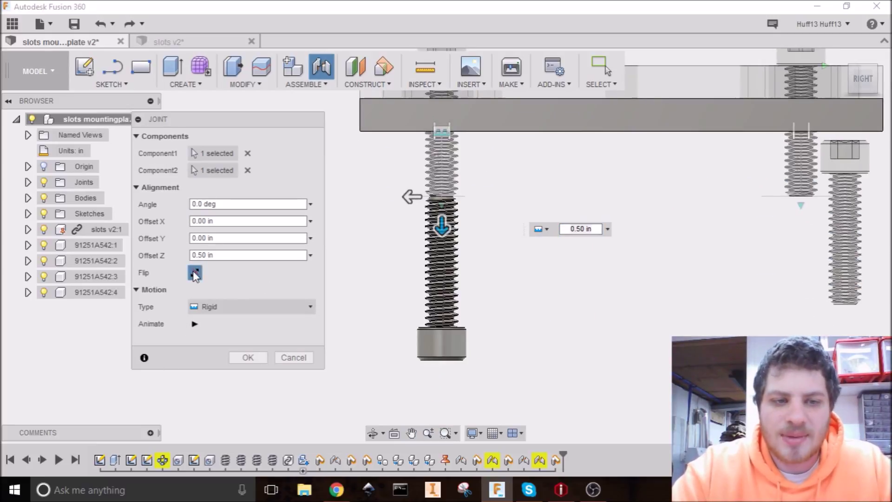
click(195, 274)
click(607, 229)
scroll(476, 369, down, 3)
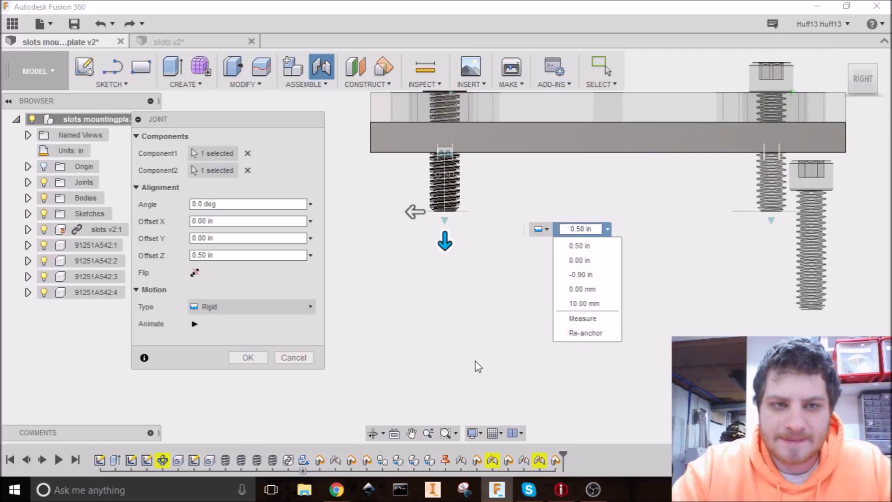
middle_drag(454, 333, 423, 402)
scroll(425, 400, up, 1)
click(254, 358)
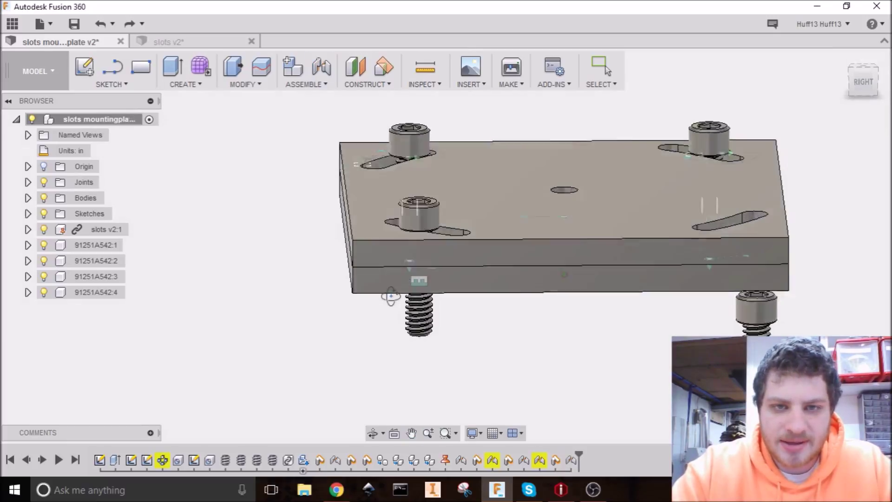
Step: Fit the last loose screw into the remaining corner's threaded hole with a Rigid joint
shift+middle_drag(450, 283, 386, 279)
scroll(316, 218, up, 4)
shift+middle_drag(318, 224, 420, 204)
scroll(420, 205, up, 5)
shift+middle_drag(431, 237, 422, 259)
scroll(417, 270, down, 2)
scroll(454, 277, down, 5)
middle_drag(542, 348, 581, 245)
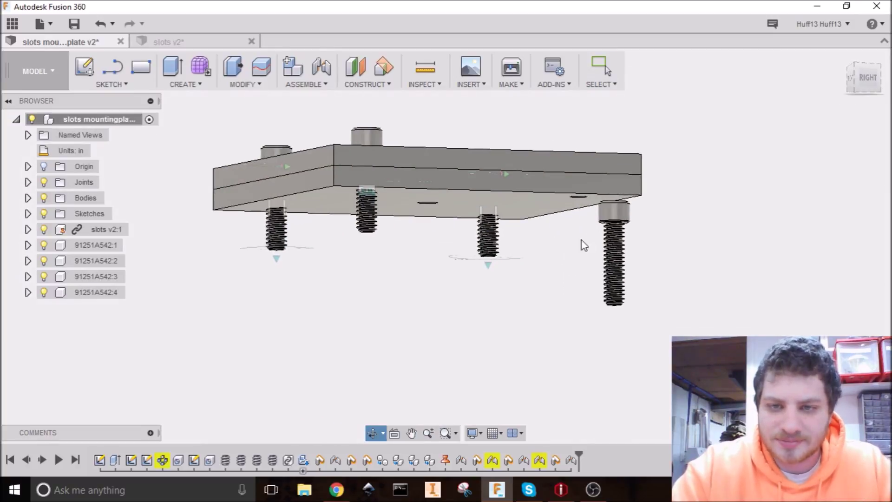
right_click(325, 262)
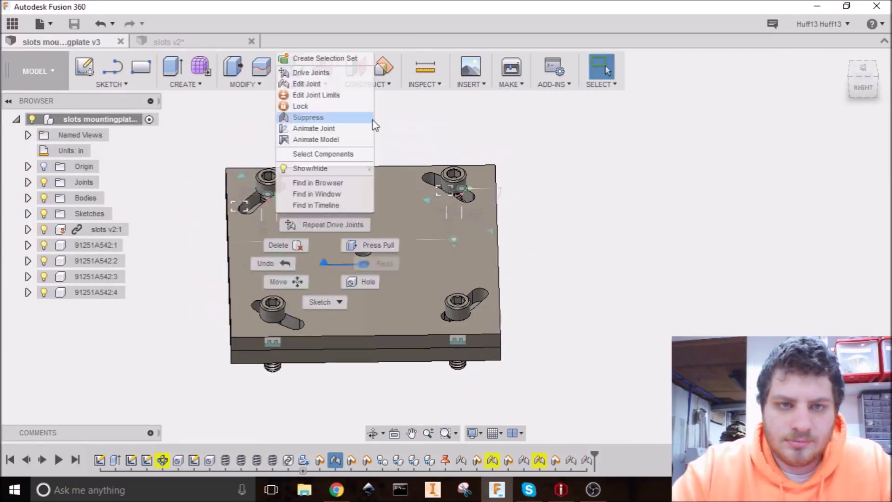
click(628, 146)
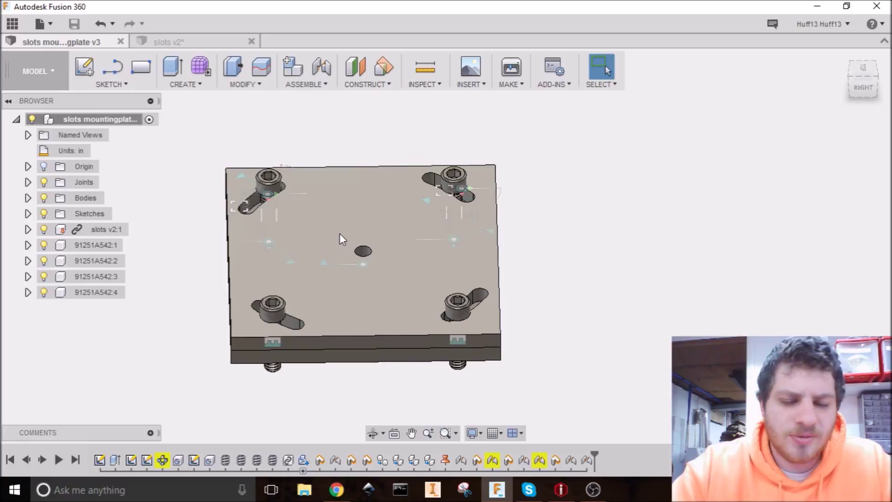
Step: Compute the interference between a corner screw that is off-center in its slot and the slotted plate
shift+middle_drag(339, 234, 443, 190)
scroll(292, 217, up, 10)
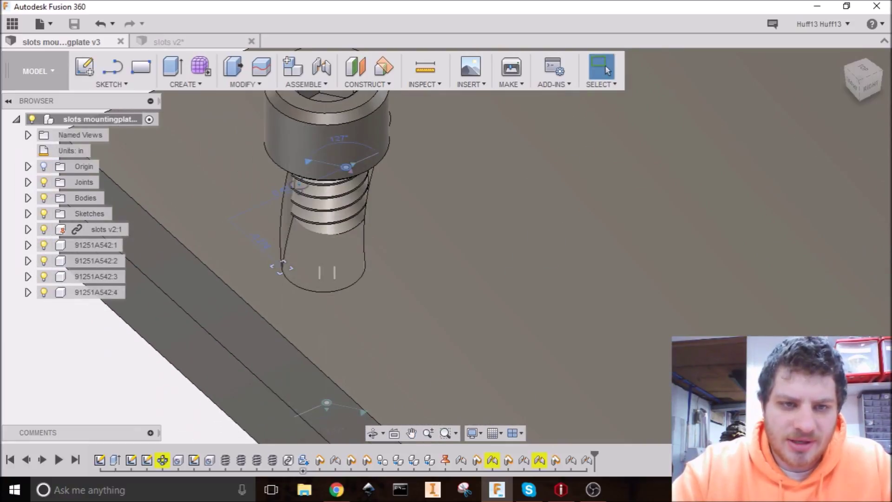
shift+middle_drag(281, 267, 340, 189)
scroll(437, 120, down, 5)
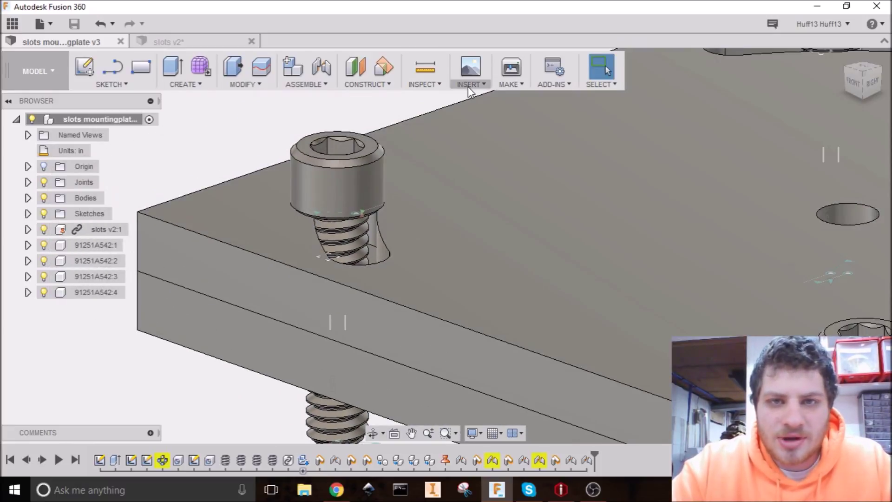
click(469, 84)
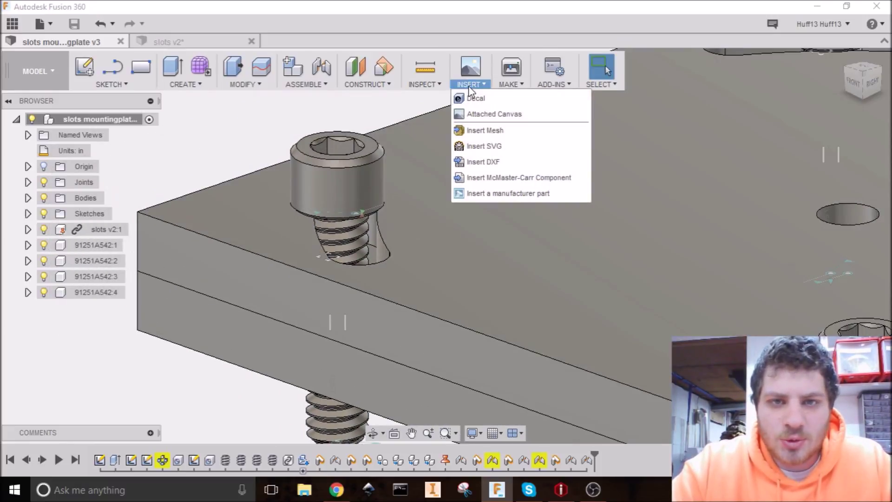
click(424, 84)
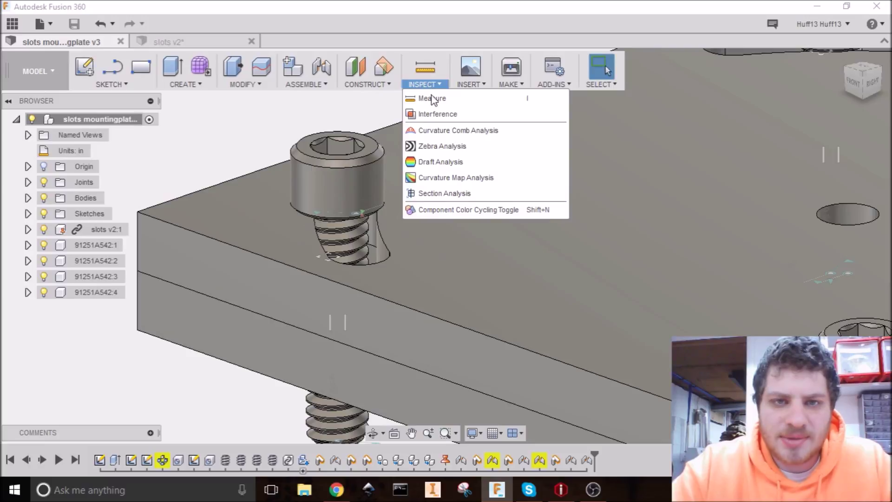
click(433, 112)
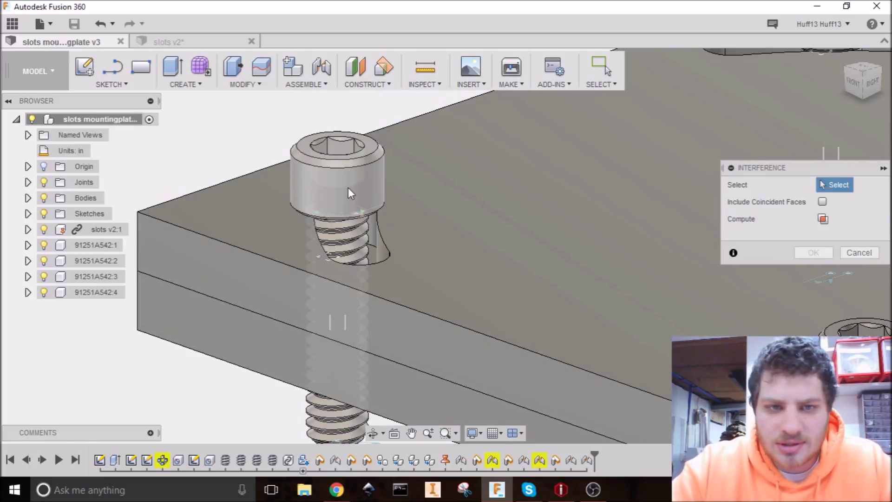
click(348, 188)
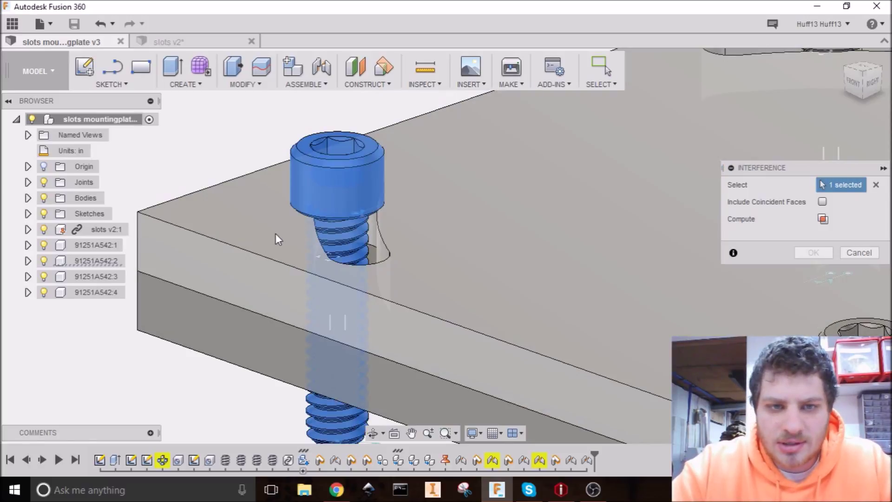
click(275, 233)
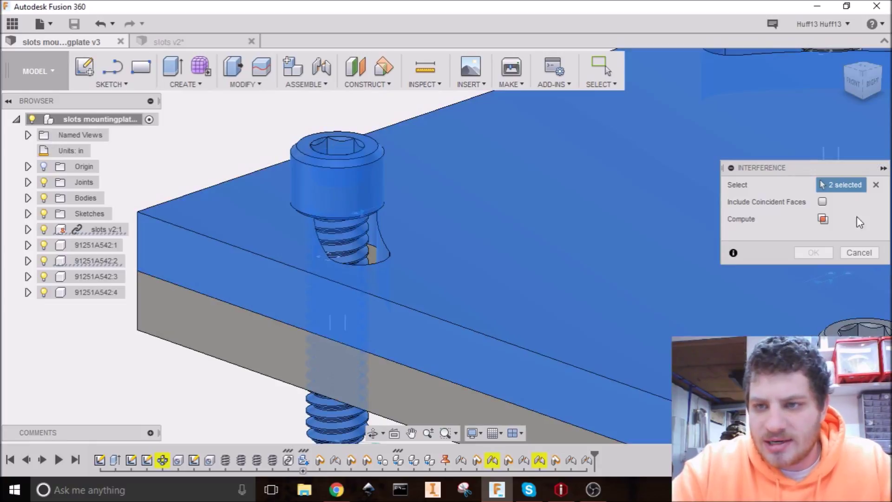
click(822, 220)
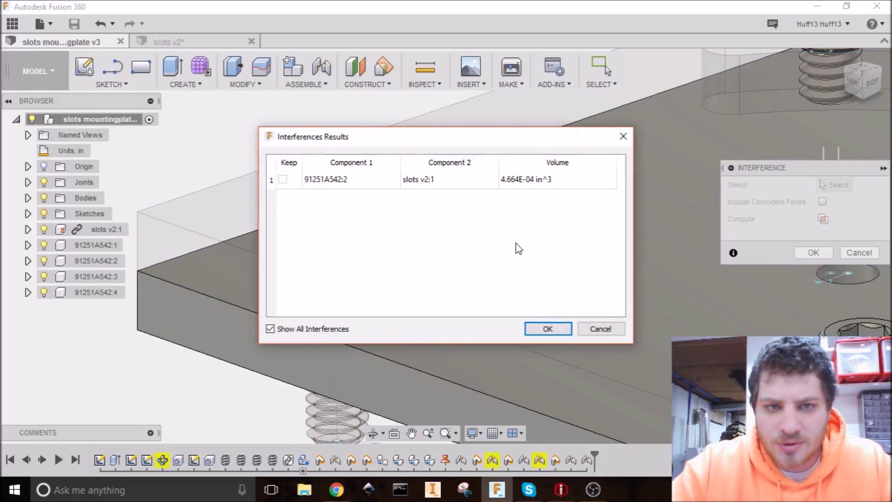
Step: Examine the highlighted overlap between the screw's thread and the slot wall, and close the interference results without keeping a body
drag(507, 150, 647, 86)
scroll(315, 241, up, 6)
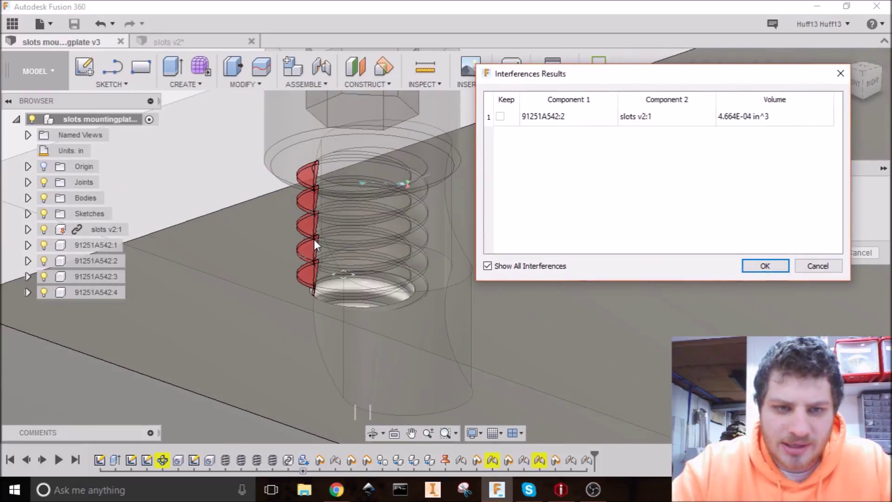
scroll(224, 229, up, 4)
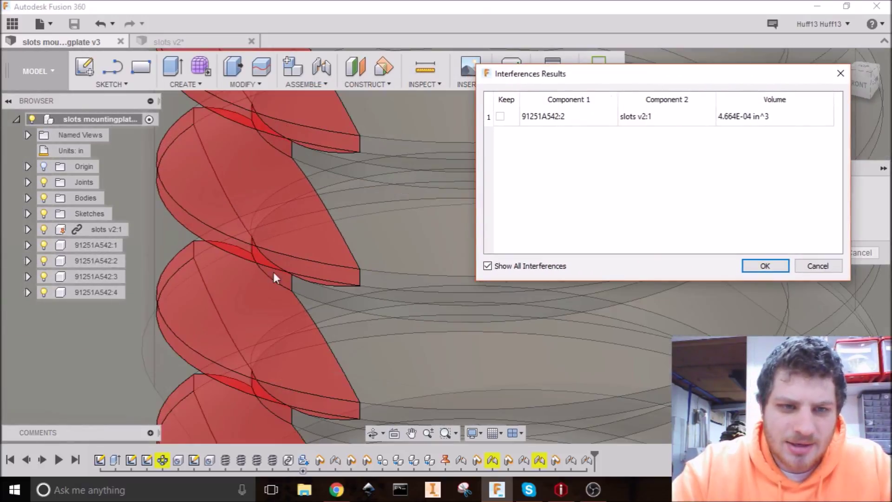
scroll(275, 275, down, 8)
shift+middle_drag(275, 283, 257, 265)
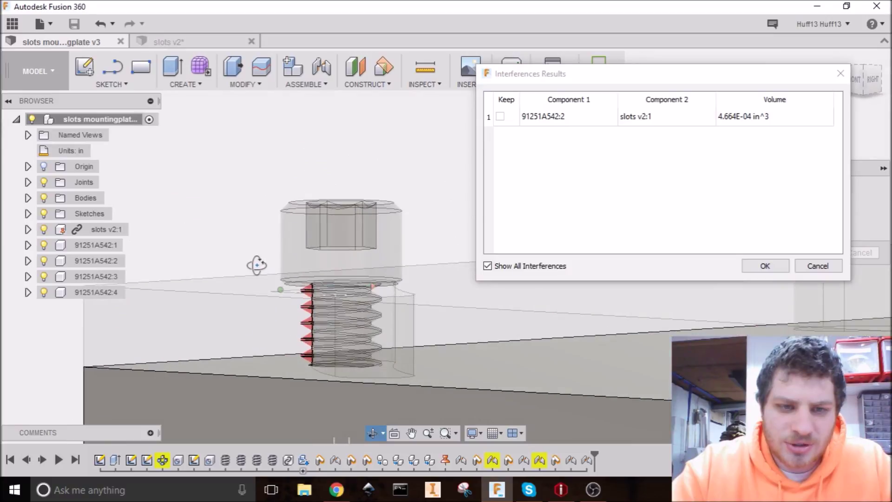
scroll(284, 305, up, 8)
scroll(407, 312, down, 8)
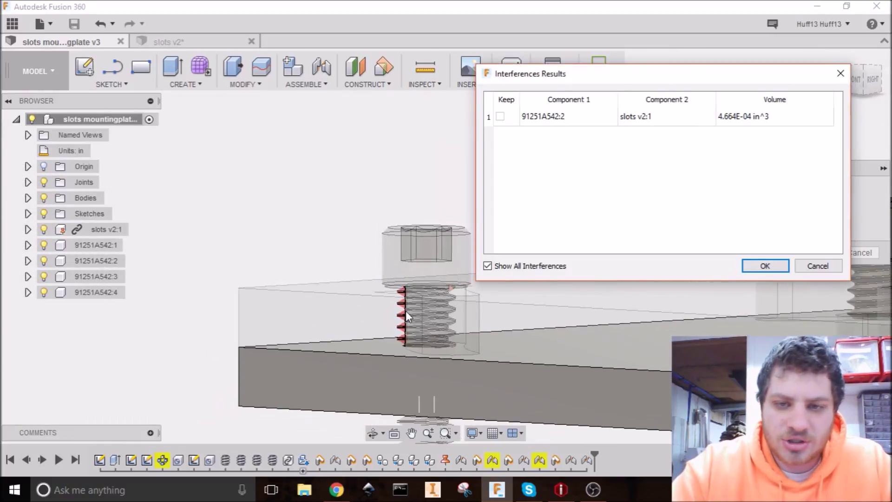
key(Escape)
Step: Animate the revolute joint at the plates' center hole to check how the slotted plate rotates
shift+middle_drag(553, 218, 484, 260)
scroll(482, 255, down, 4)
scroll(510, 280, up, 5)
scroll(484, 260, down, 3)
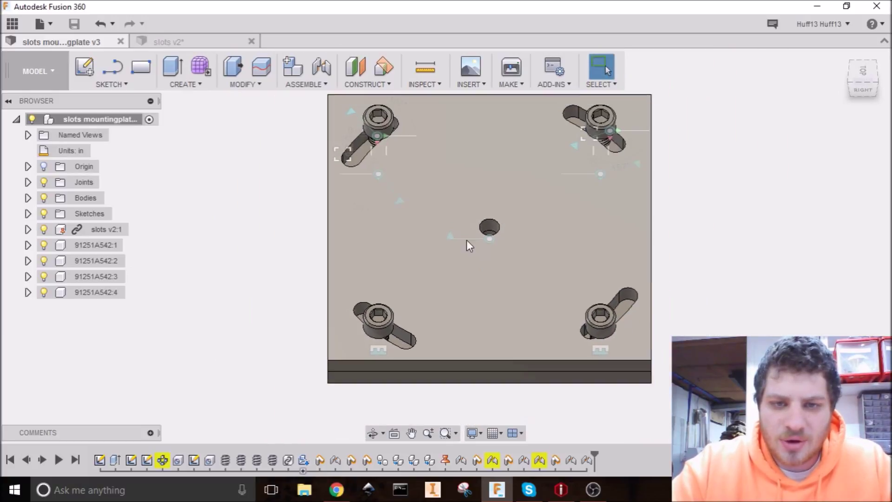
click(450, 236)
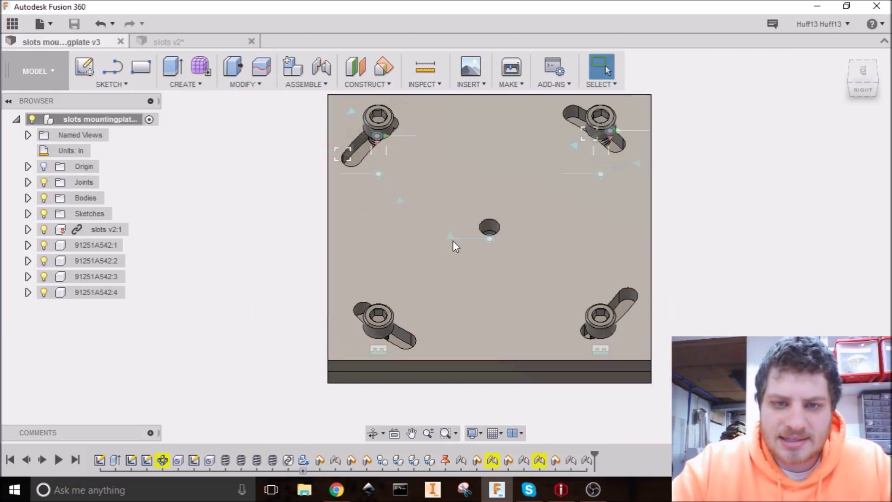
right_click(451, 237)
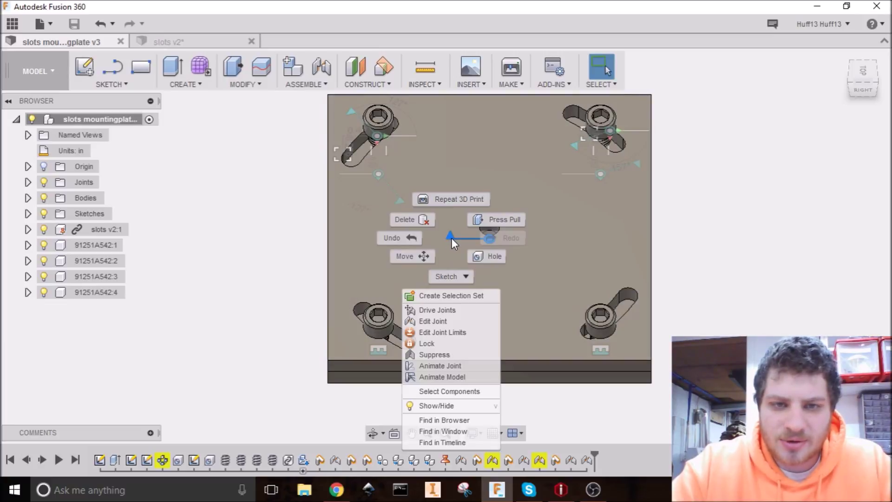
click(455, 366)
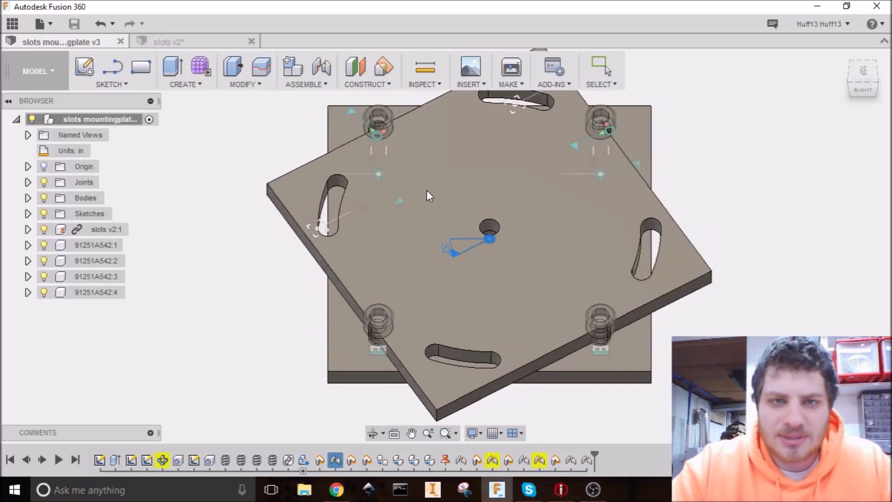
key(Escape)
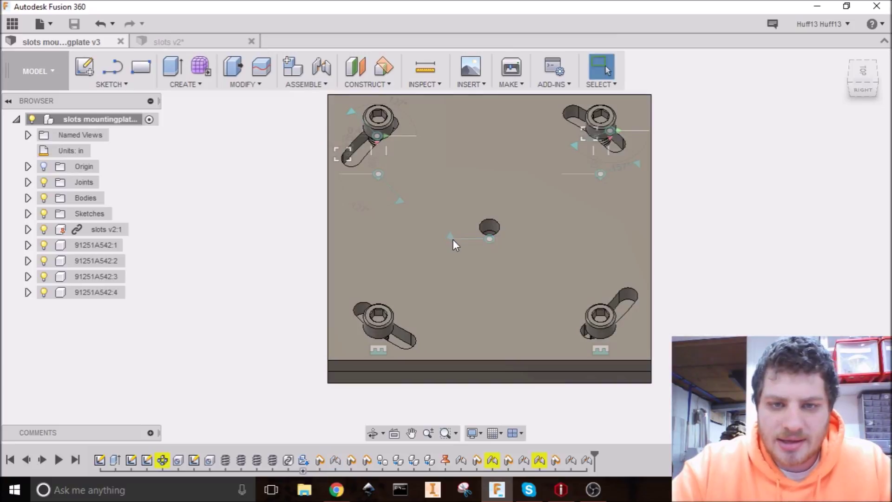
Step: Enable minimum and maximum rotation limits on the plates' revolute joint, and set the minimum to -10 deg
right_click(452, 238)
key(Escape)
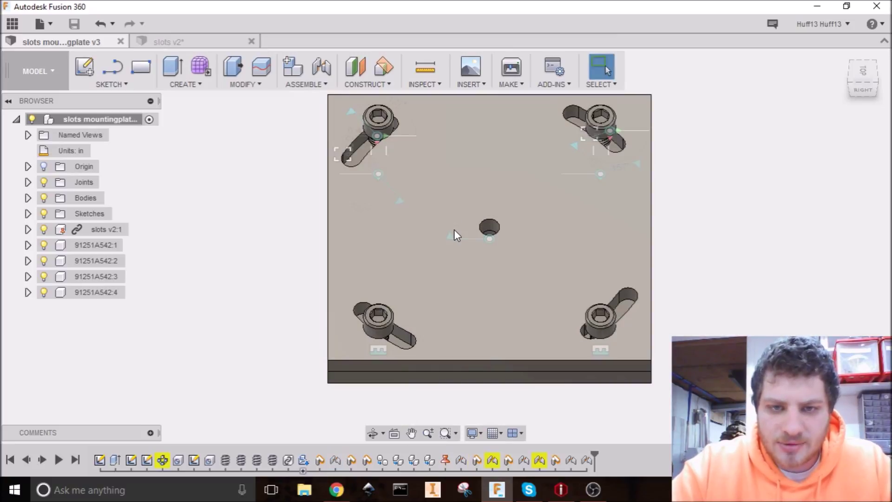
right_click(451, 239)
key(Escape)
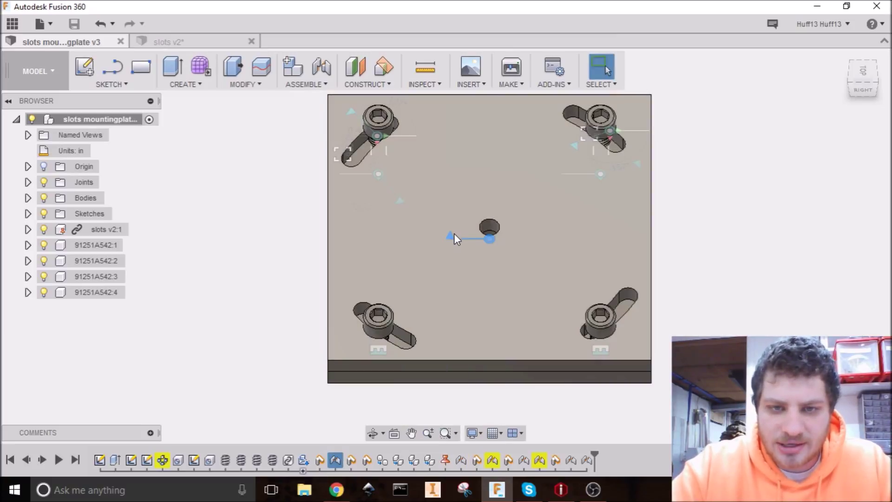
right_click(454, 238)
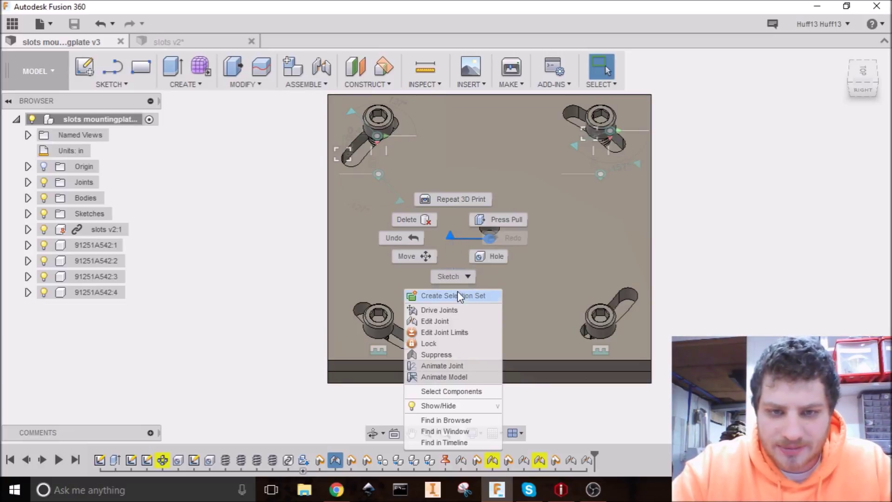
click(452, 332)
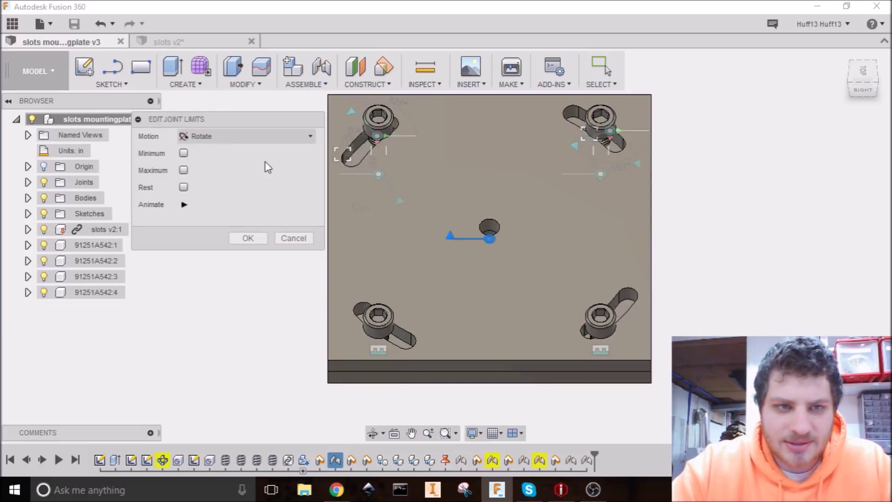
drag(246, 116, 209, 117)
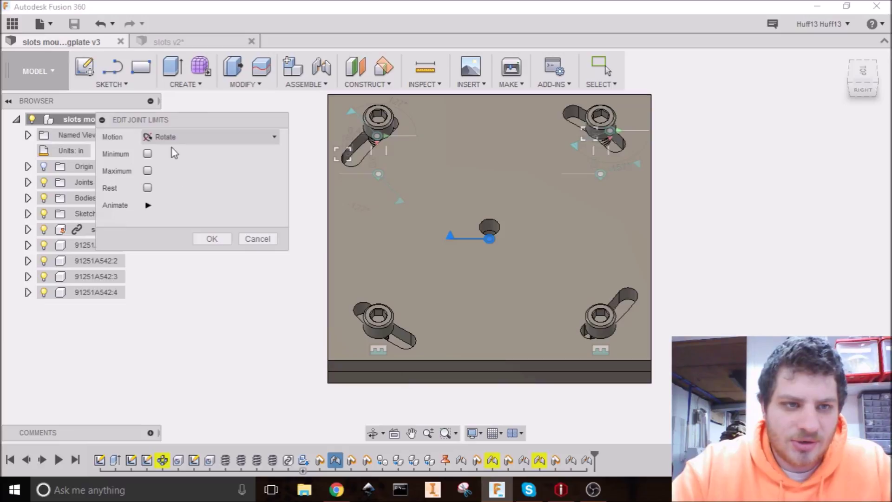
click(147, 153)
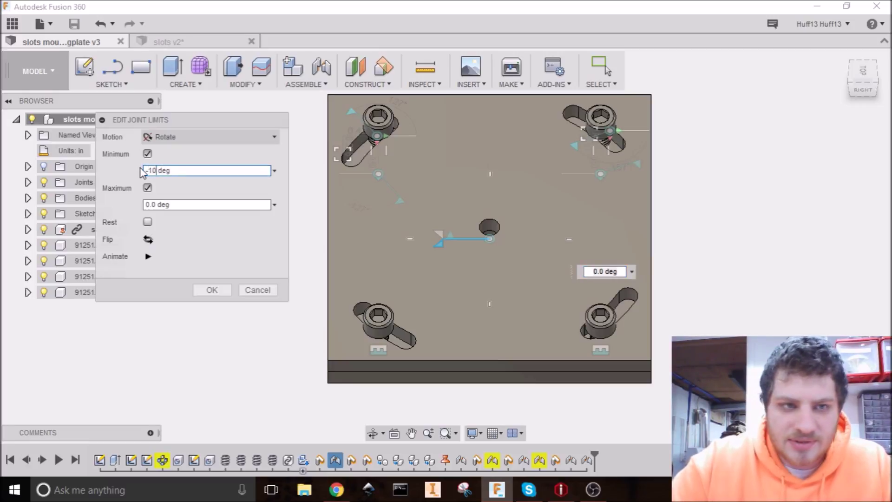
click(155, 204)
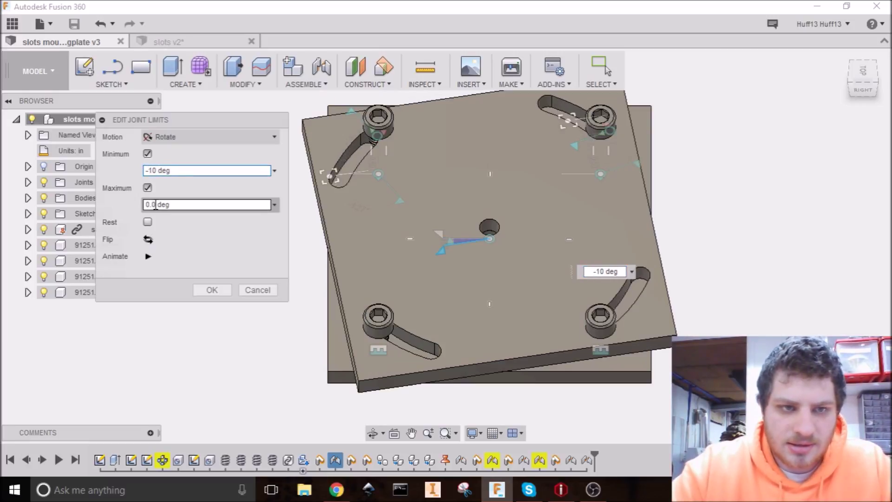
Step: Set the minimum rotation limit of the plates' revolute joint to -8 deg
click(157, 173)
key(BackSpace)
key(BackSpace)
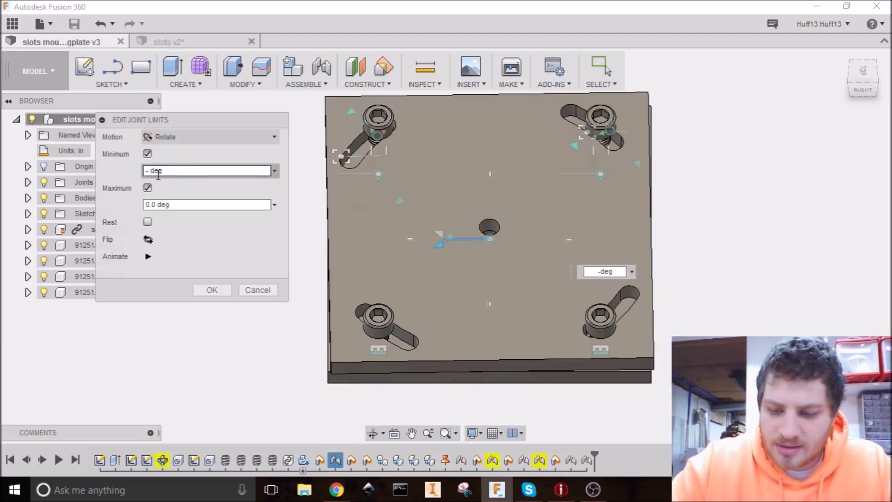
text(8)
Step: Set the maximum rotation limit of the plates' revolute joint to 9 deg and apply the joint limits
click(161, 205)
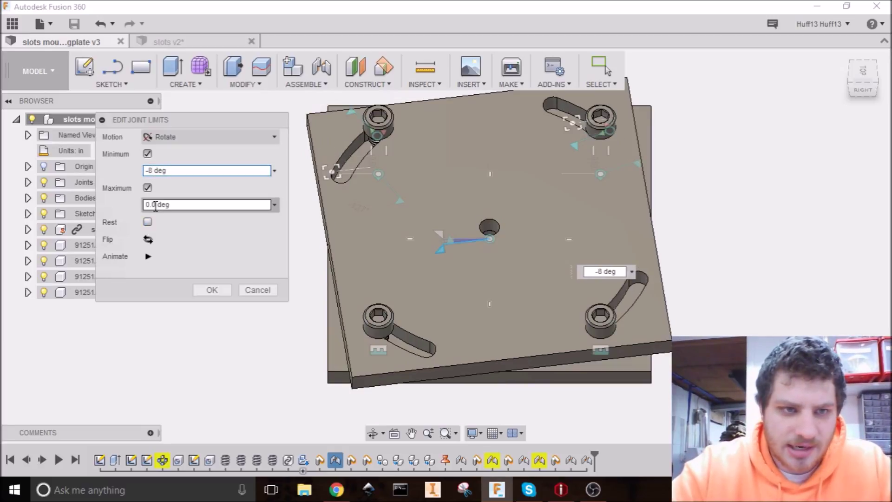
drag(158, 205, 139, 203)
key(BackSpace)
text(/8)
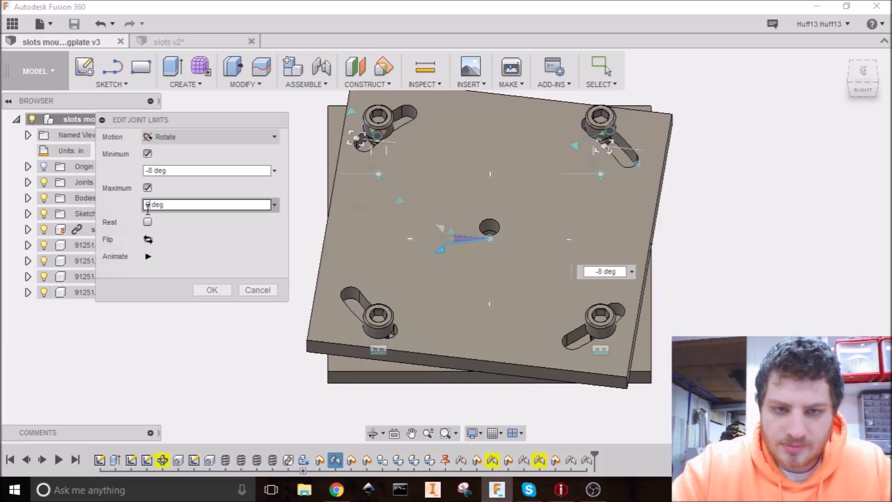
text(9)
key(Delete)
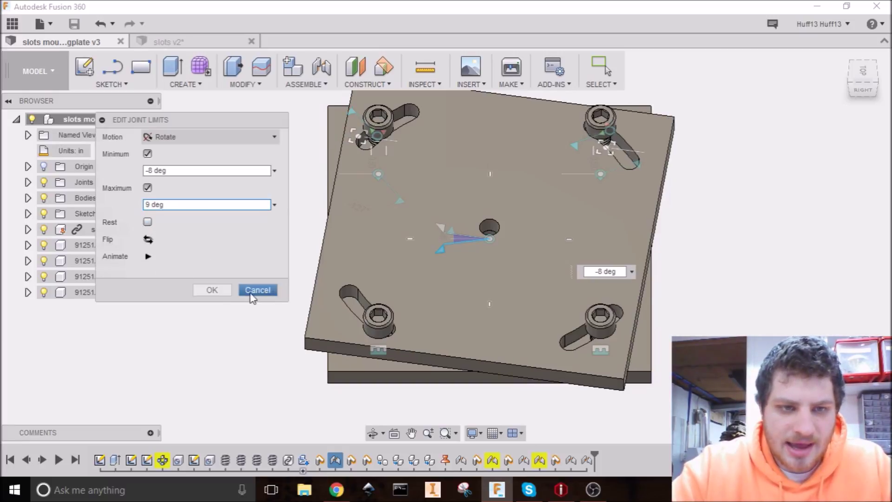
click(212, 290)
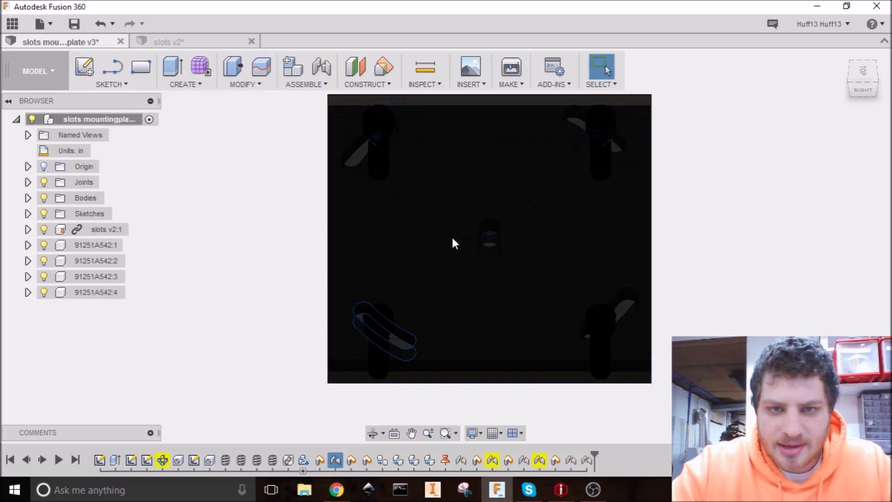
Step: Animate the limited revolute joint at the center hole to check the slotted plate's travel around the screws, and stop the animation
right_click(453, 237)
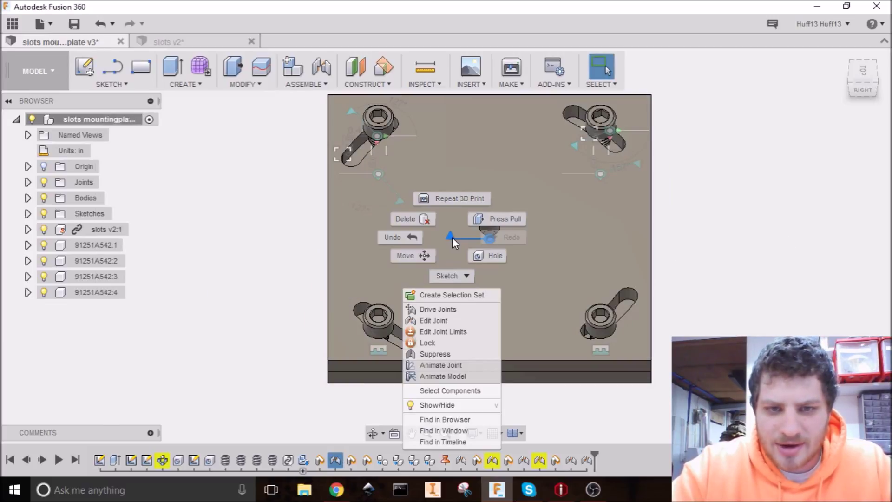
click(467, 366)
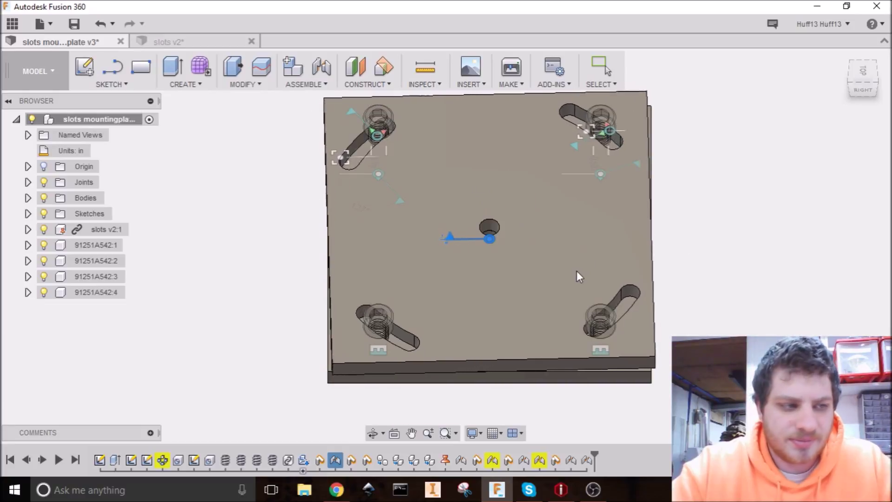
shift+middle_drag(572, 274, 461, 227)
right_click(455, 229)
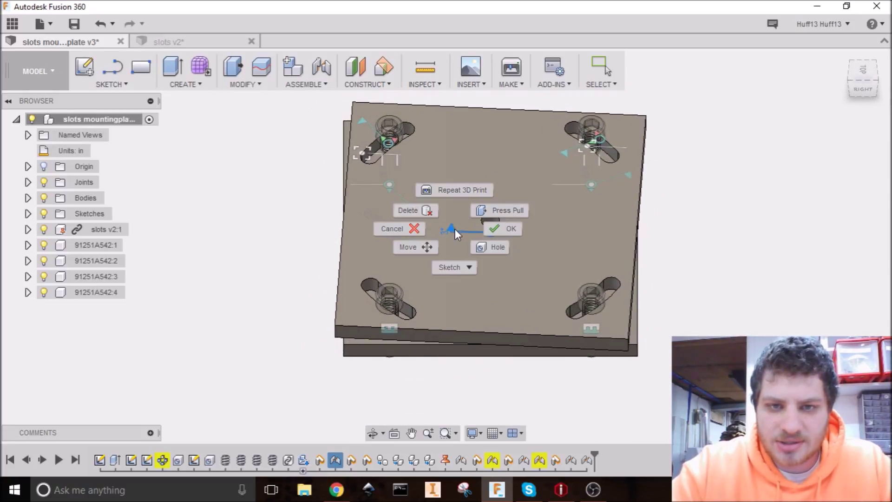
click(403, 232)
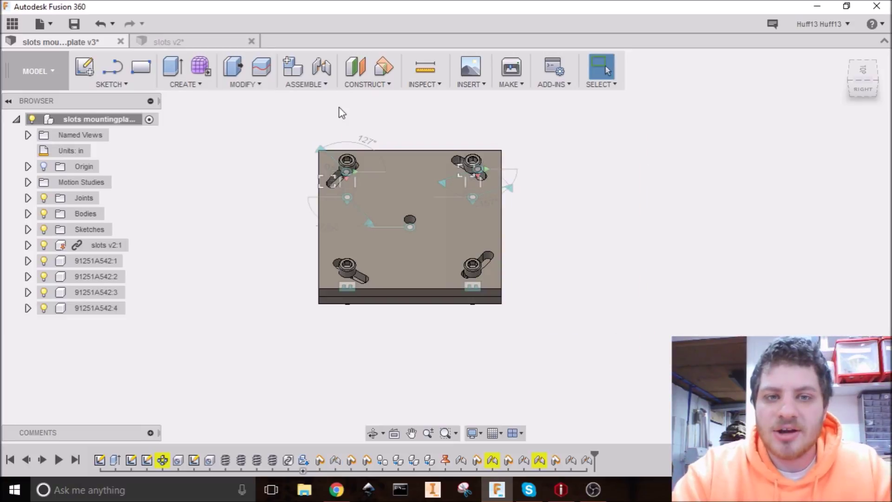